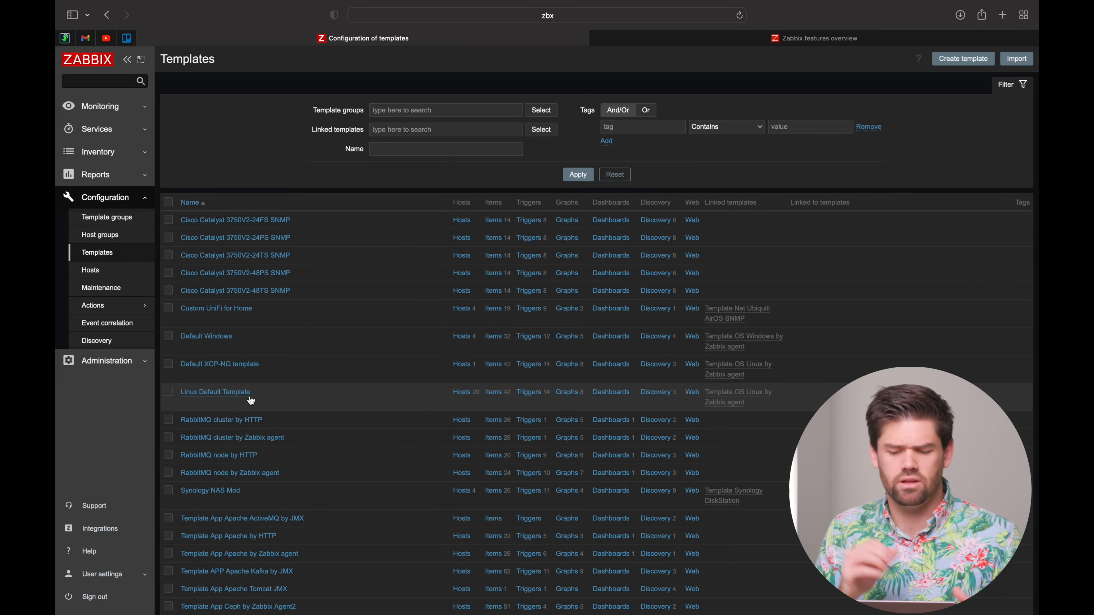
- Open the Synology NAS Mod template and review its list of monitored items
click(235, 491)
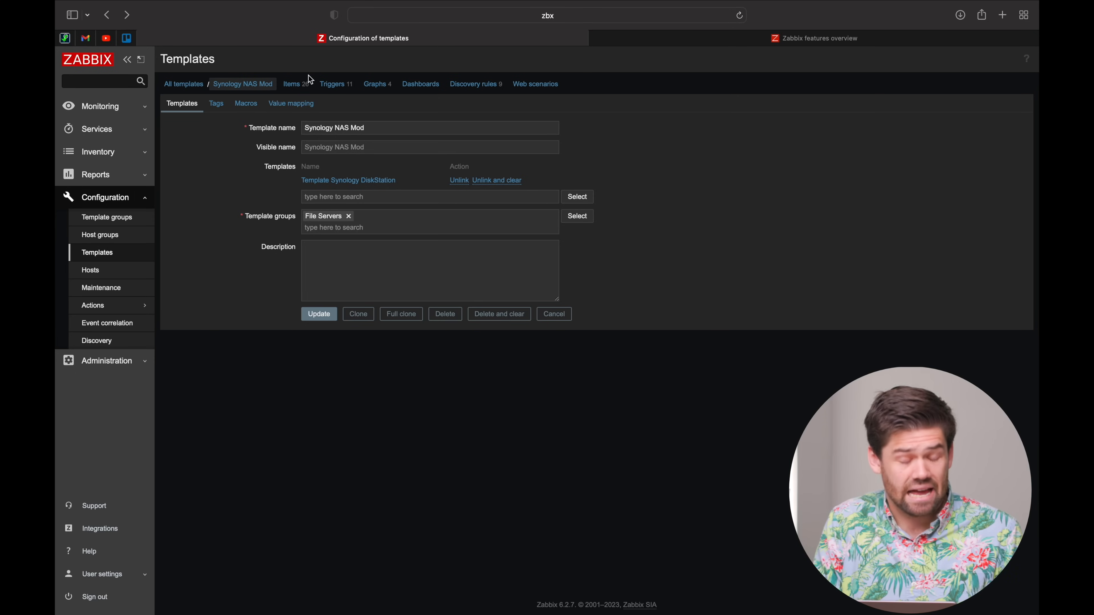
click(295, 86)
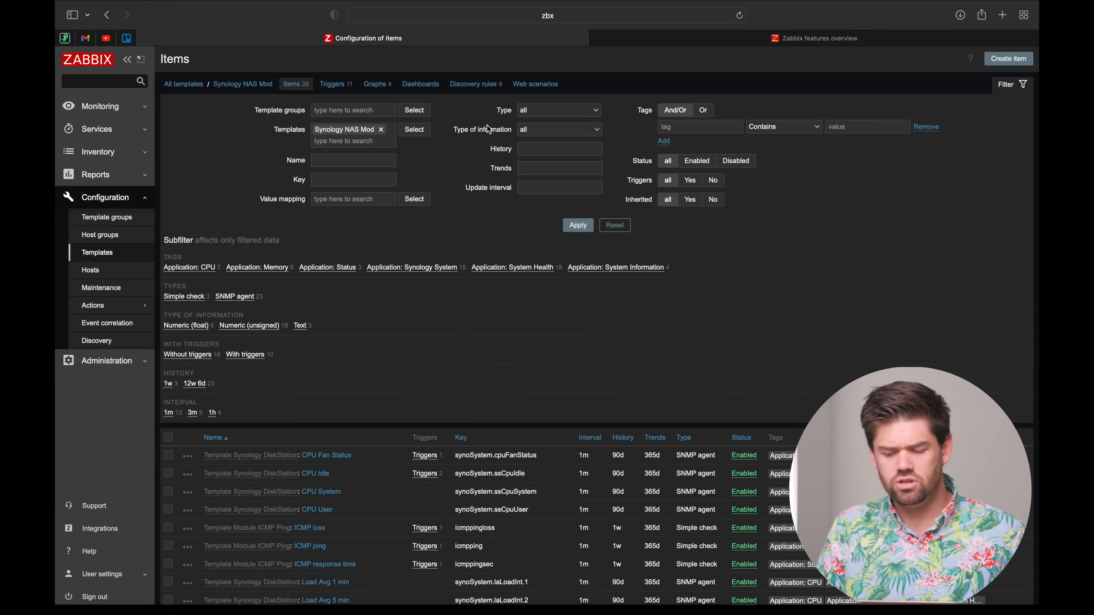
scroll(481, 139, down, 6)
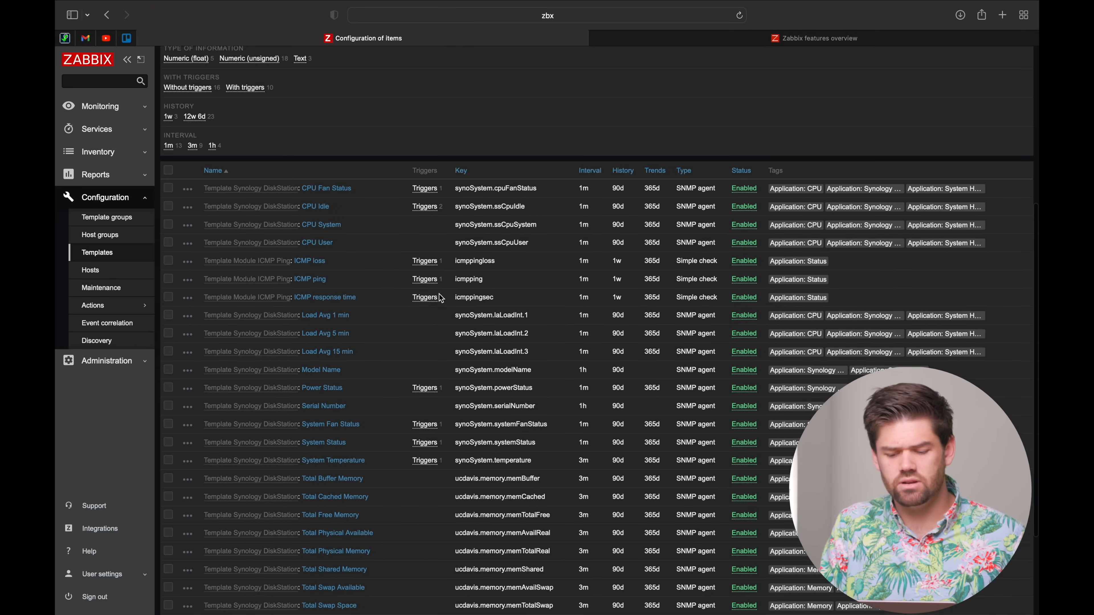
scroll(439, 294, up, 6)
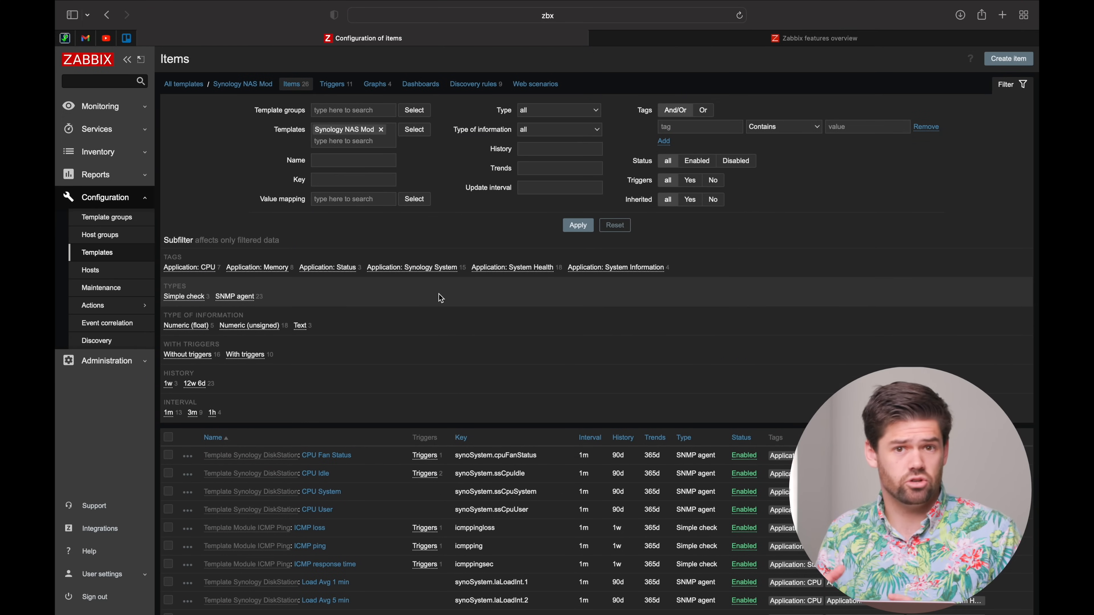
scroll(438, 293, down, 8)
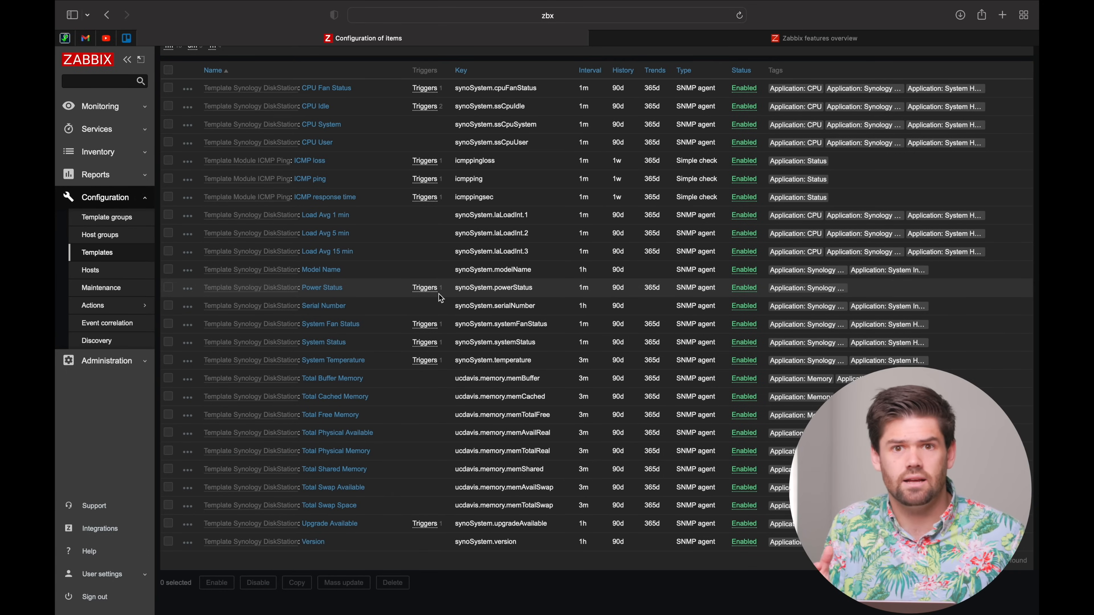
scroll(438, 294, up, 8)
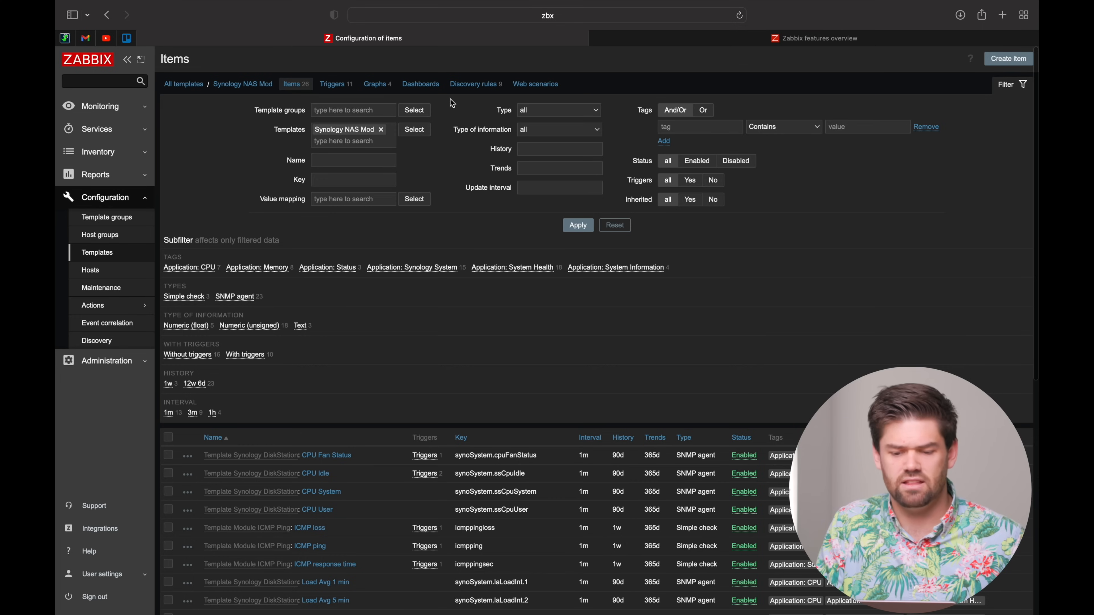
- Examine the template's discovery rules, including the Synology Disk(s) rule's key and its item prototypes
click(479, 80)
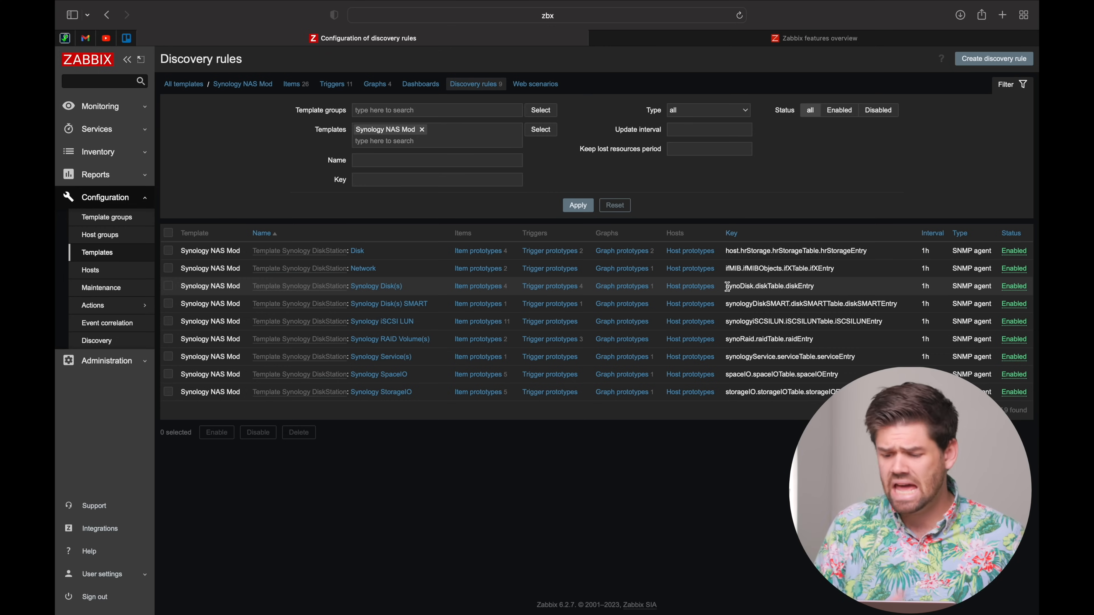
drag(726, 286, 815, 287)
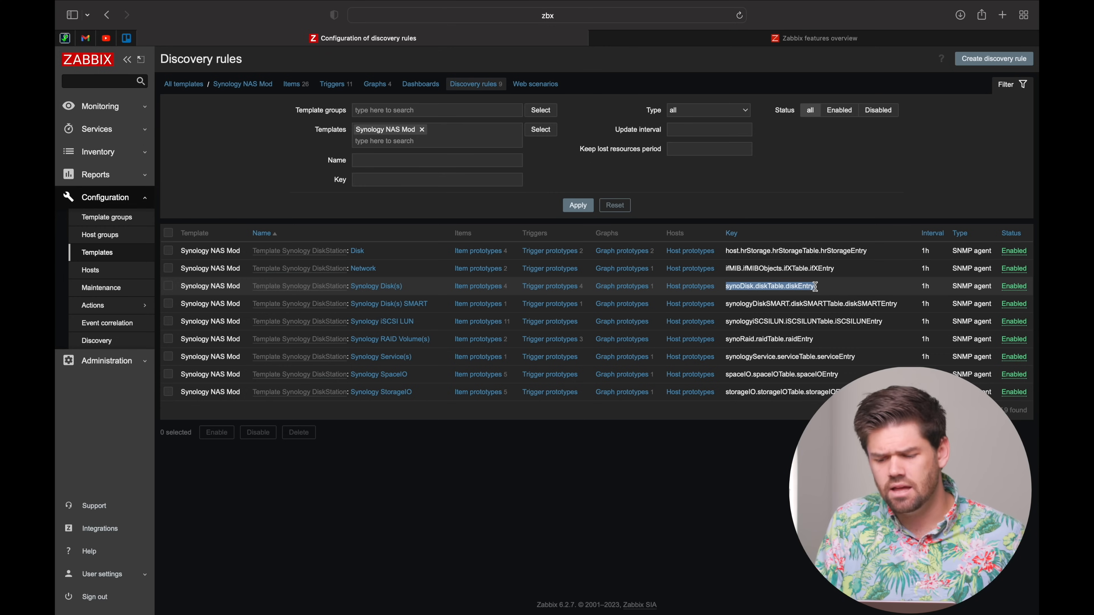
click(815, 287)
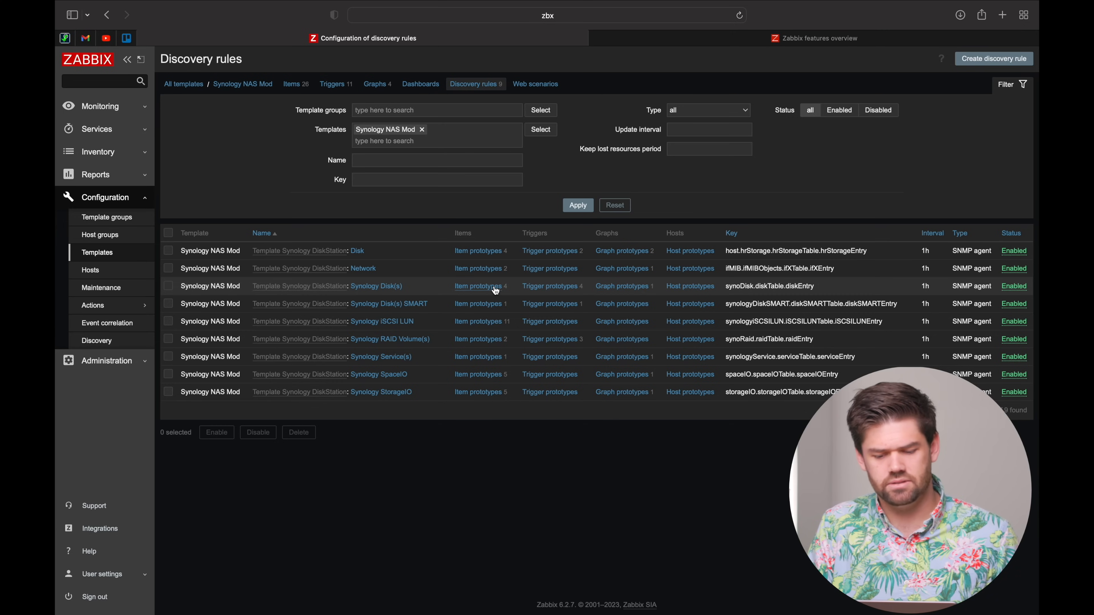
click(478, 287)
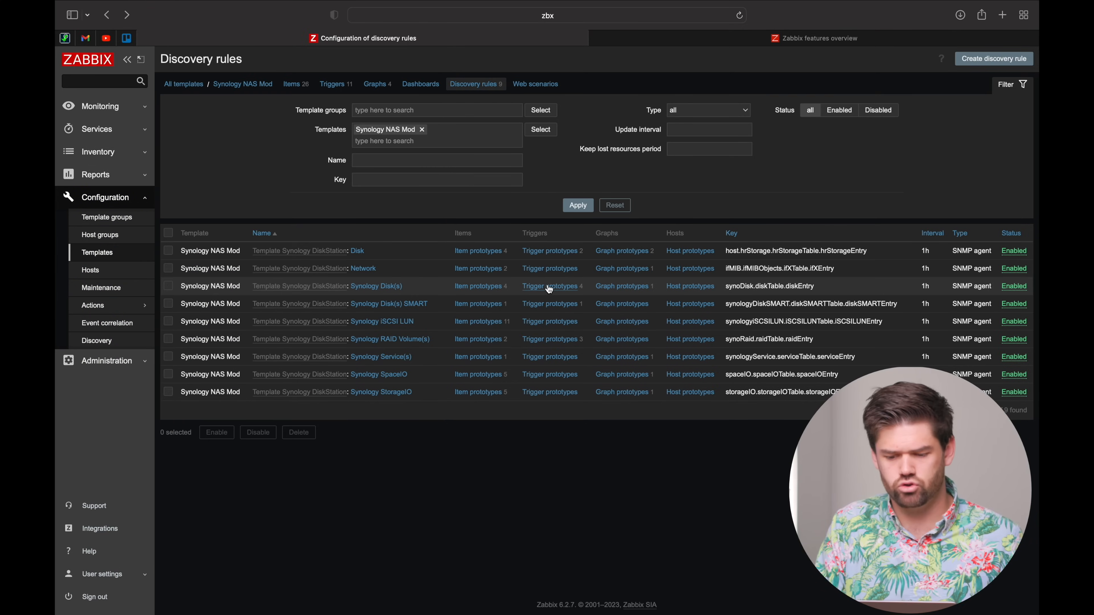
- Review the template's triggers, inspecting the settings of the trigger for an available update, and open its graphs
click(337, 90)
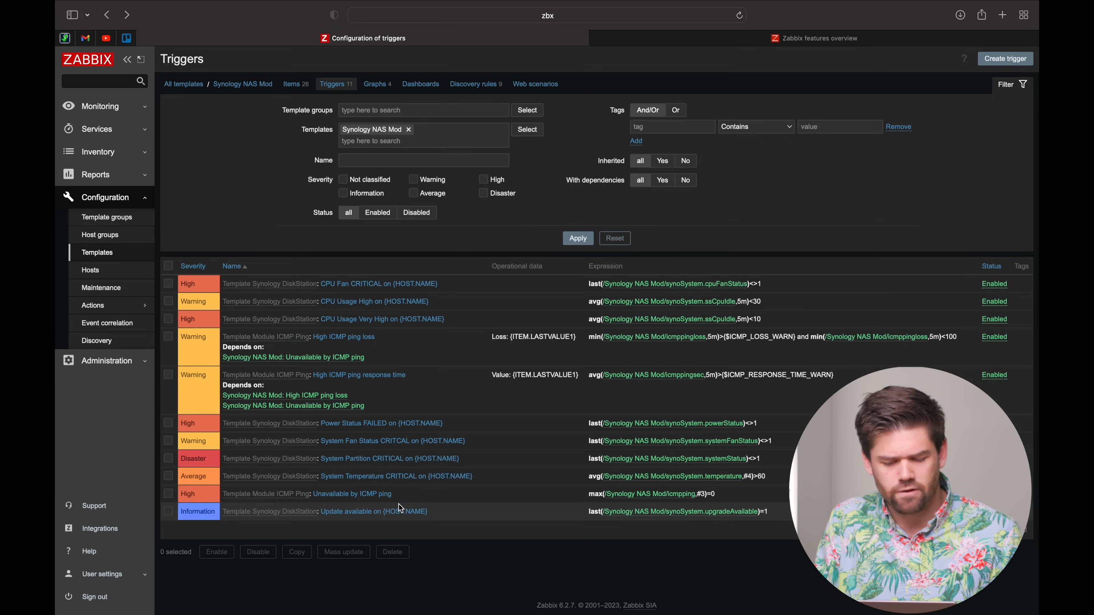
click(404, 512)
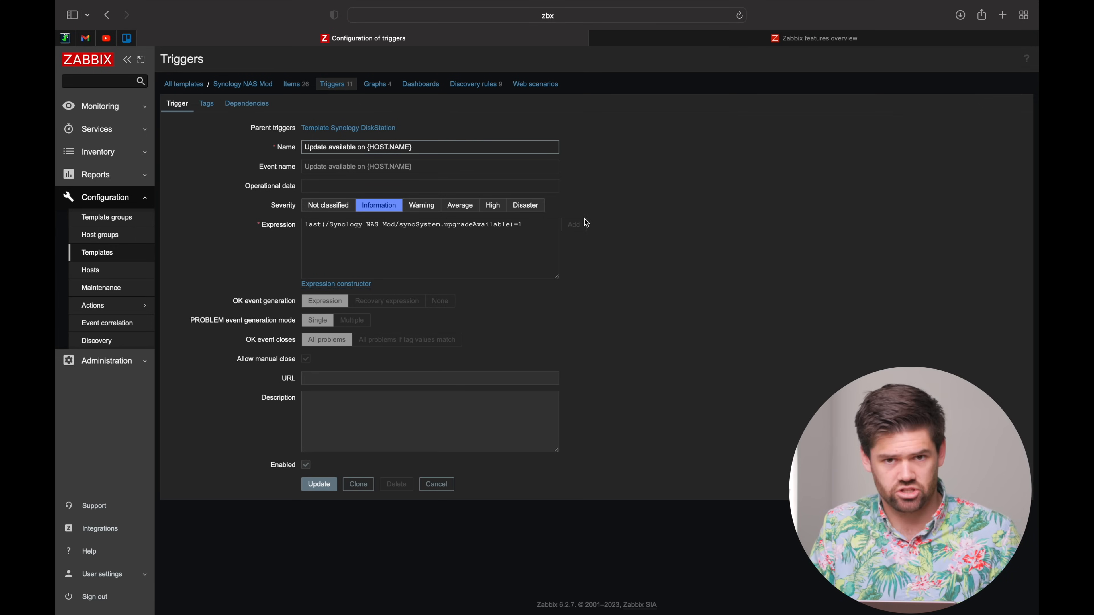
scroll(586, 222, left, 5)
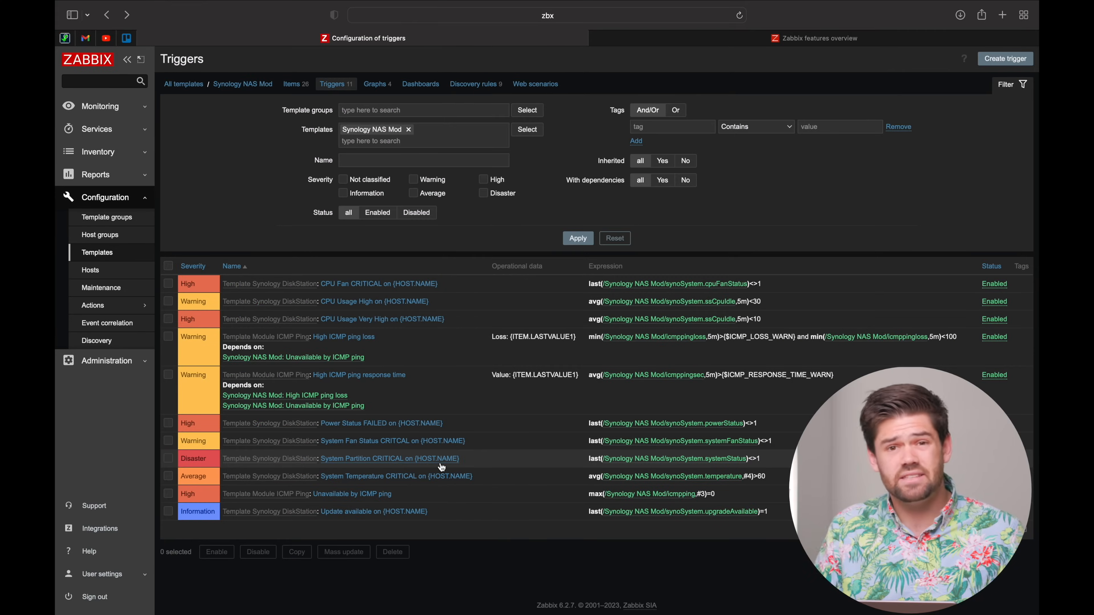
click(381, 89)
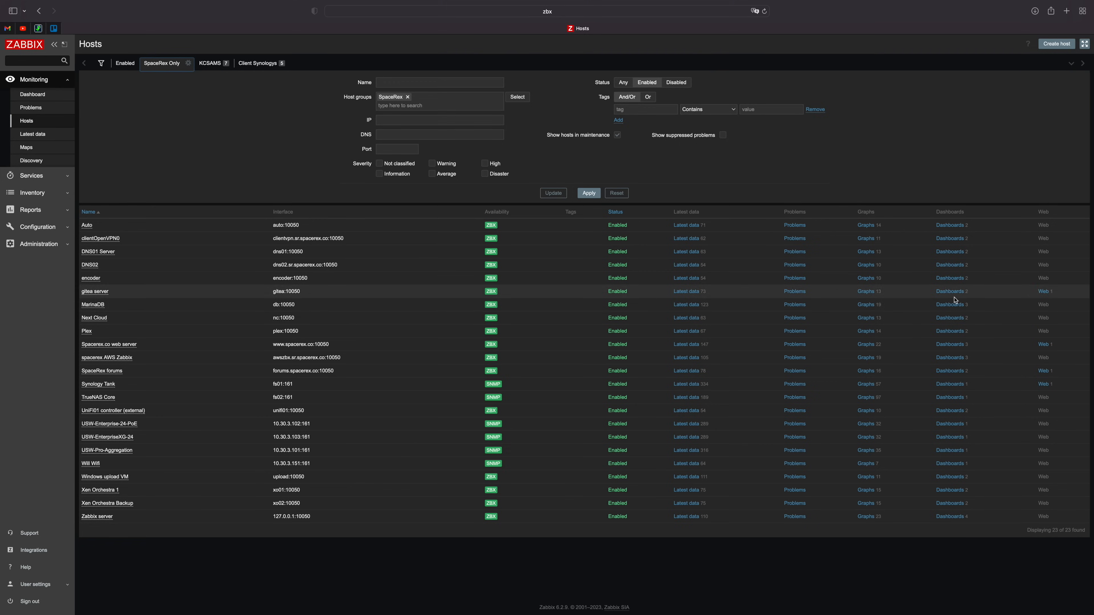
- View the MySQL performance dashboard of the MarinaDB host over the last hour
click(952, 306)
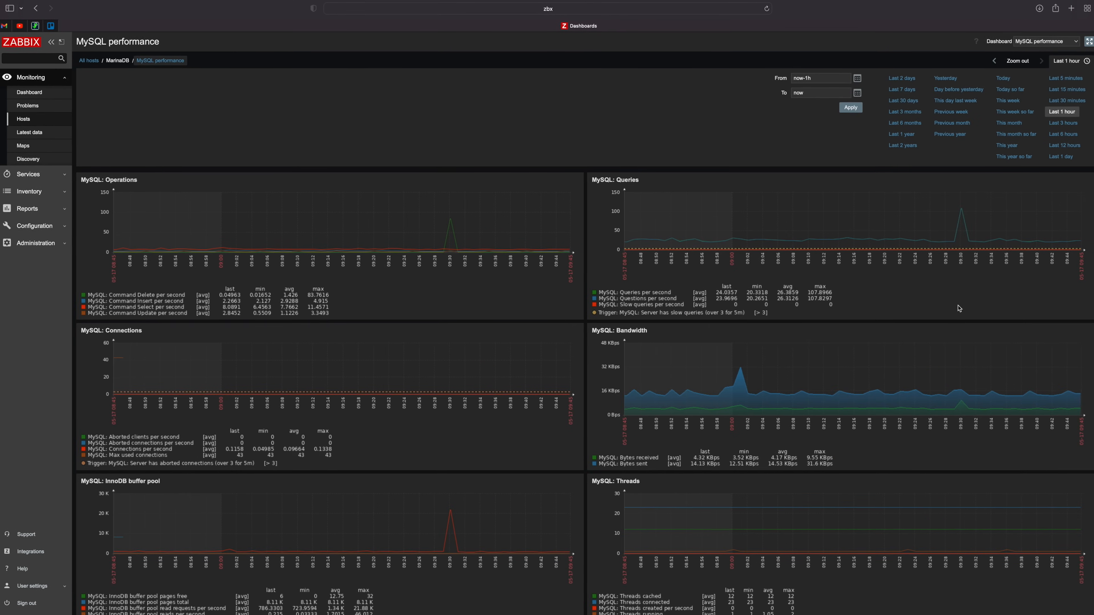
scroll(962, 309, down, 2)
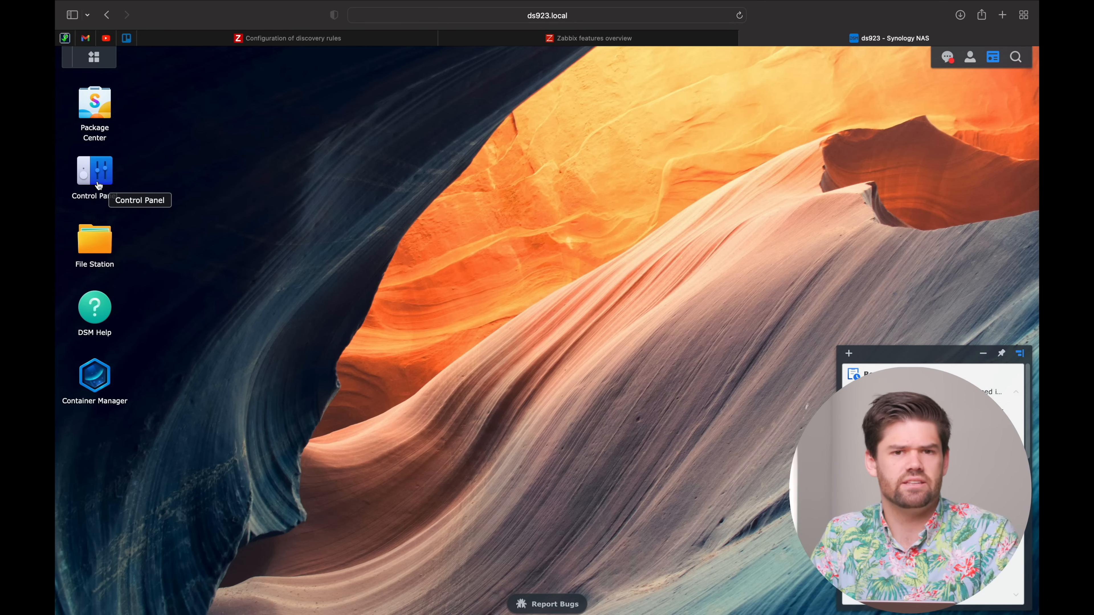
- In the Synology NAS Control Panel, enable the SNMP service with the SNMPv3 service option
click(99, 186)
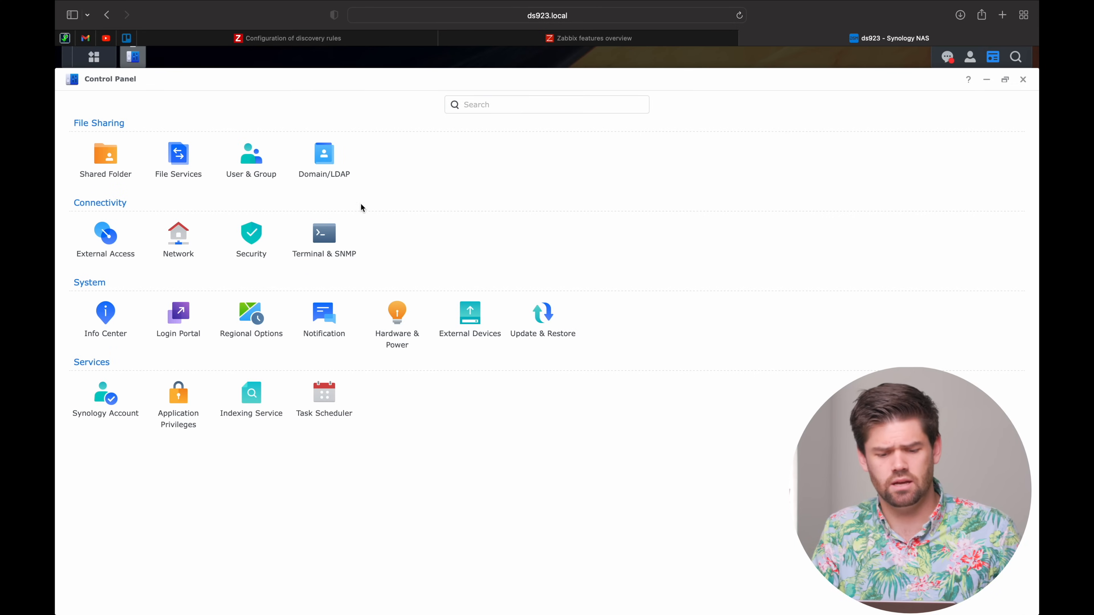
click(341, 267)
click(264, 105)
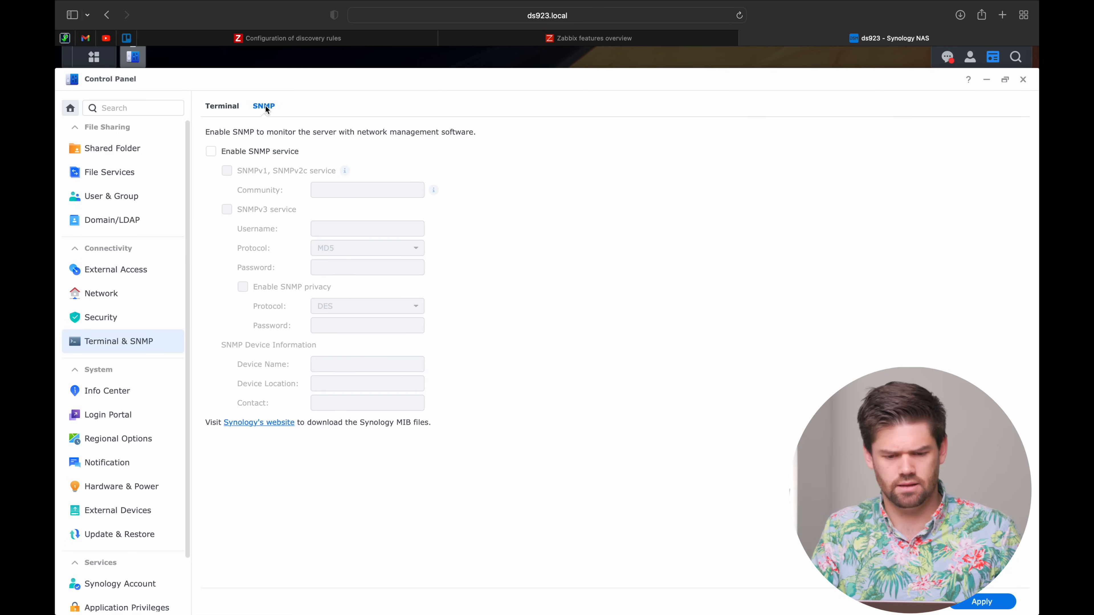
click(268, 150)
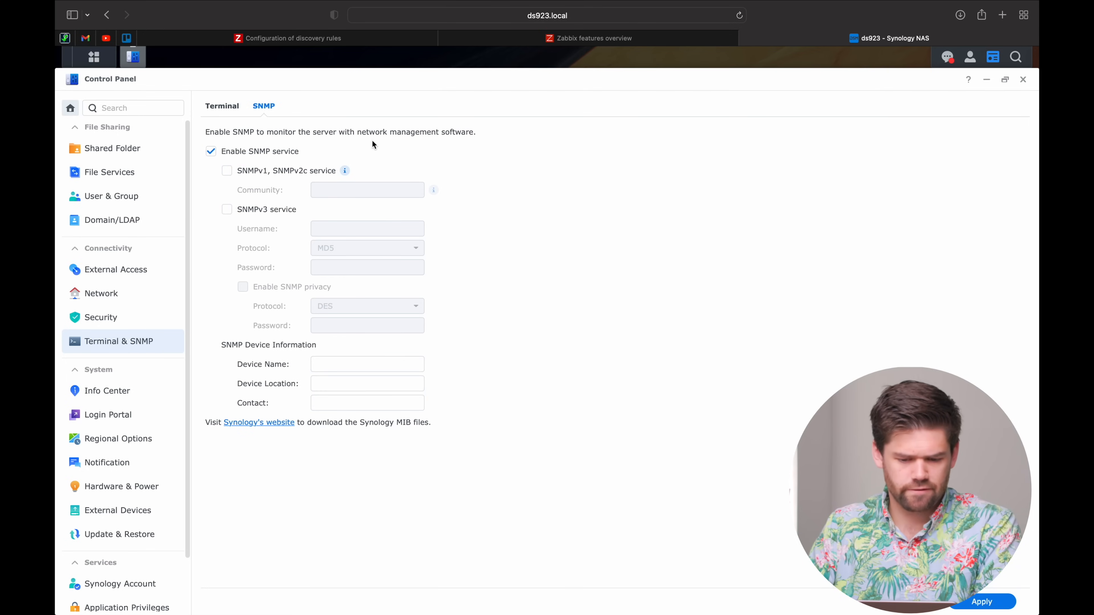
click(258, 213)
- Set the SNMPv3 username to zabbix, enter the SNMPv3 password, and apply the SNMP settings
click(350, 231)
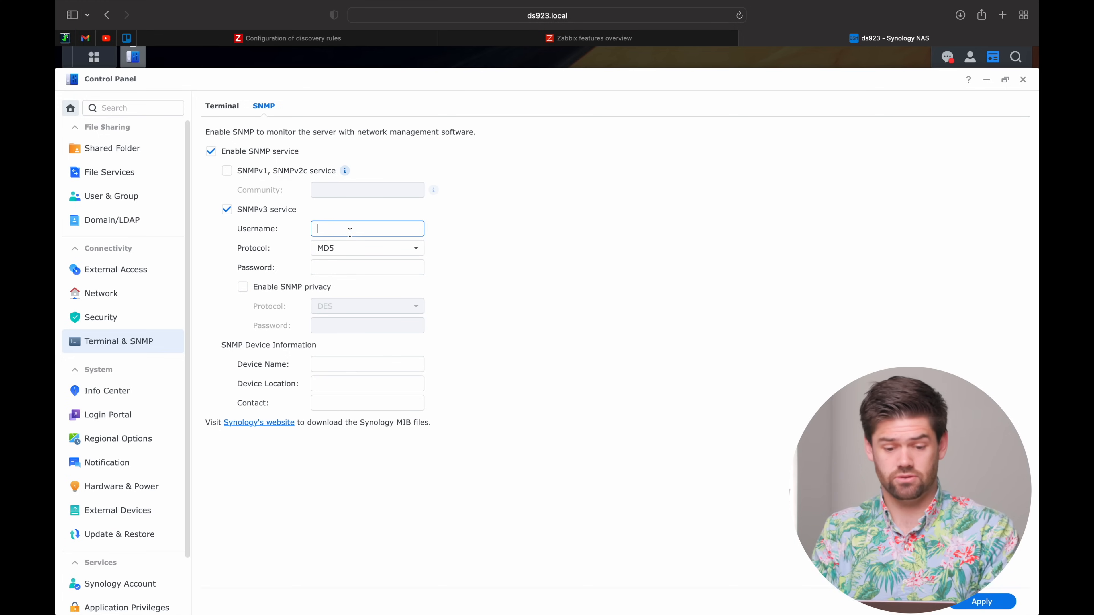
text(z)
text(avvi)
key(BackSpace)
key(BackSpace)
key(BackSpace)
text(bbix)
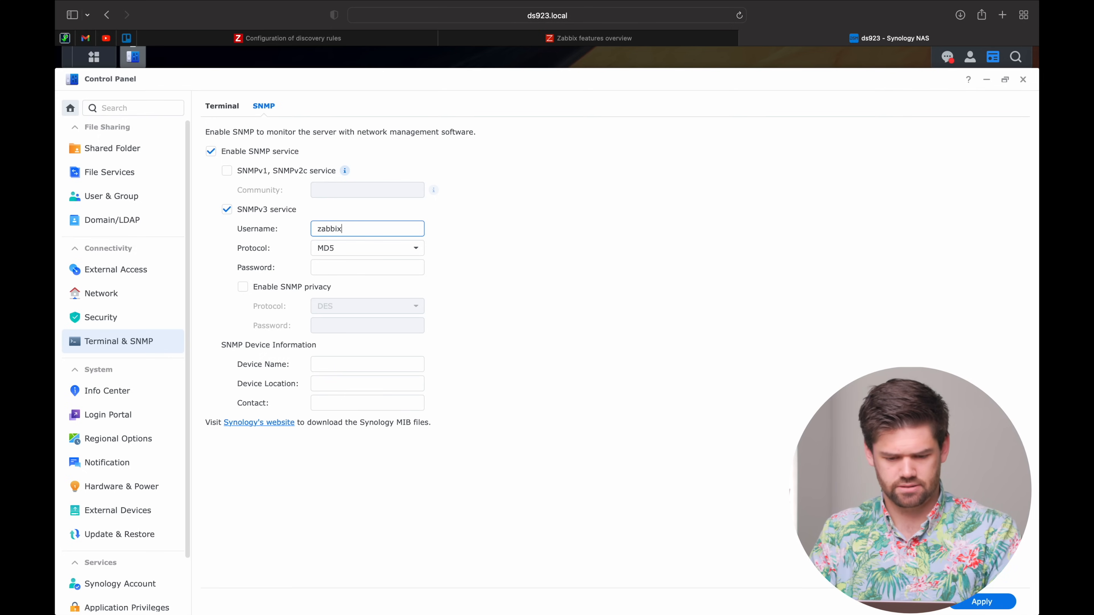
click(348, 269)
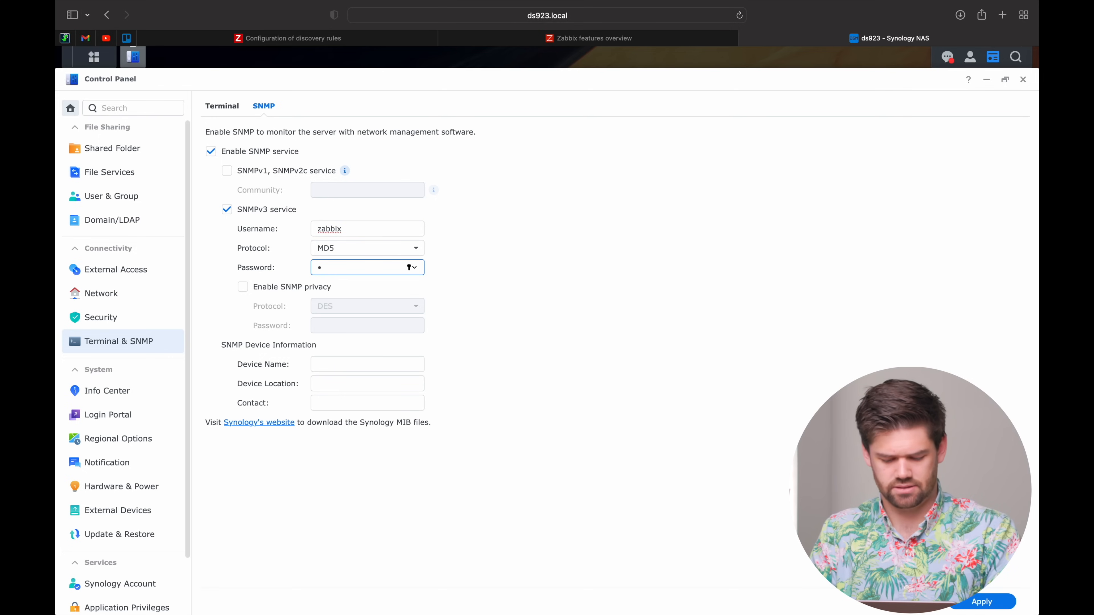
text(•••••••••••••)
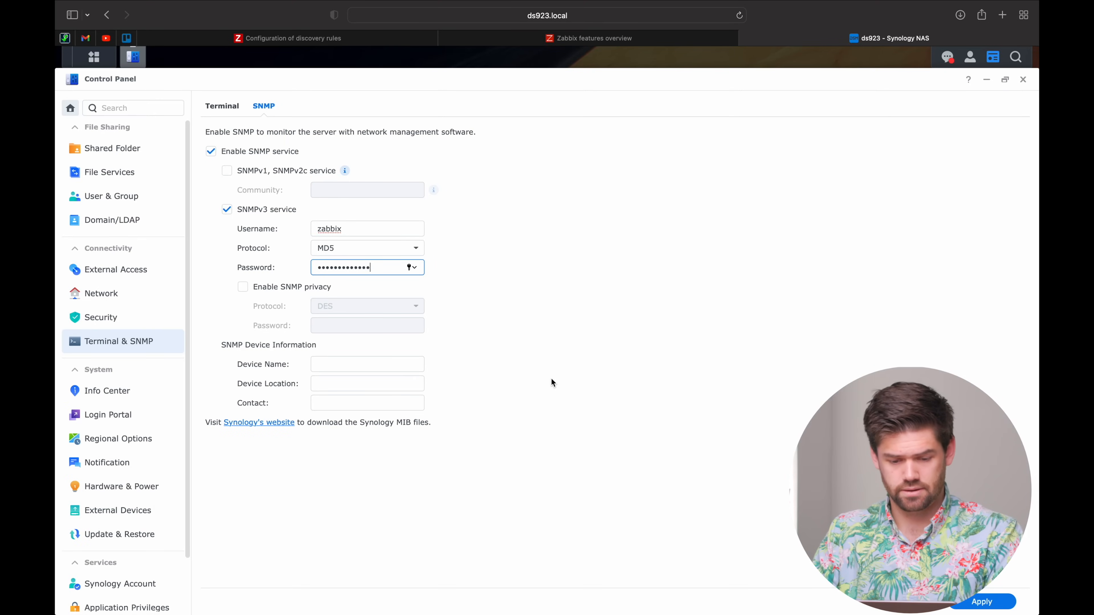
click(983, 601)
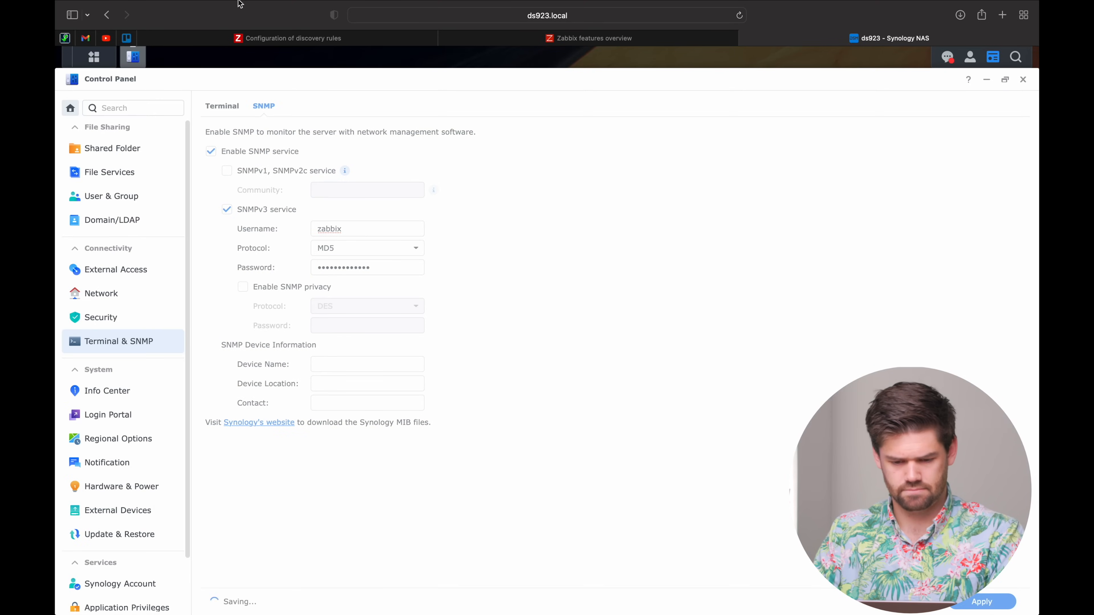
- Switch back to Zabbix, start a new host in the host configuration, and name it ds923
click(271, 38)
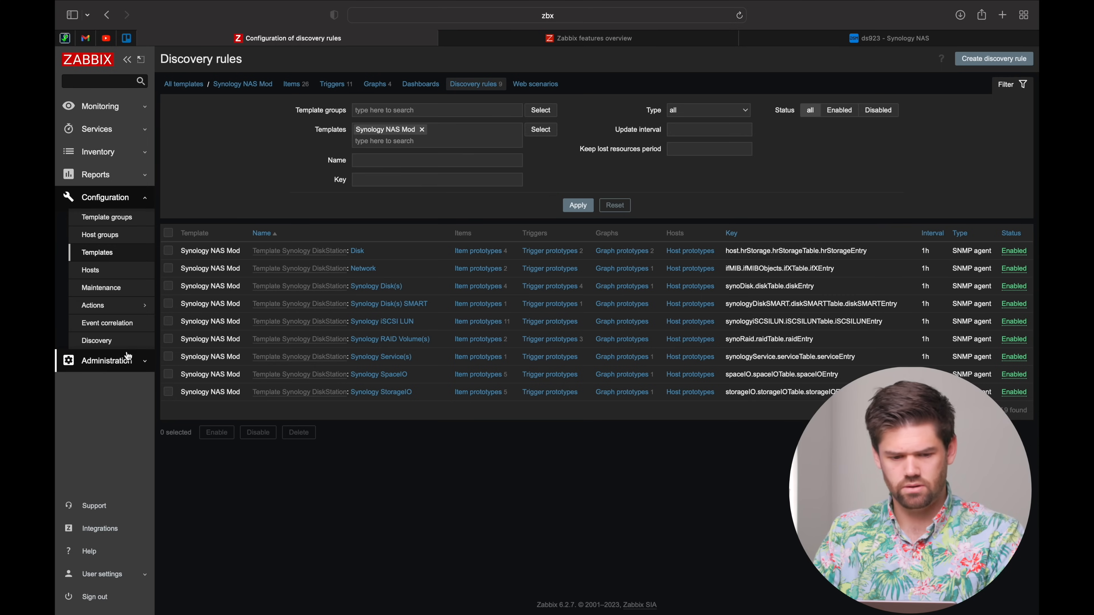
click(110, 271)
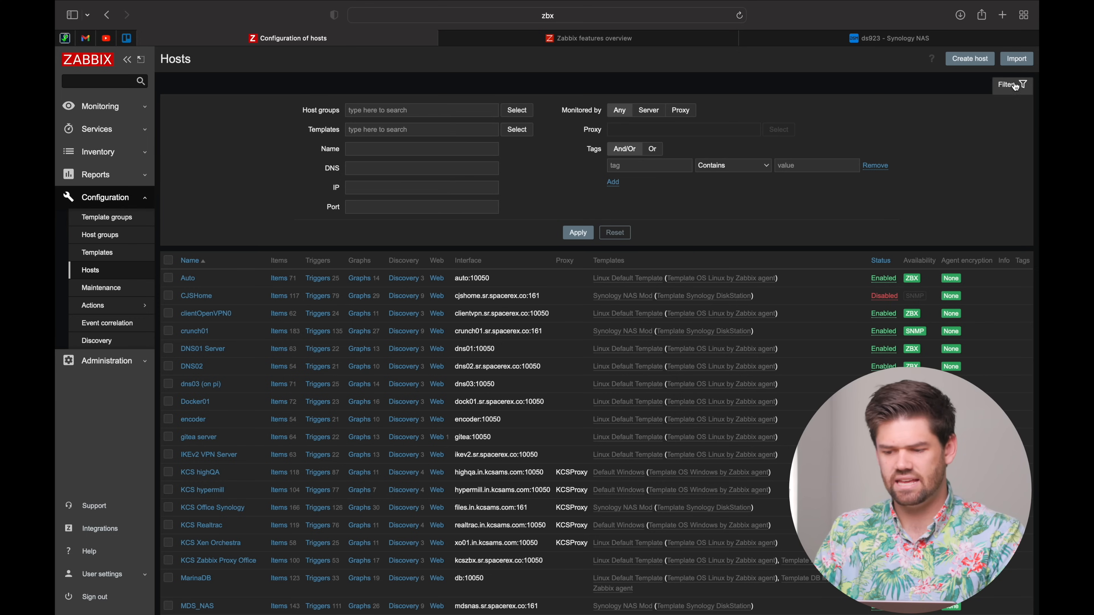
click(970, 59)
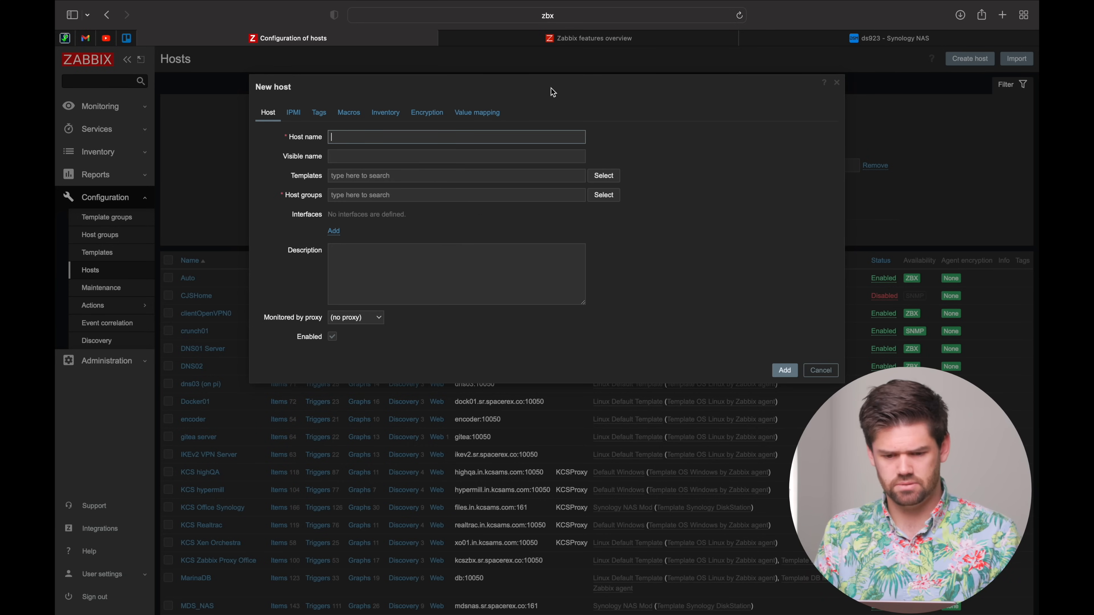
text(ds923)
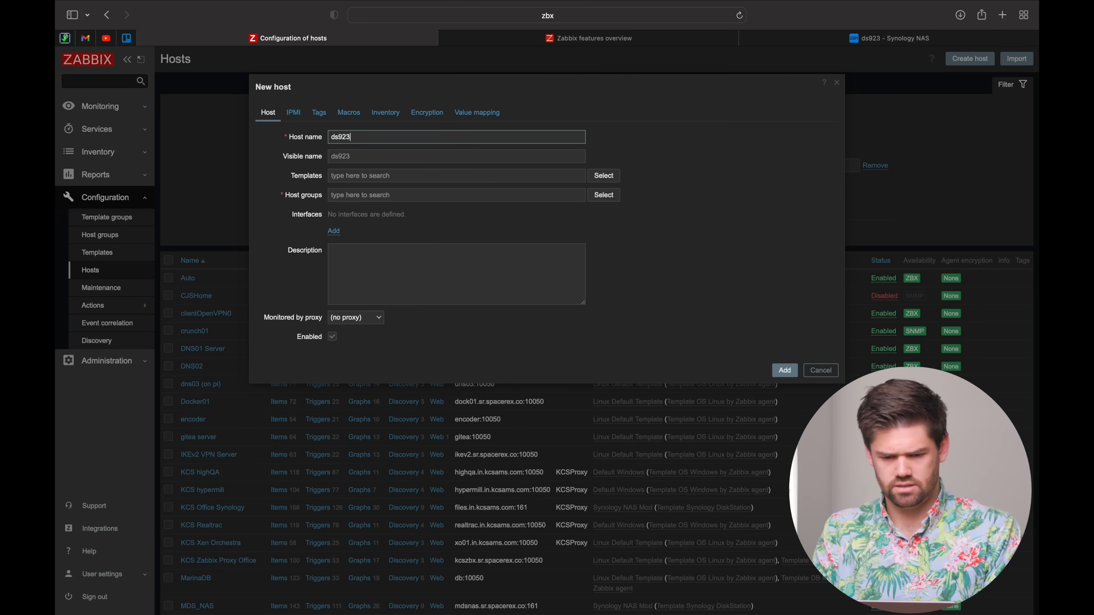
key(Tab)
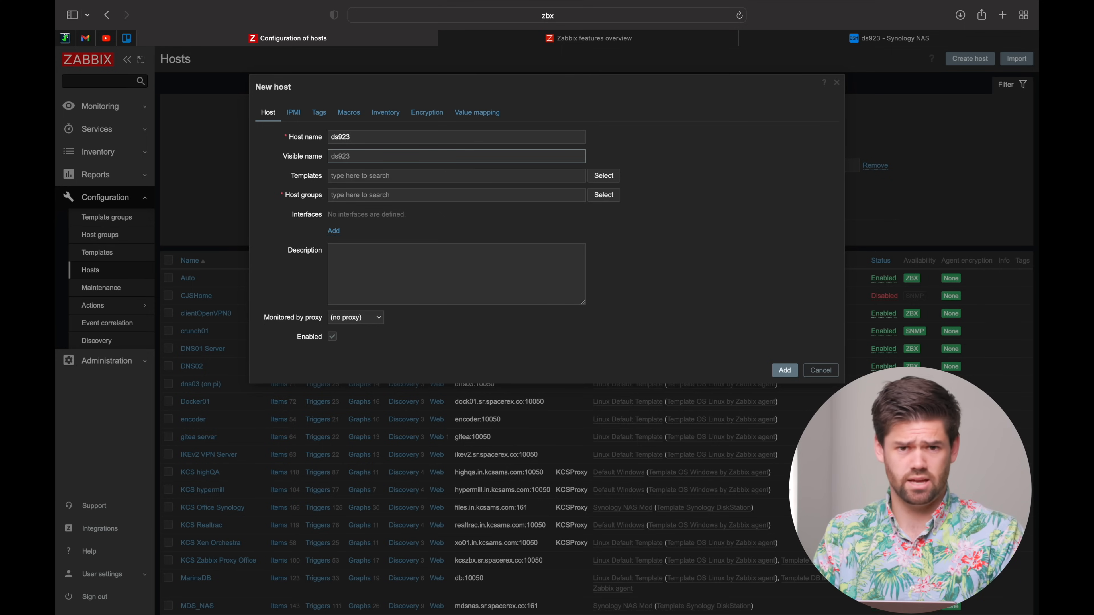
double_click(371, 132)
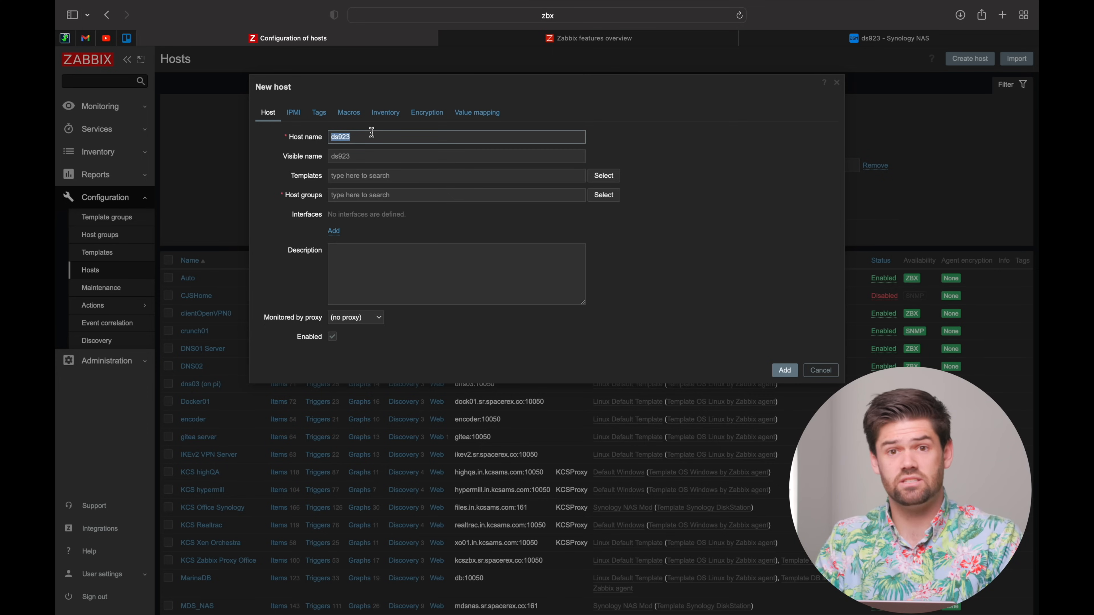
click(367, 159)
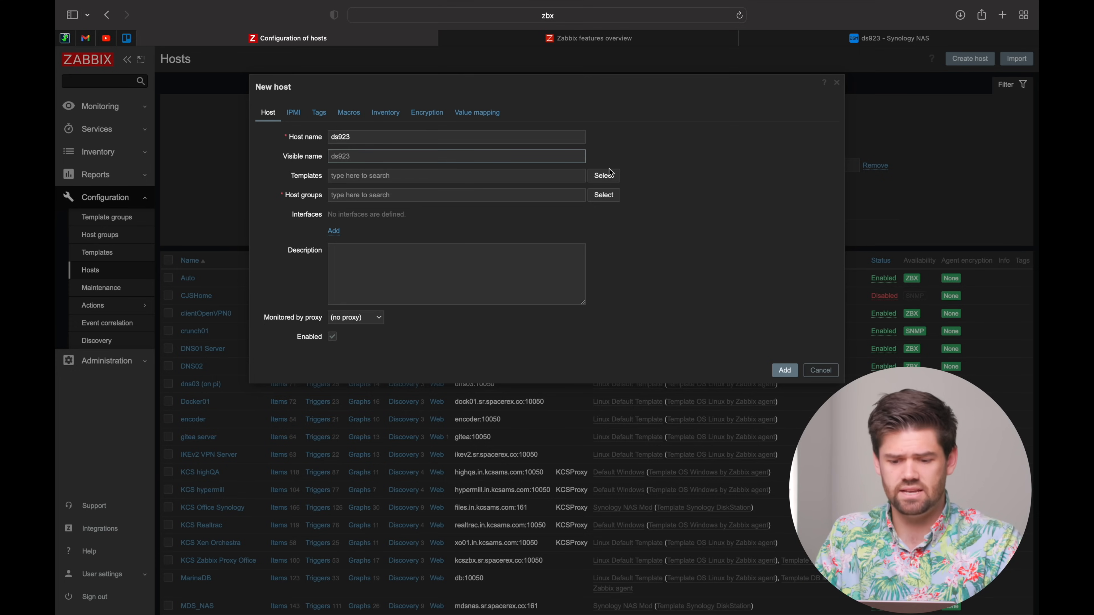
- Link the Synology NAS Mod template to the new host and assign it to the File Servers and SpaceRex host groups
click(526, 175)
text(synology)
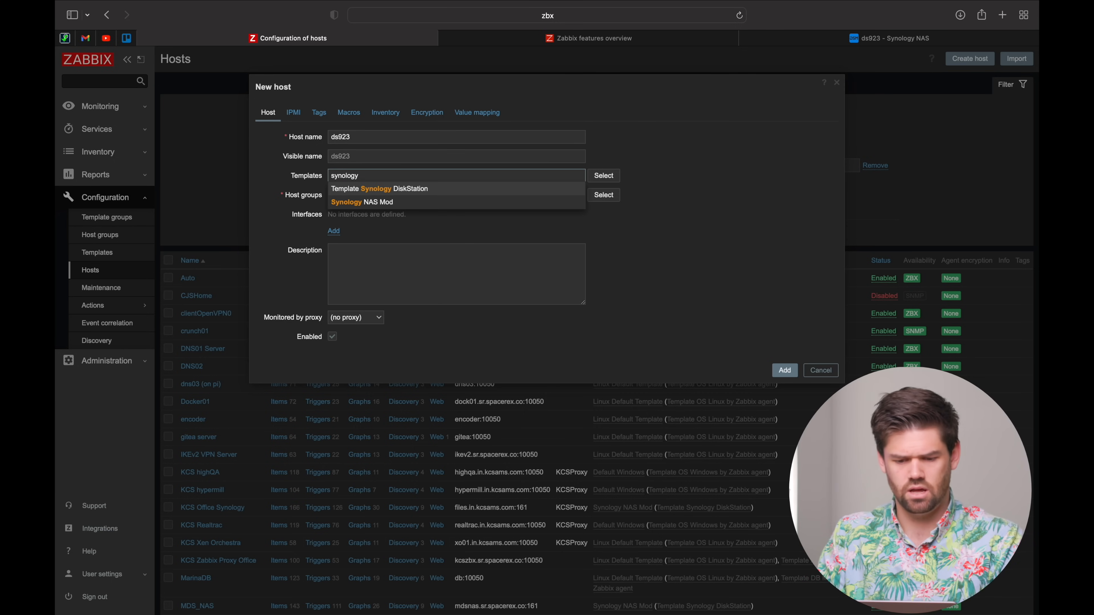
click(391, 202)
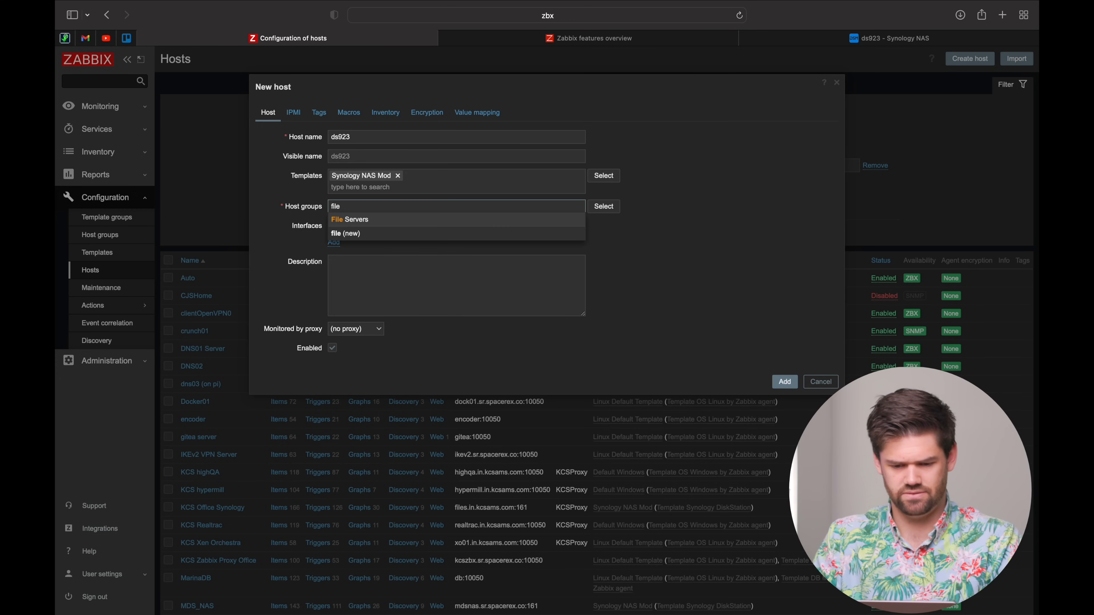
click(379, 224)
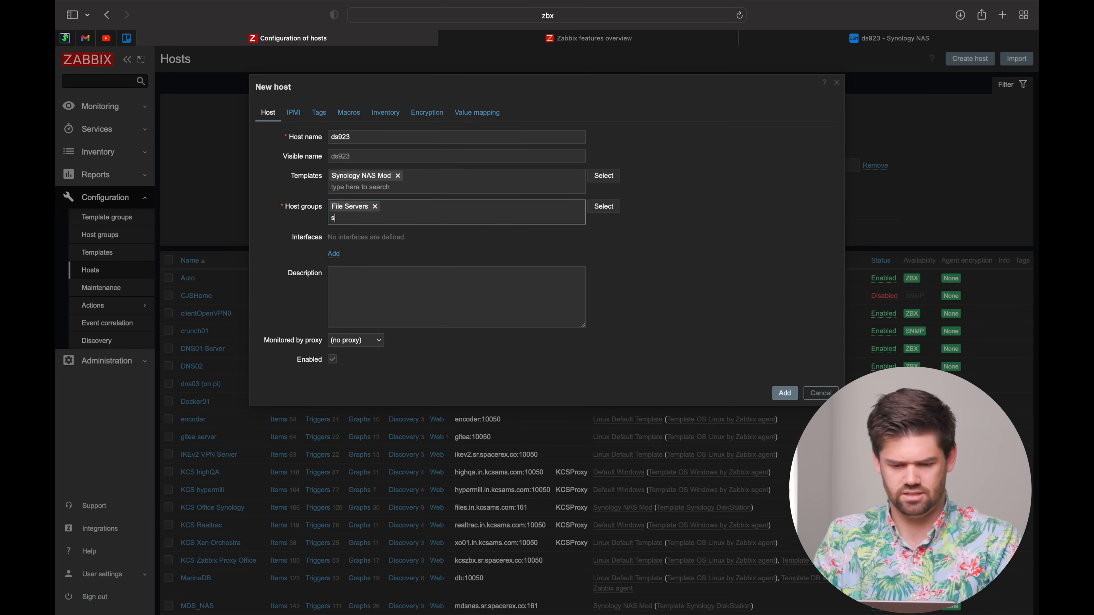
click(380, 233)
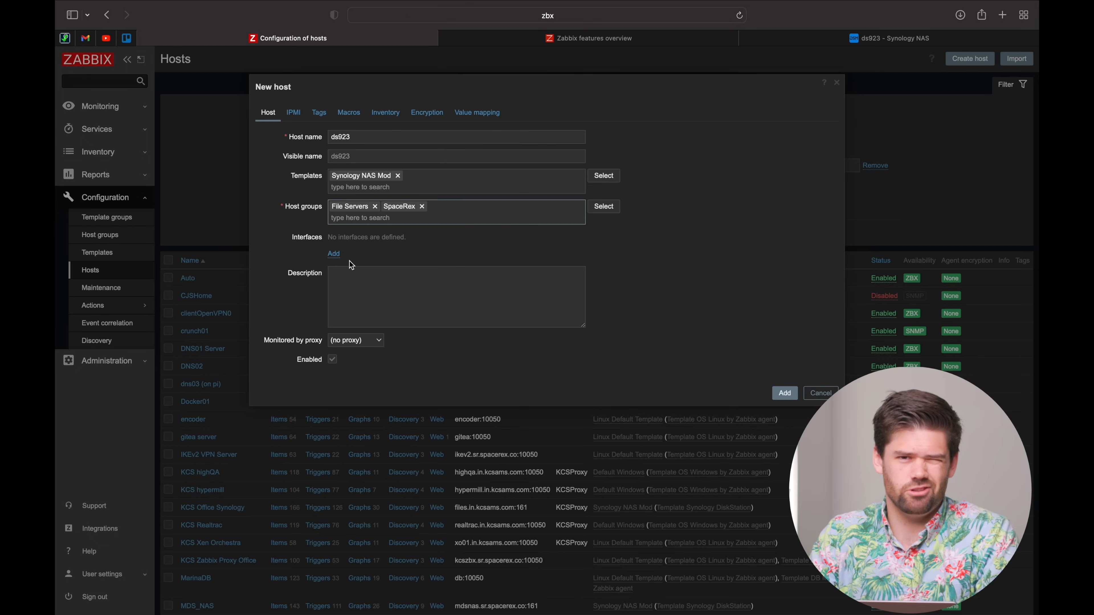
- Add an SNMP interface to the new host, using the NAS's LAN 3 address 10.30.0.106 from its network settings
click(334, 254)
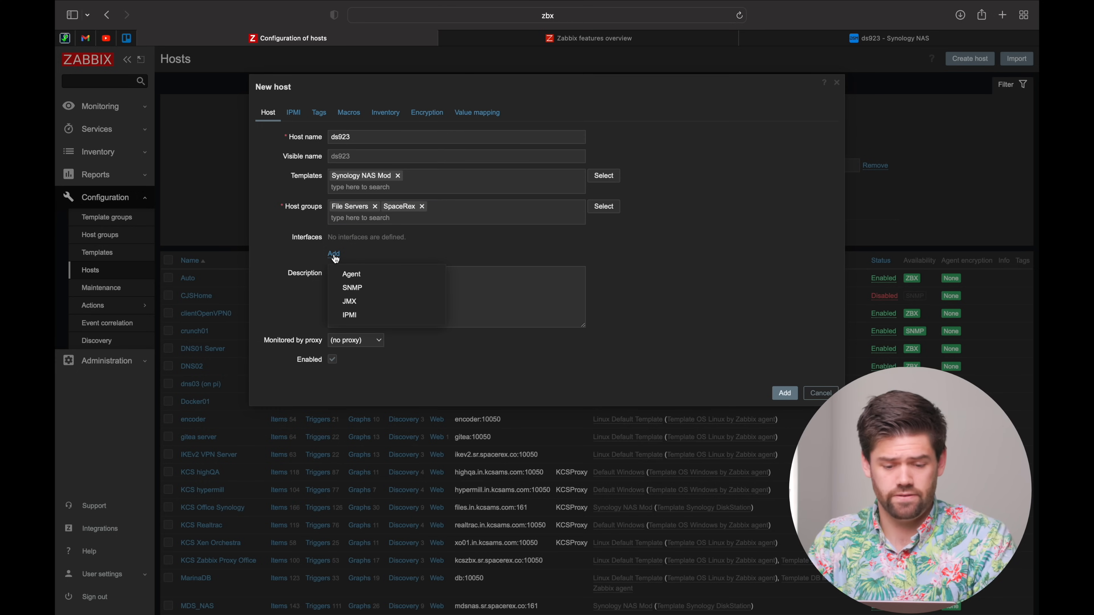
click(367, 294)
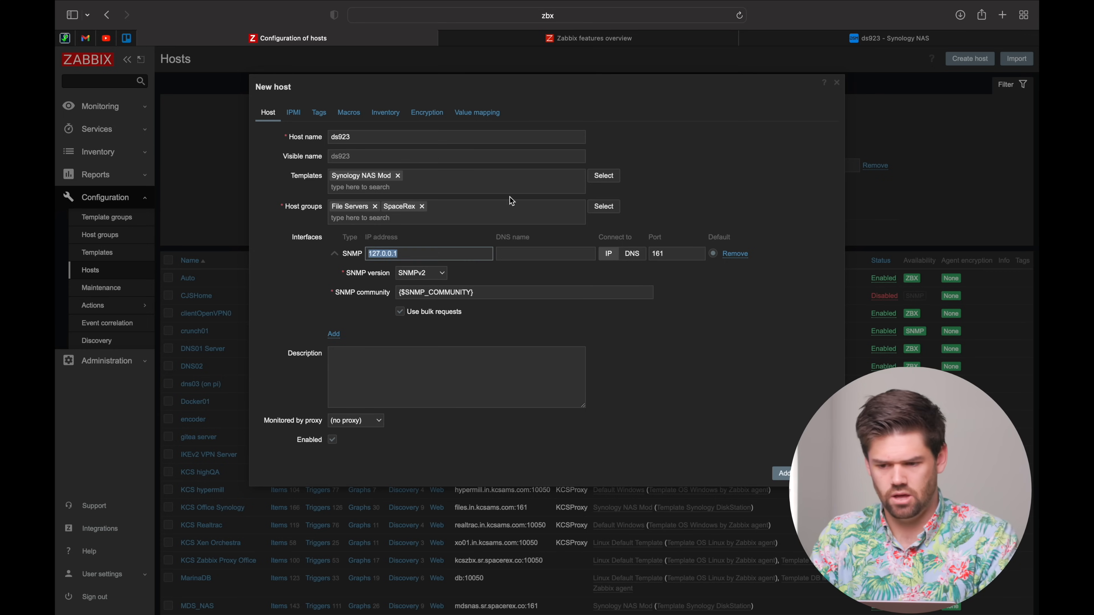
click(823, 40)
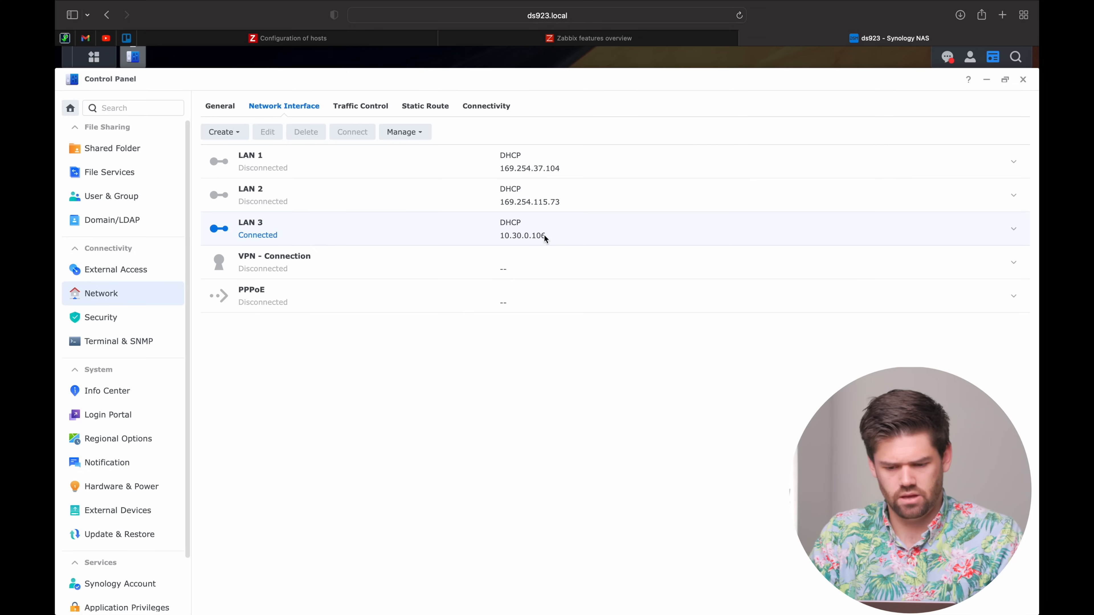
click(491, 236)
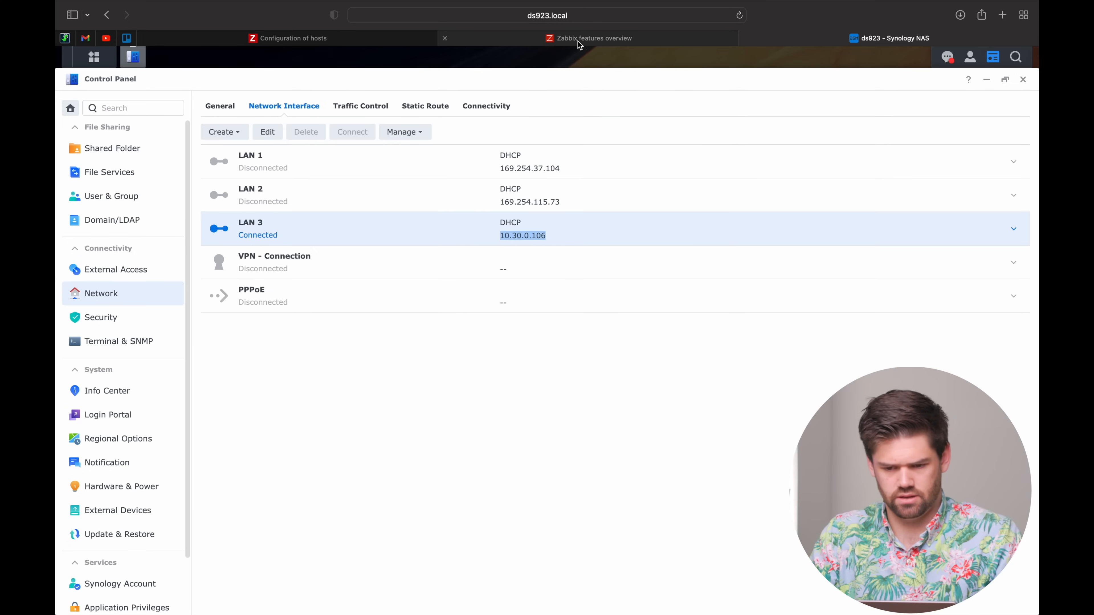
click(264, 40)
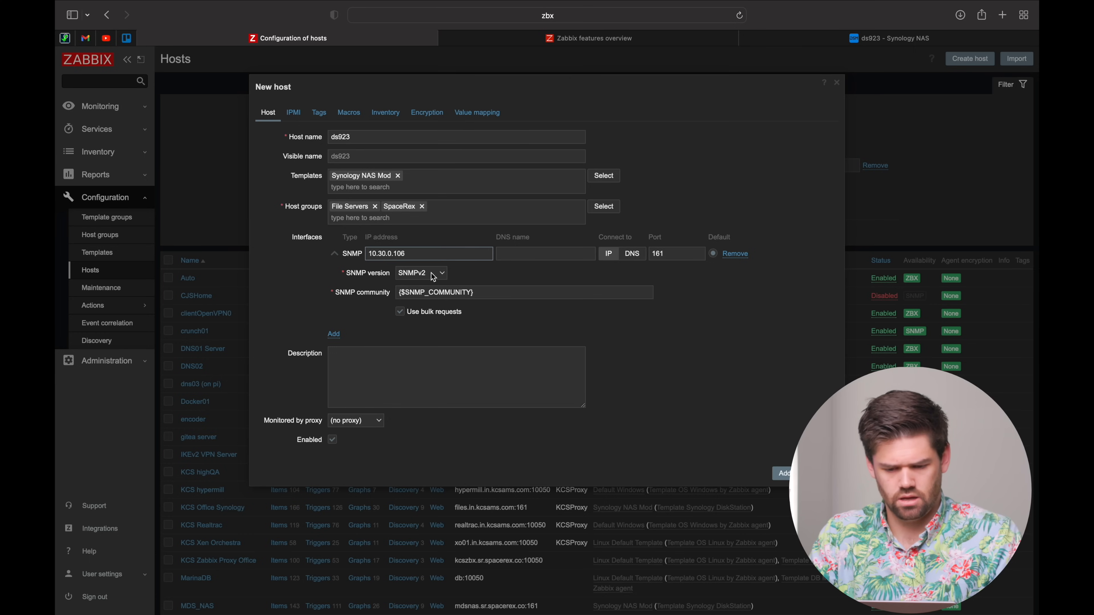
- Match the interface to the NAS's SNMP settings: version SNMPv3, security level authNoPriv, and security name zabbix
click(413, 315)
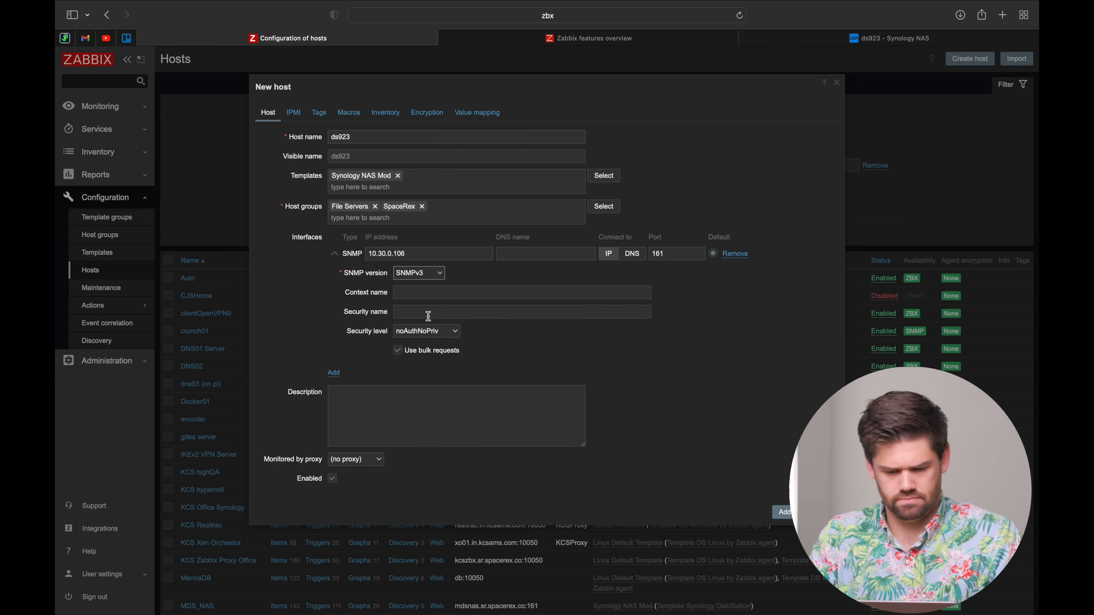
click(427, 331)
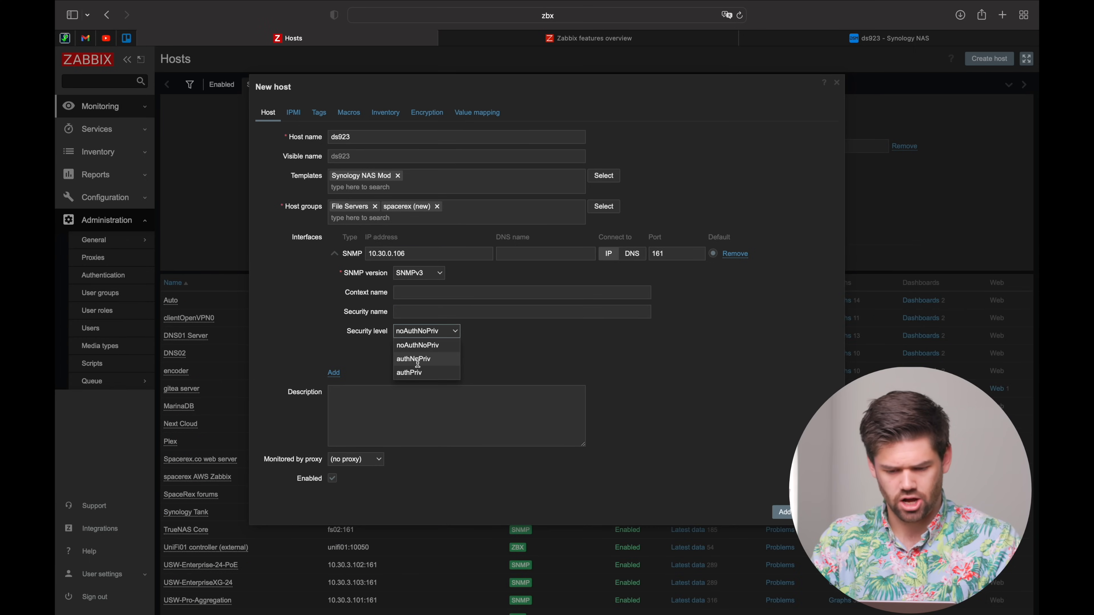
click(426, 360)
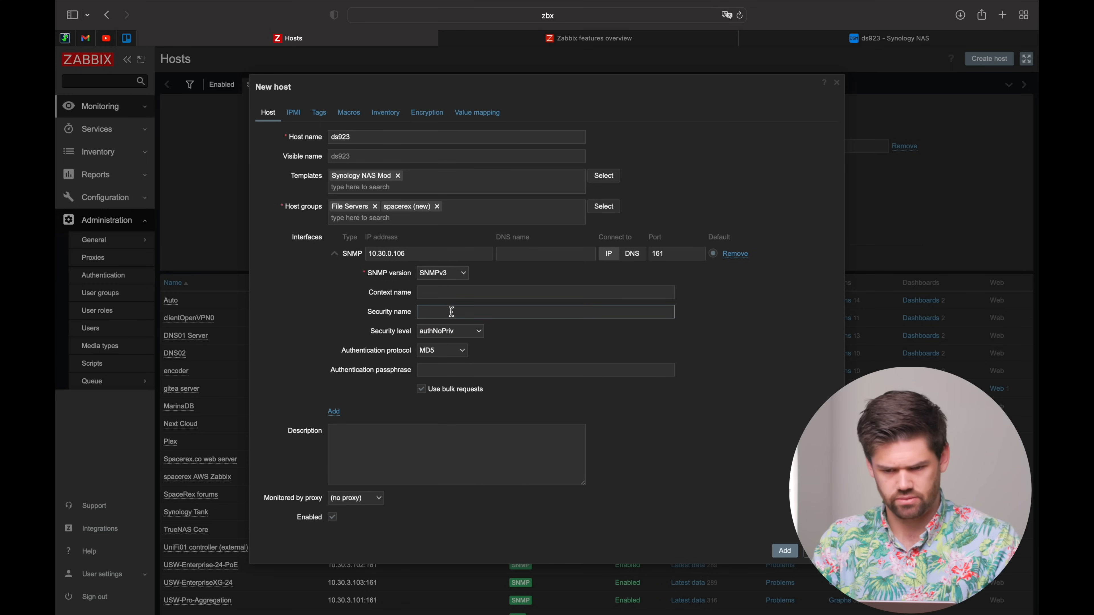
click(882, 42)
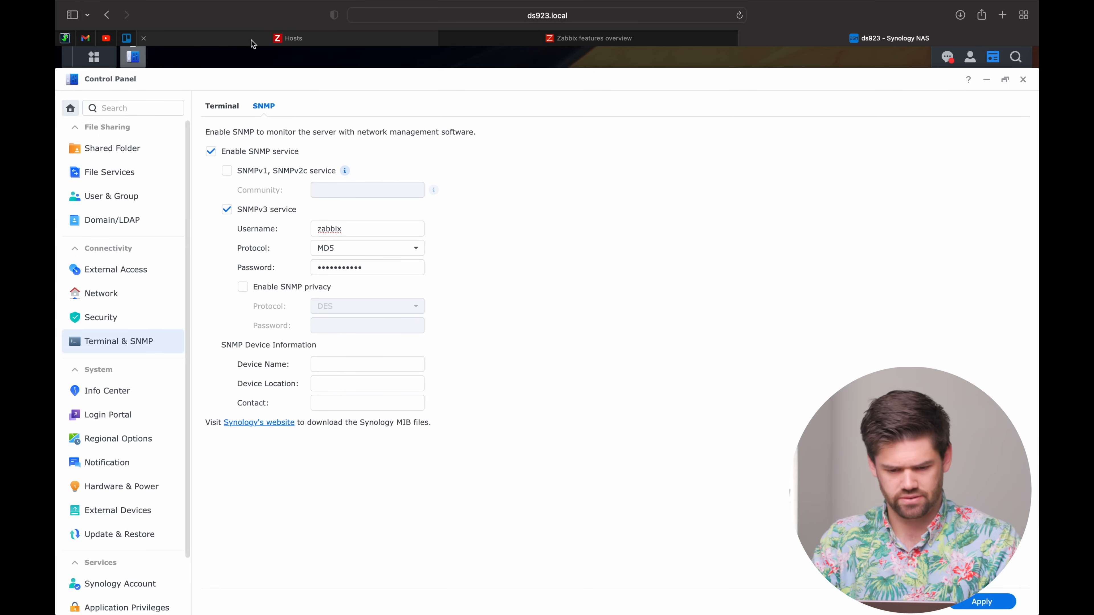
click(270, 38)
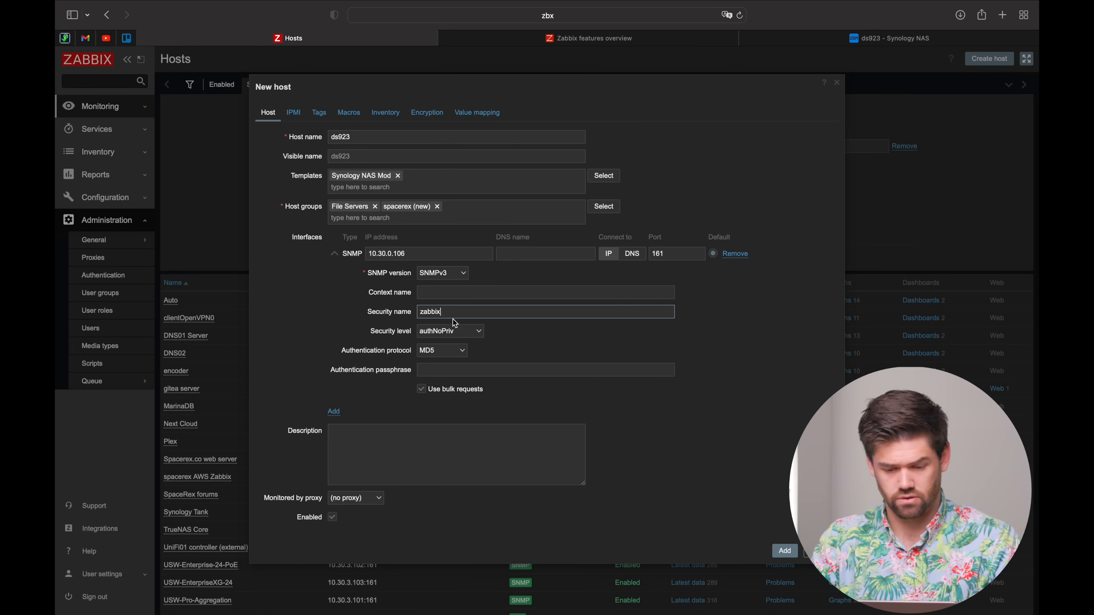
- Enter the SNMPv3 authentication passphrase, turn off bulk requests, and add the host
click(464, 372)
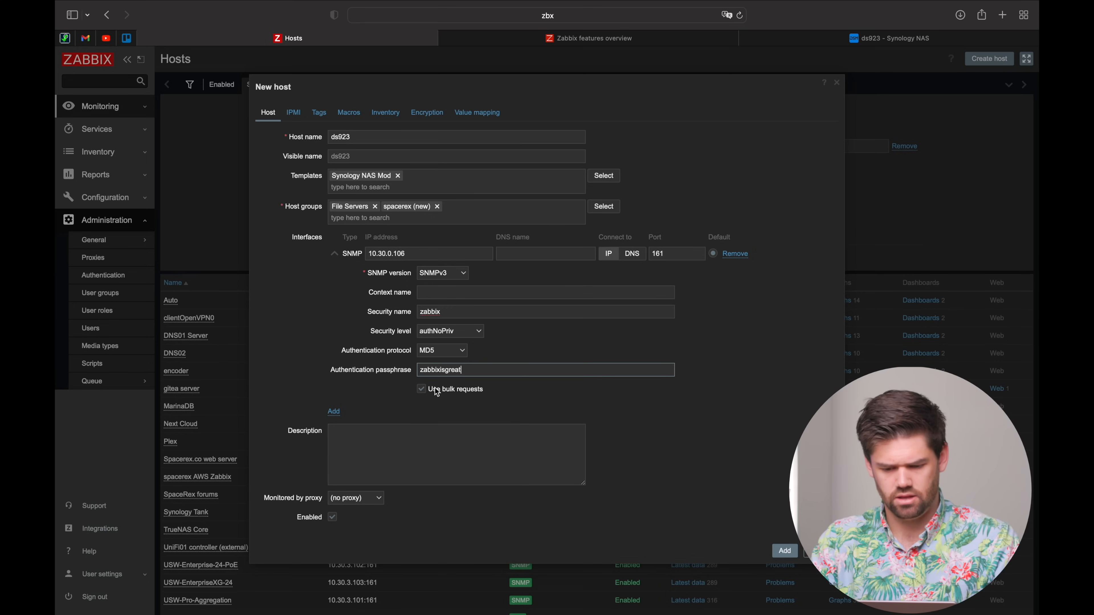
click(457, 392)
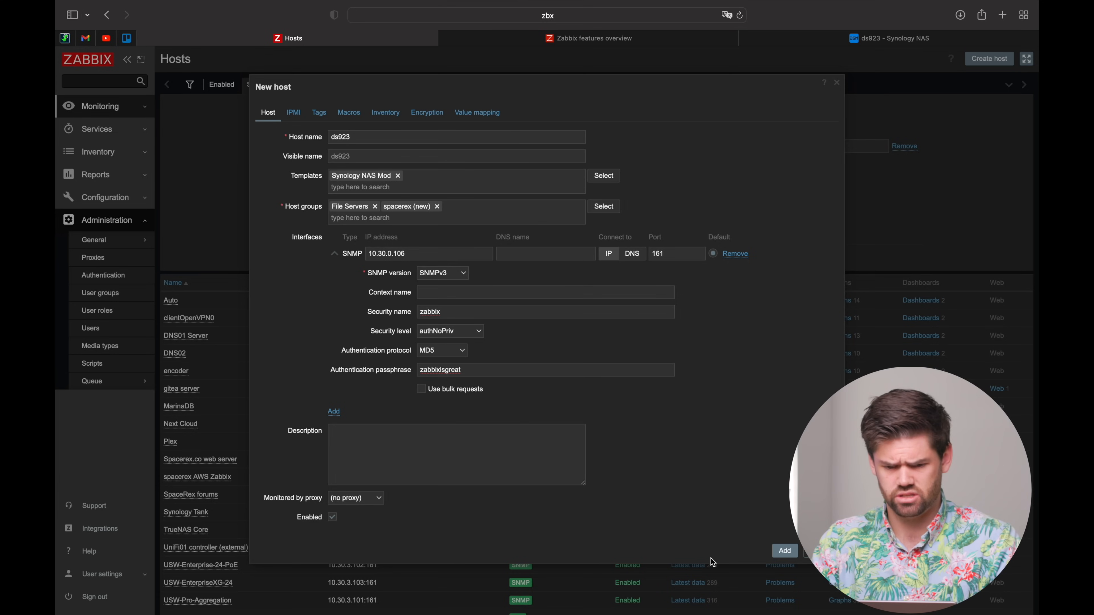
click(786, 551)
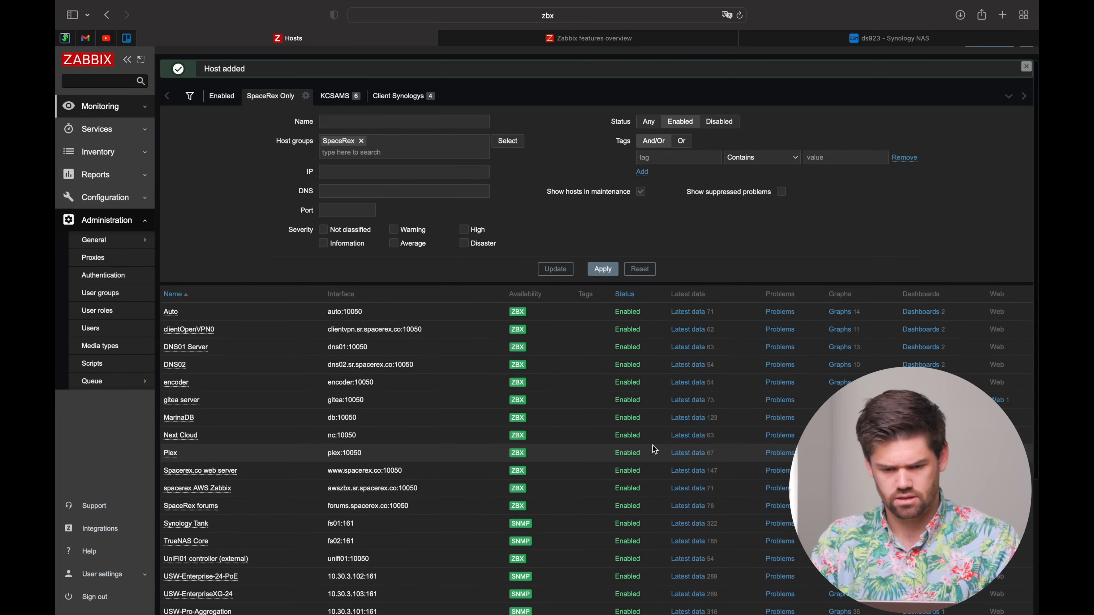
- Reload the monitored hosts list and check the SNMP availability details of ds923
scroll(652, 445, down, 5)
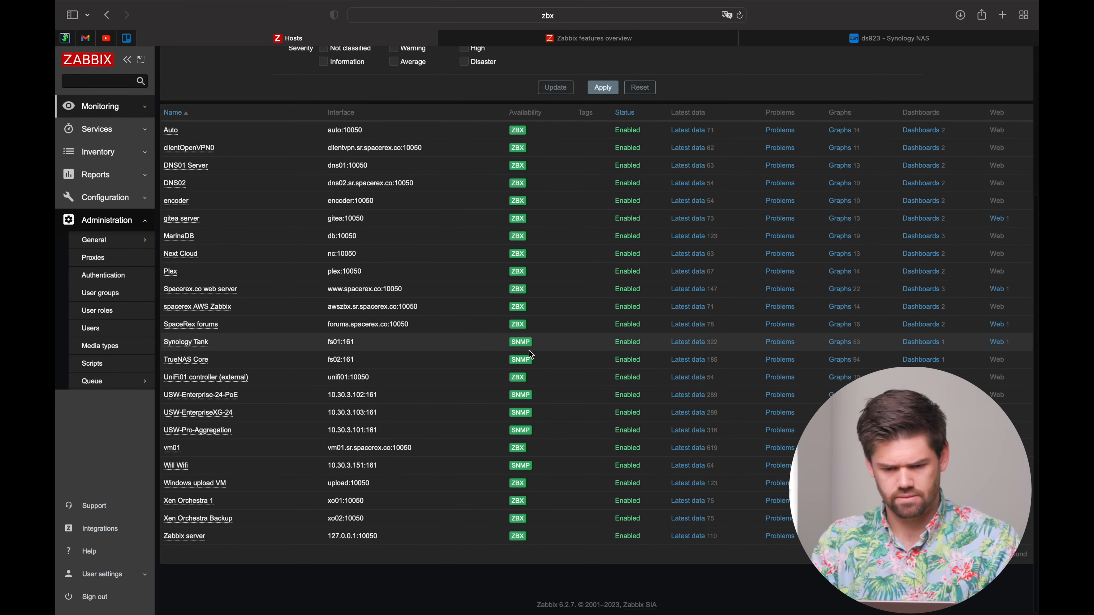
key(super+r)
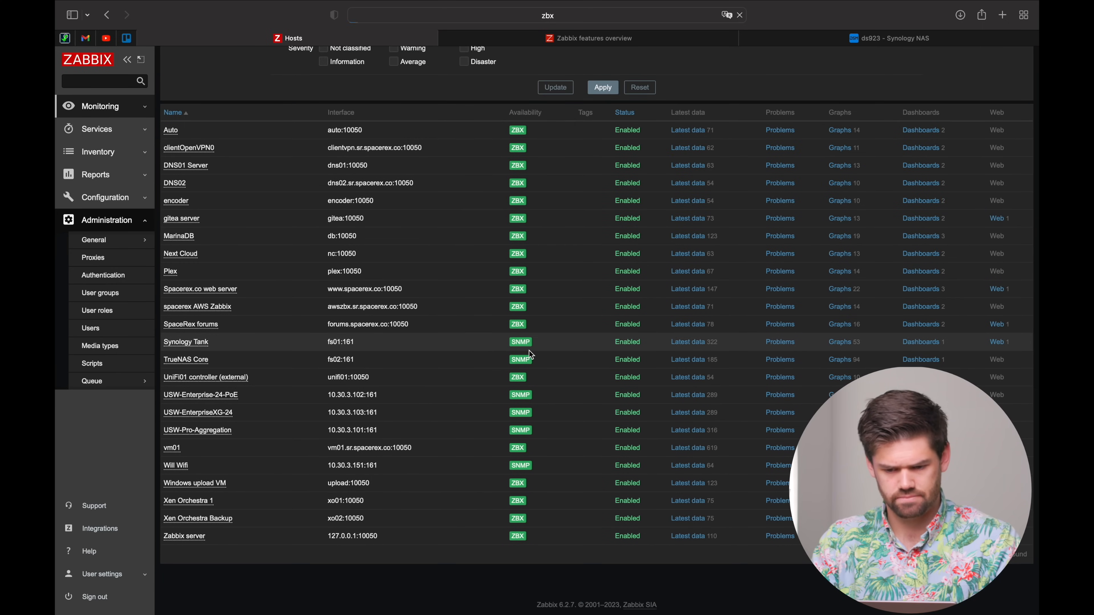
scroll(529, 351, down, 5)
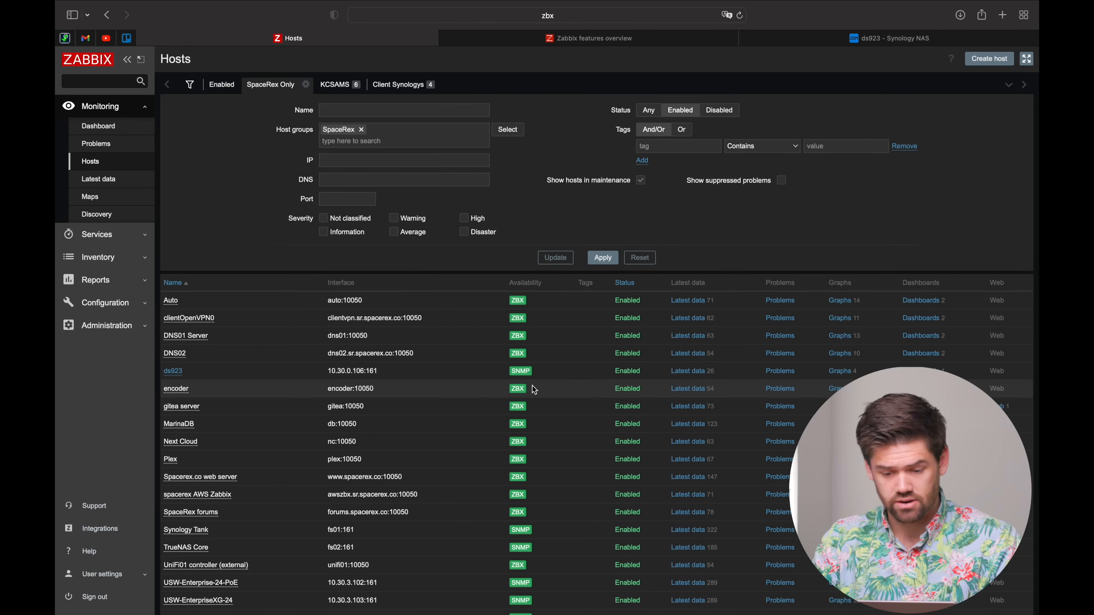
mouse_move(516, 373)
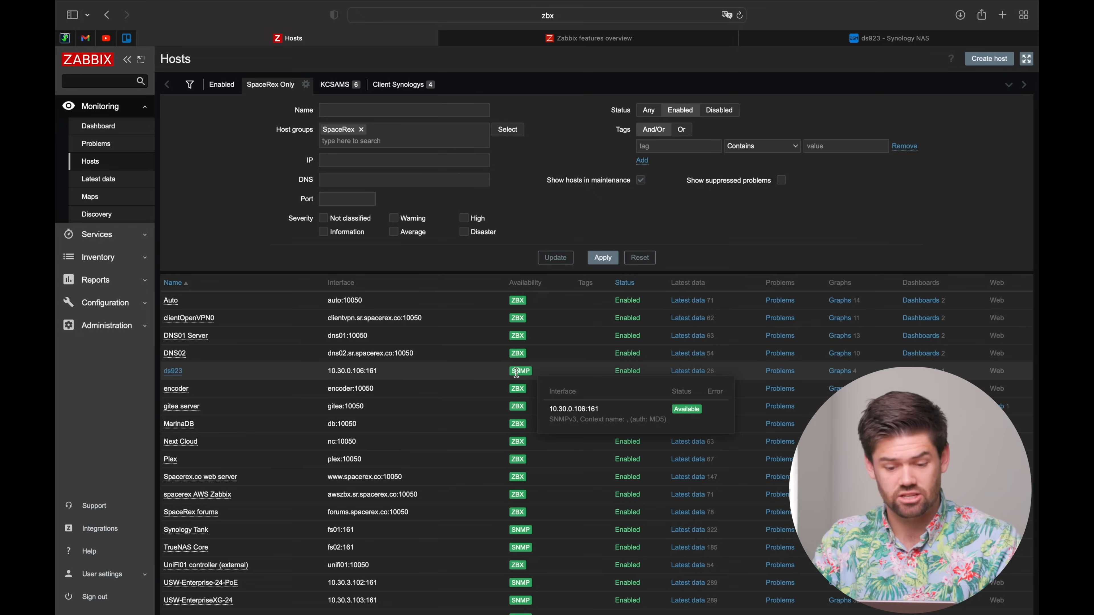
- Open the latest data for ds923 and look through its collected items
click(690, 373)
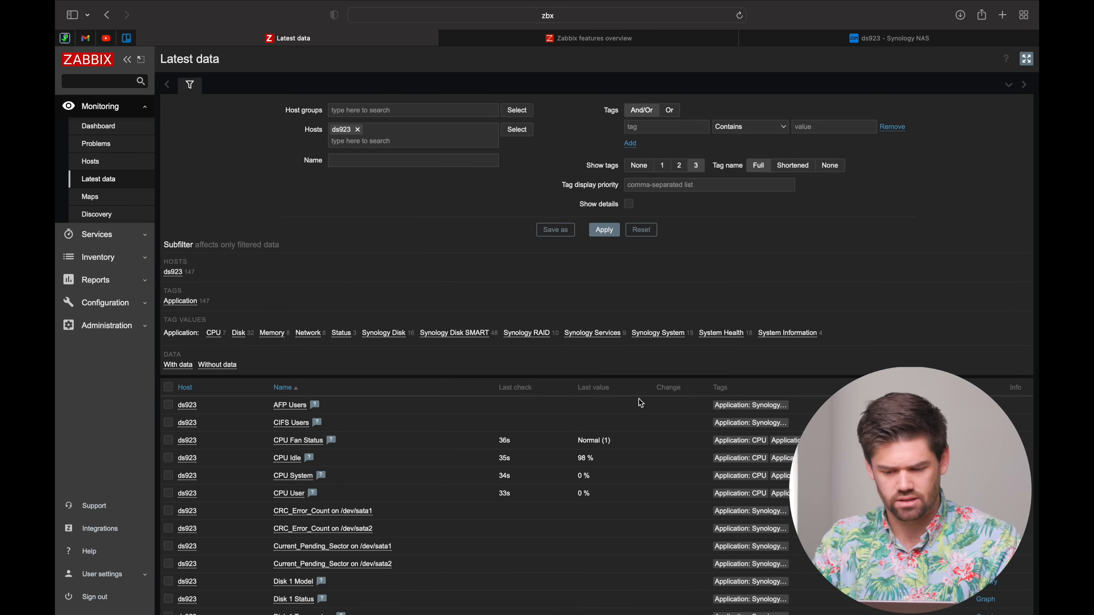
scroll(492, 463, down, 1)
scroll(492, 463, down, 20)
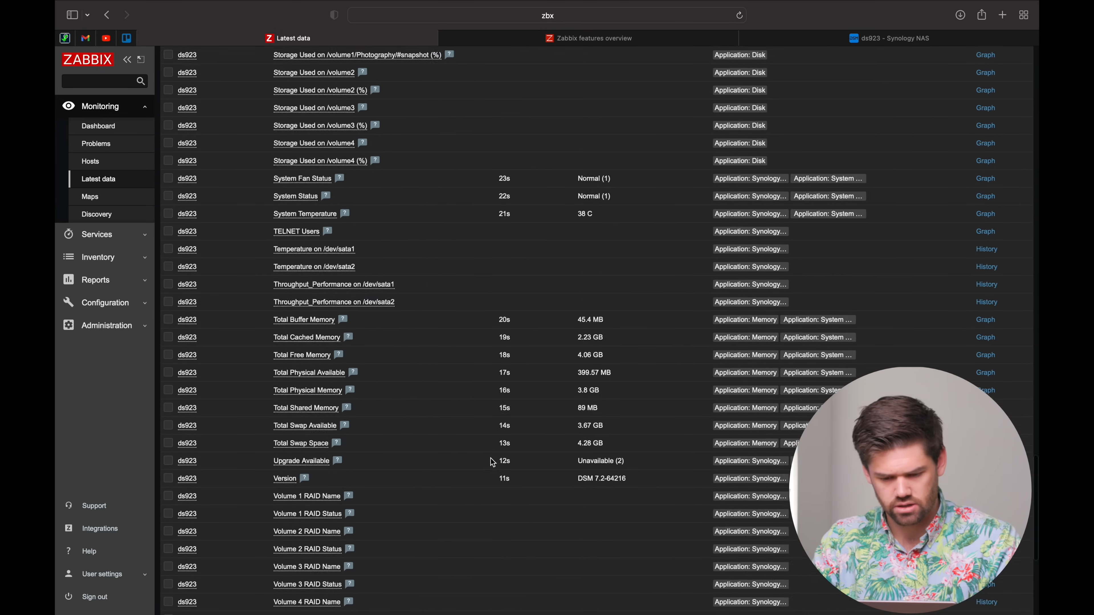
scroll(492, 462, up, 20)
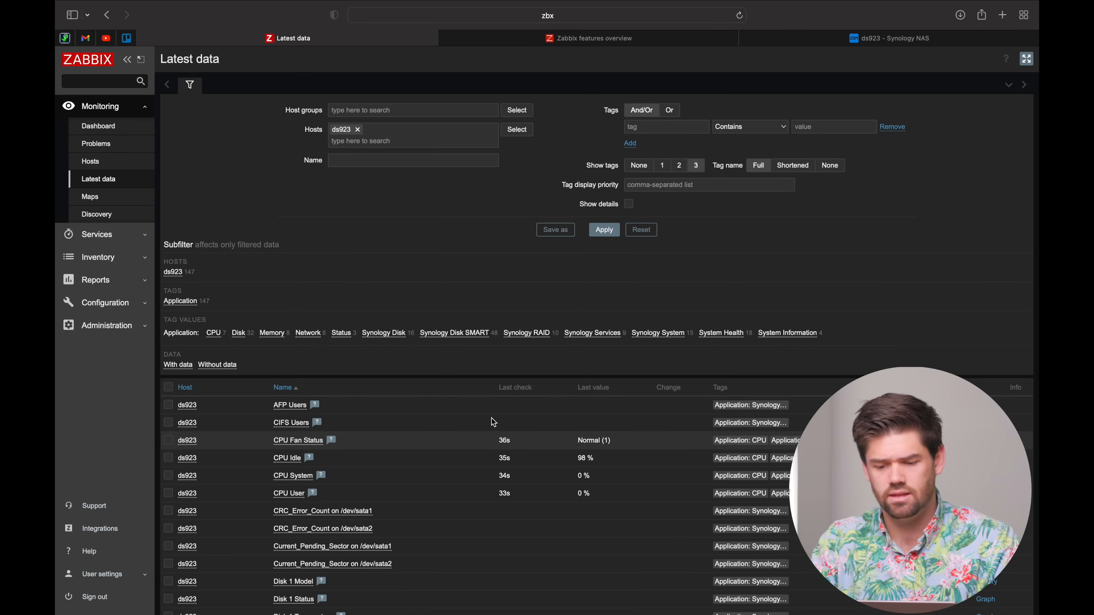
- Look through the CPU and disk storage graphs of ds923, then return to the monitored hosts list
key(super+bracketleft)
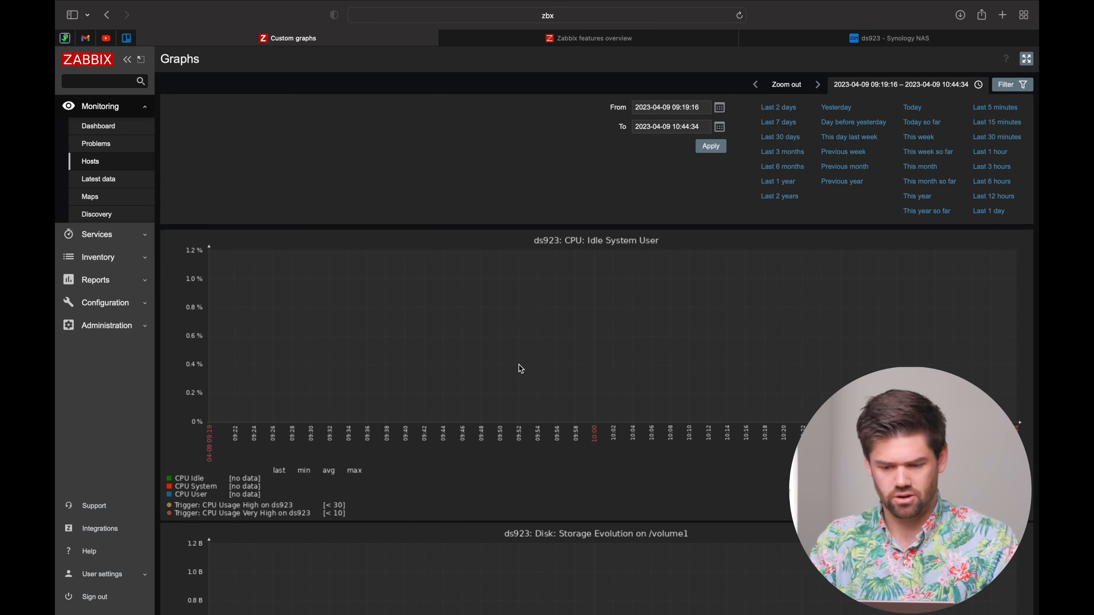
scroll(519, 367, down, 20)
scroll(521, 368, down, 7)
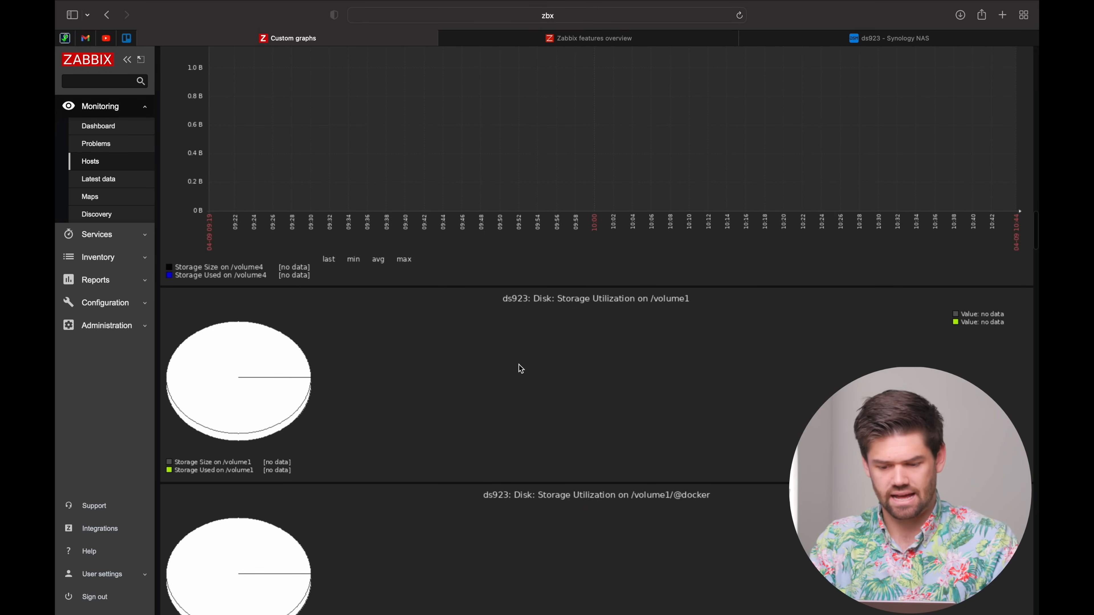
scroll(520, 369, down, 15)
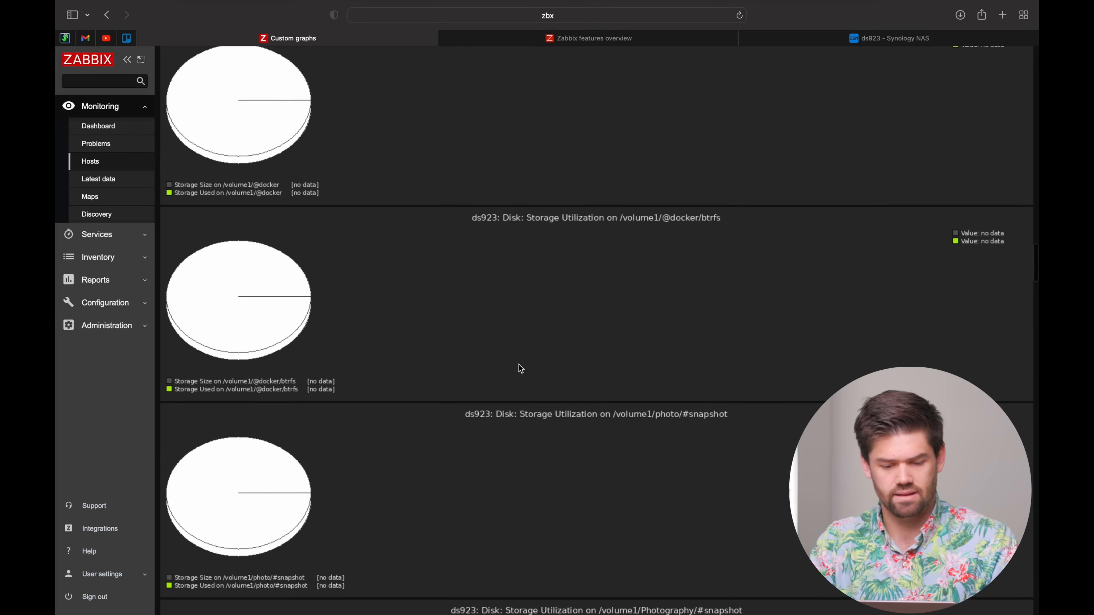
scroll(521, 368, left, 5)
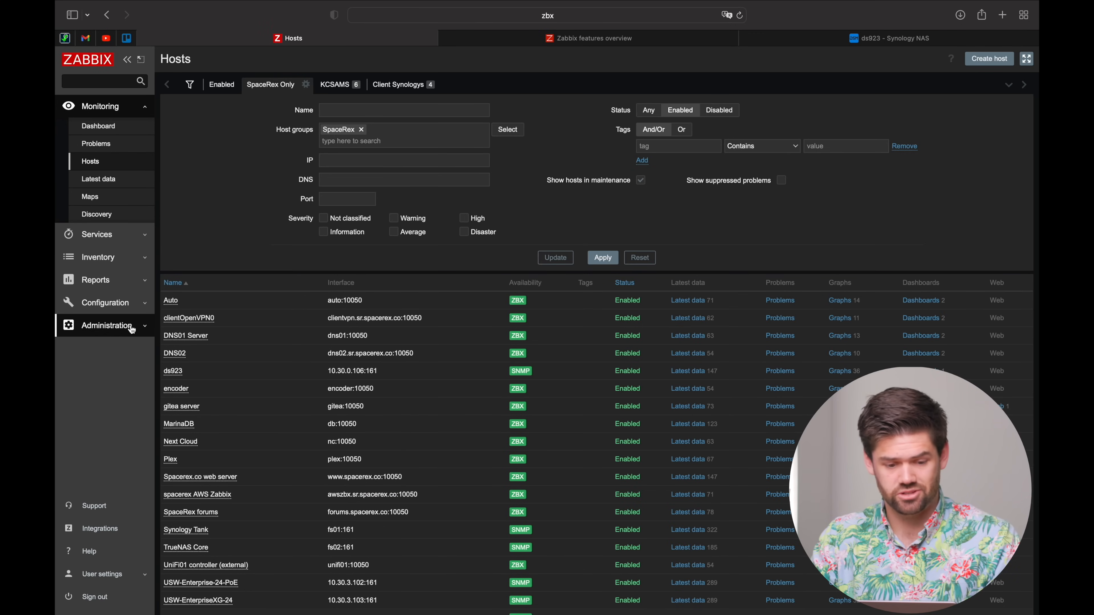
- Open the discovery rules of ds923 in the host configuration and execute all of them immediately
click(124, 303)
click(90, 270)
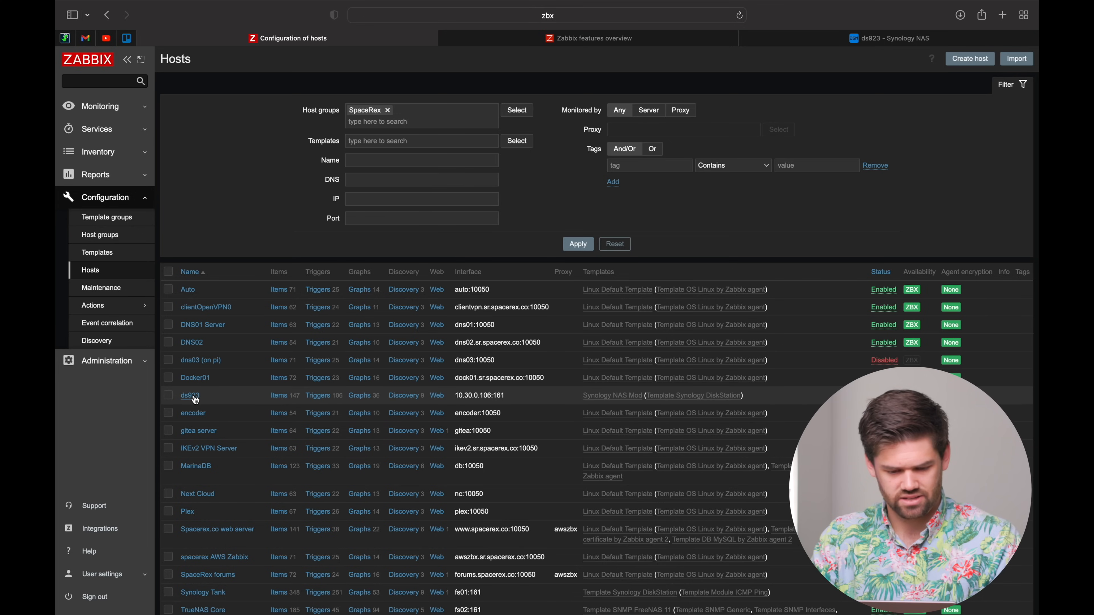
click(405, 397)
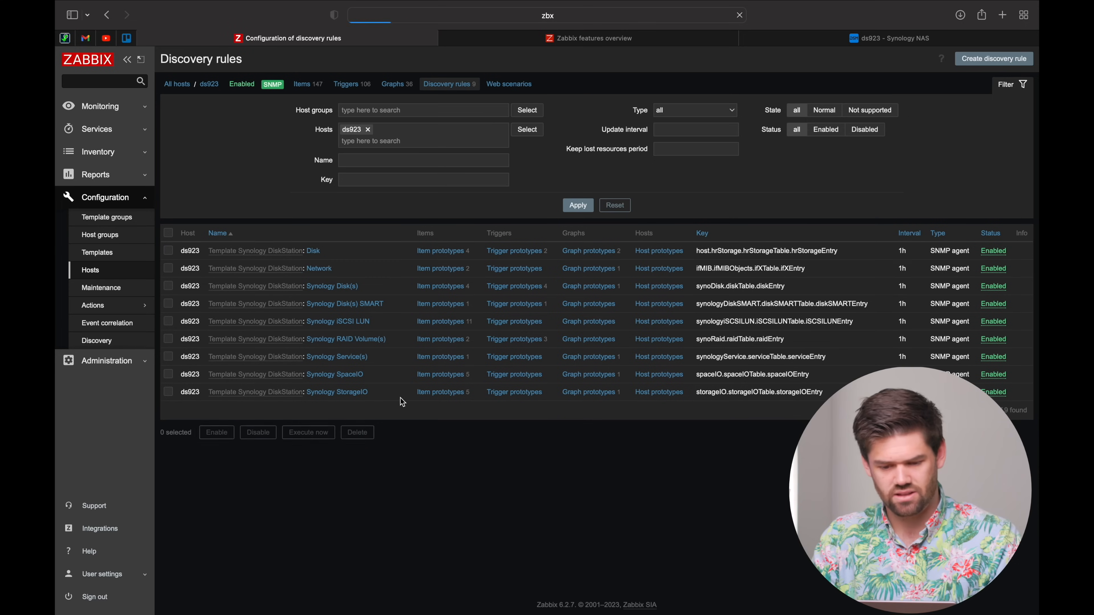
click(169, 235)
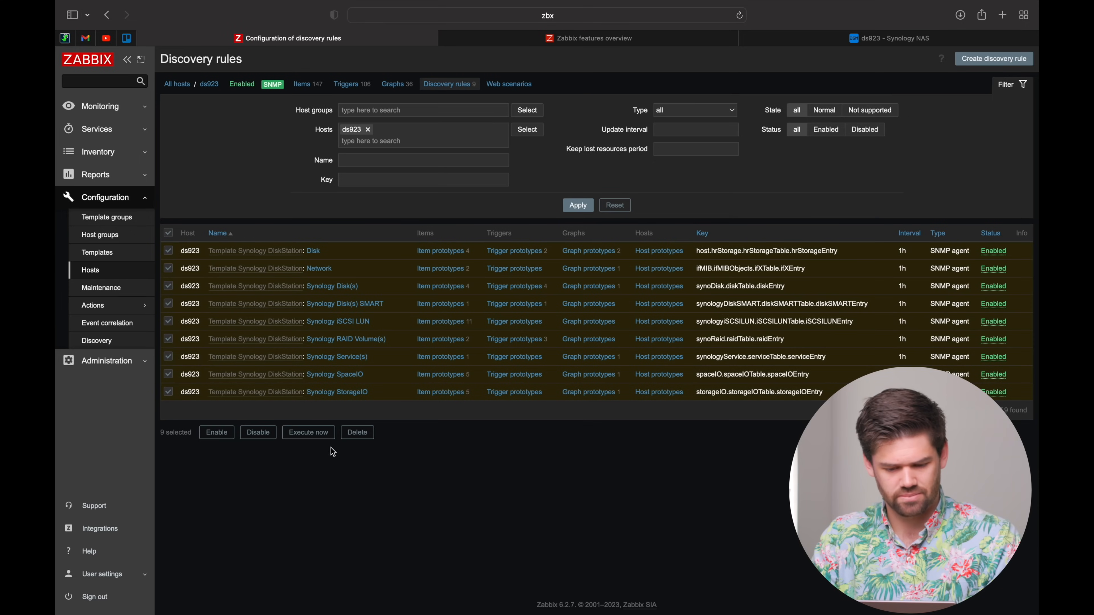
click(321, 435)
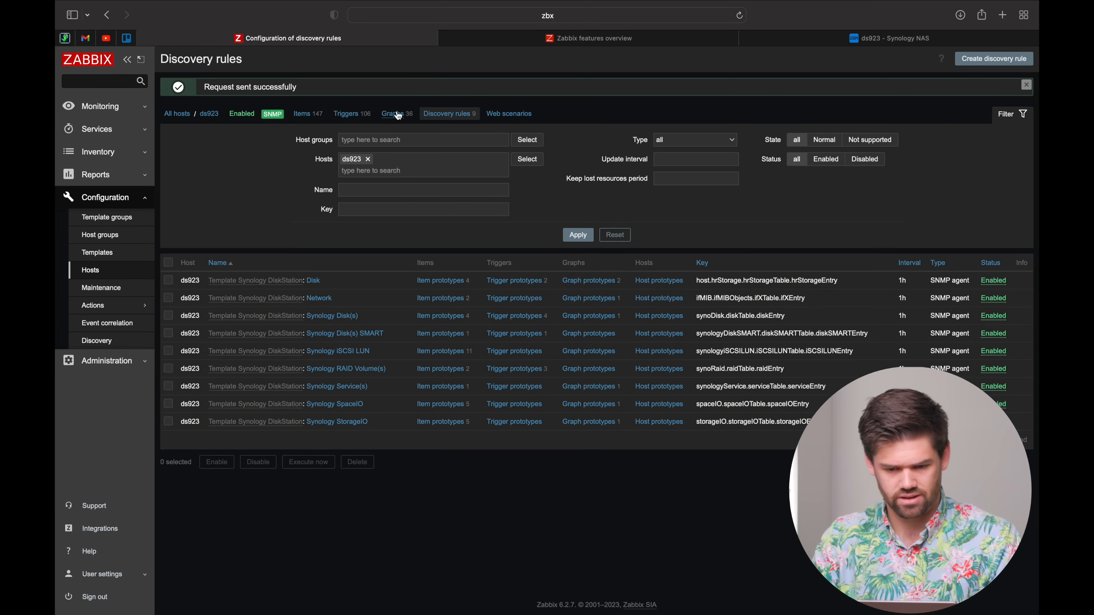
- View the disk info dashboard of ds923 from the monitored hosts and go back to the list
click(100, 106)
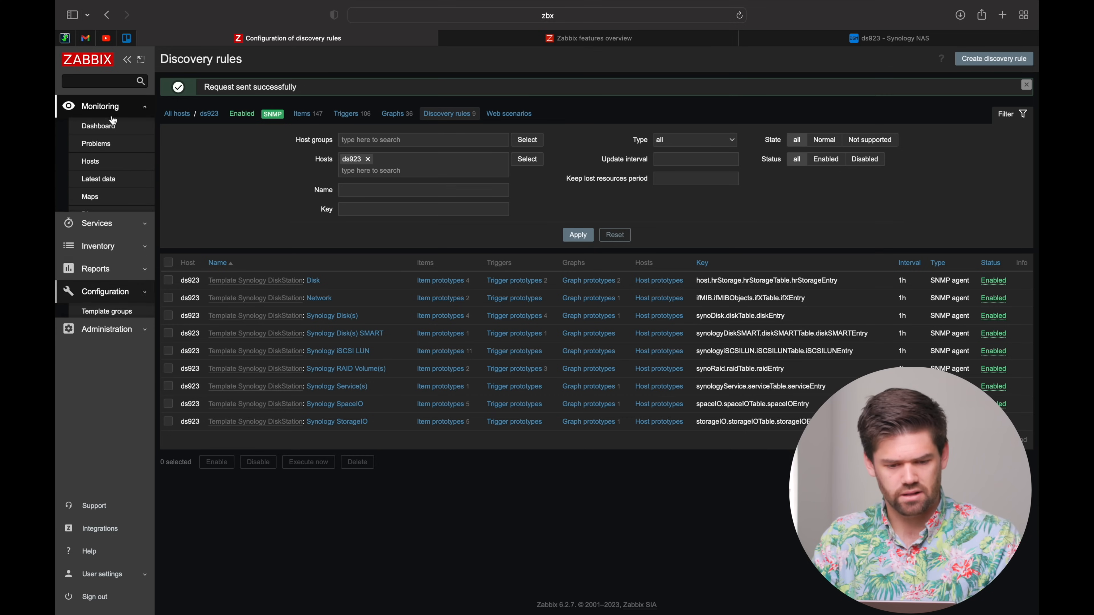
click(90, 161)
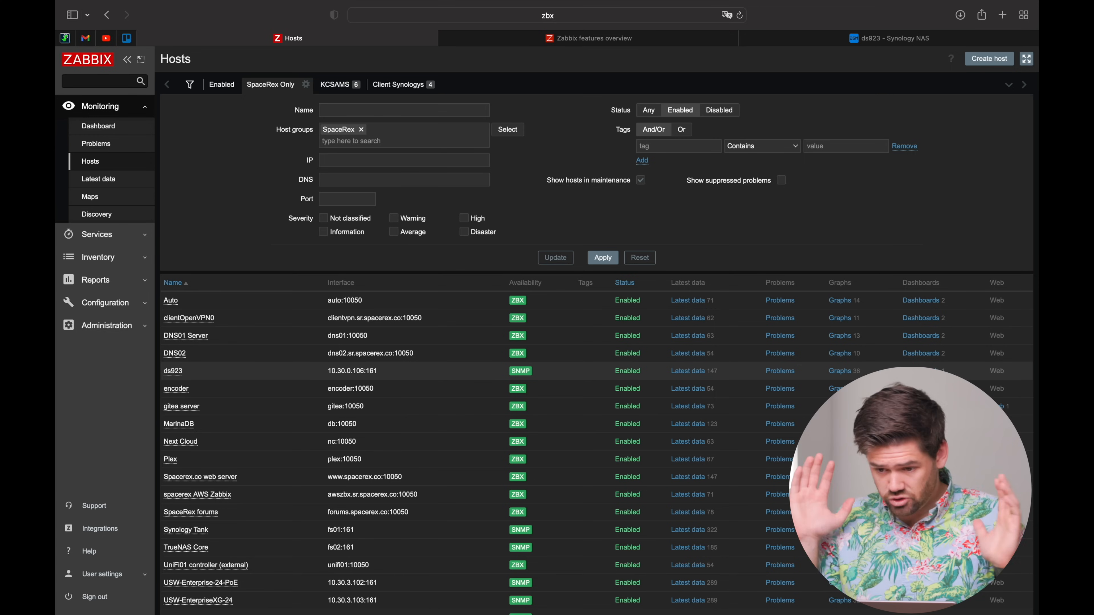
click(921, 370)
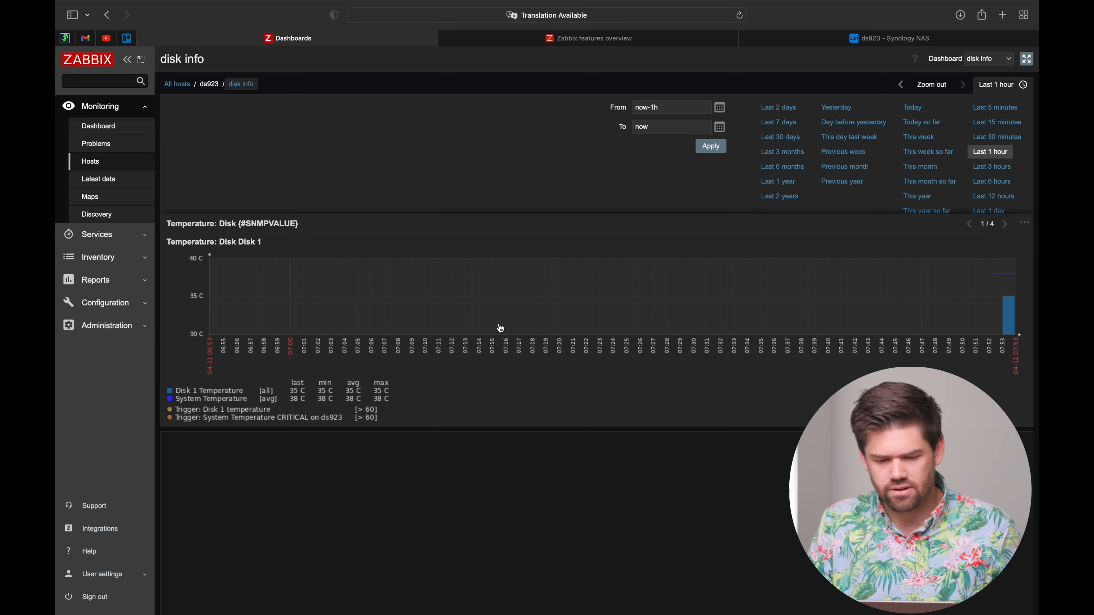
scroll(796, 348, left, 5)
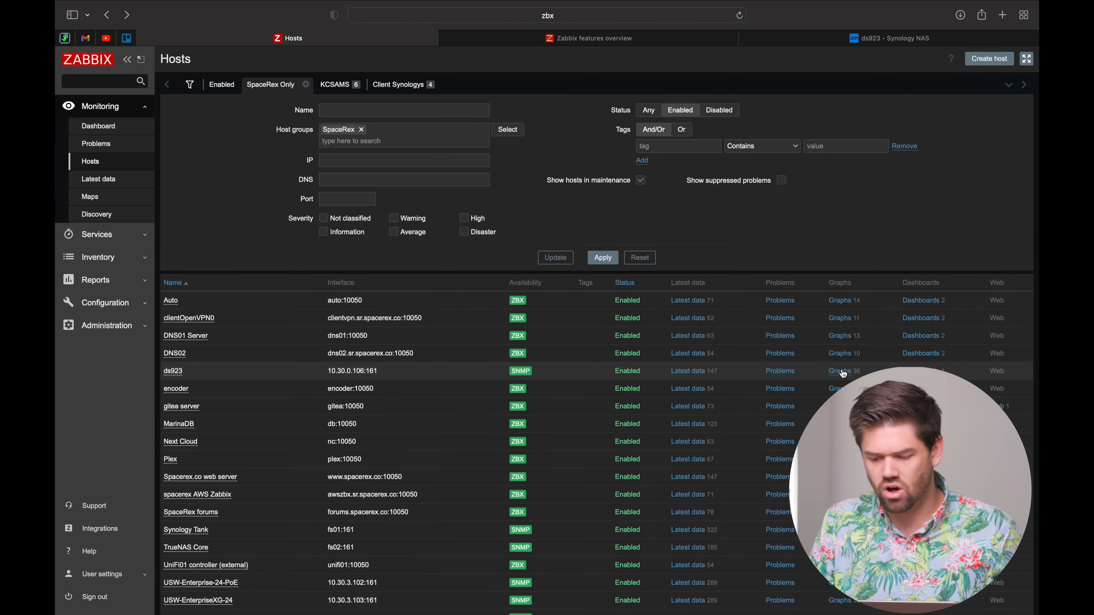
- Open the graphs of ds923, set the time range to the last 5 minutes, and examine the CPU and storage graphs
click(839, 370)
scroll(564, 341, down, 15)
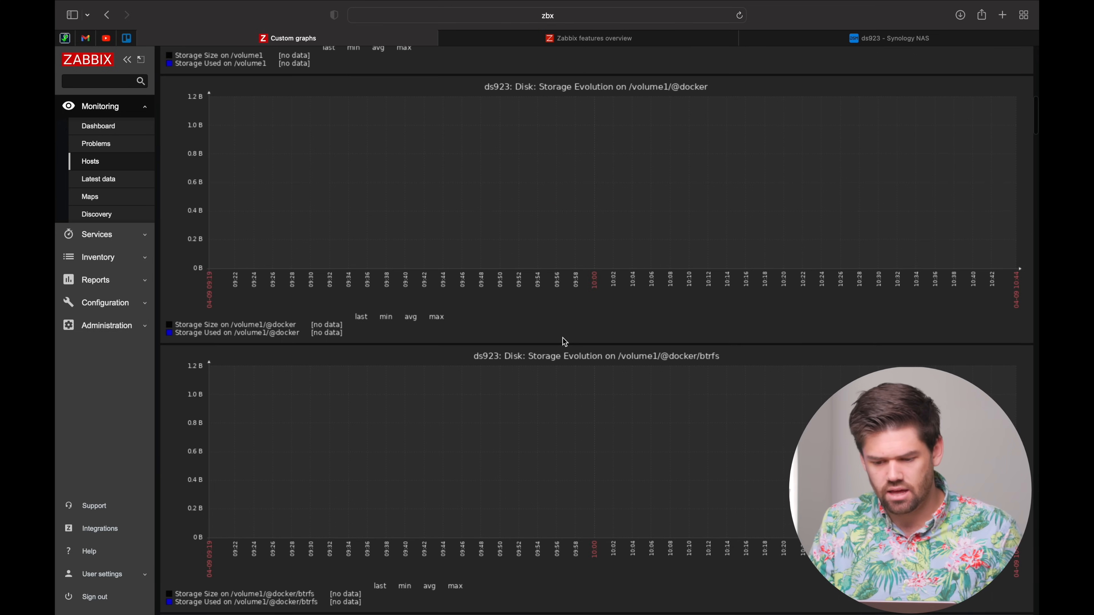
scroll(564, 341, up, 15)
click(994, 108)
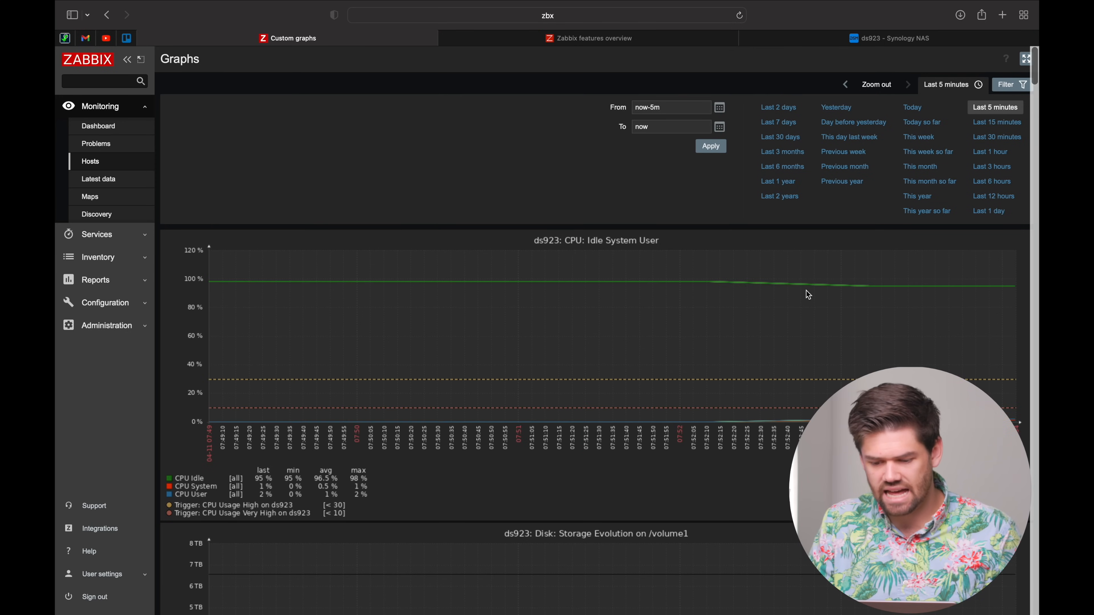
scroll(808, 295, down, 5)
scroll(808, 294, down, 3)
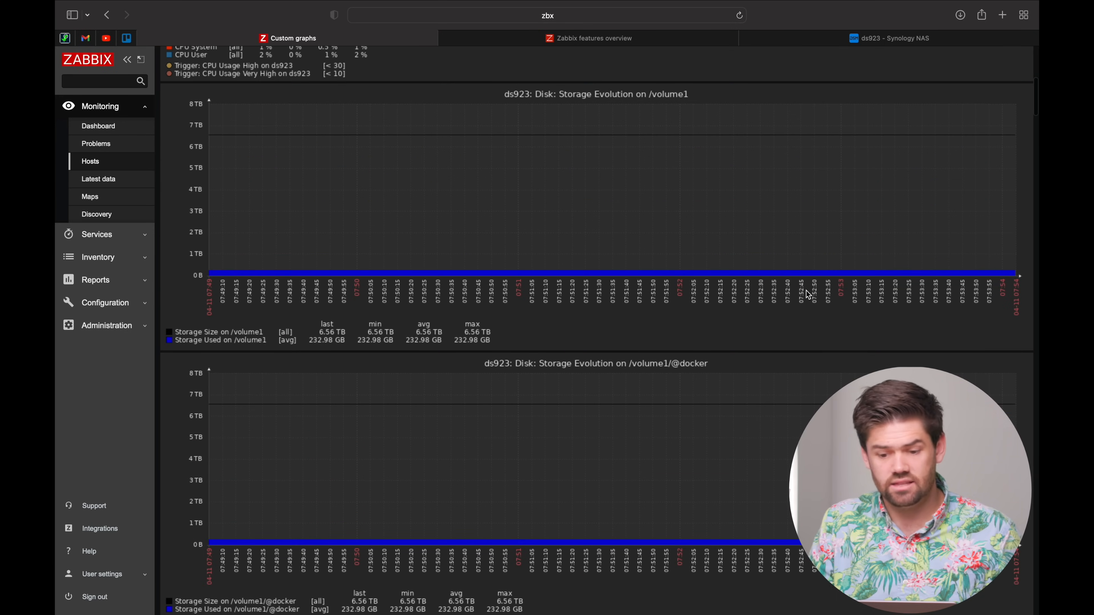
- Examine the remaining ds923 graphs covering storage evolution, storage utilization, memory and network interface traffic
scroll(808, 295, down, 14)
scroll(806, 290, down, 15)
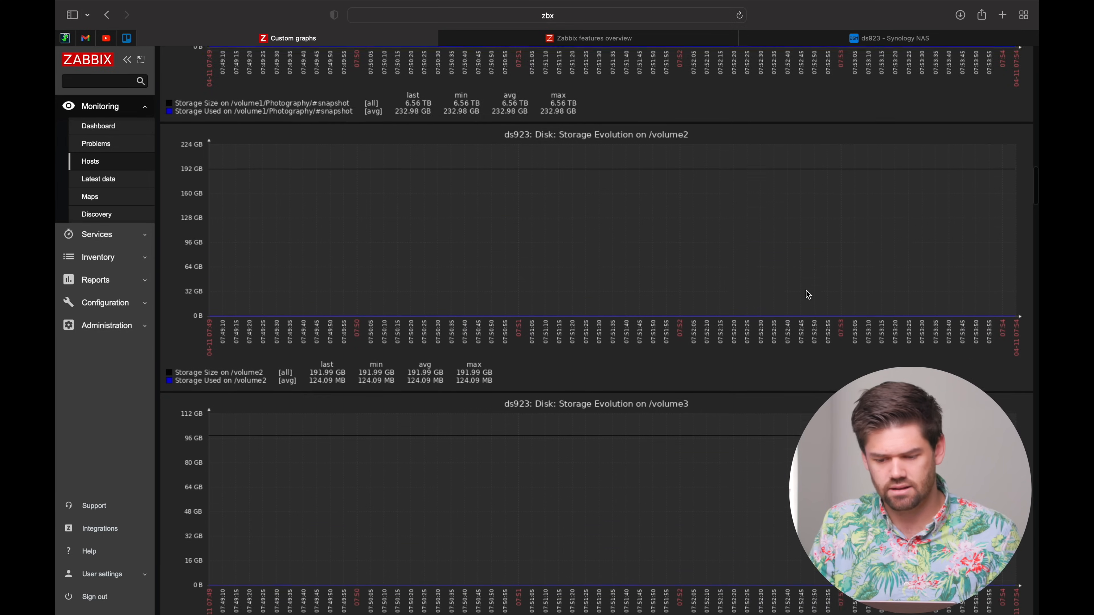
scroll(807, 295, down, 20)
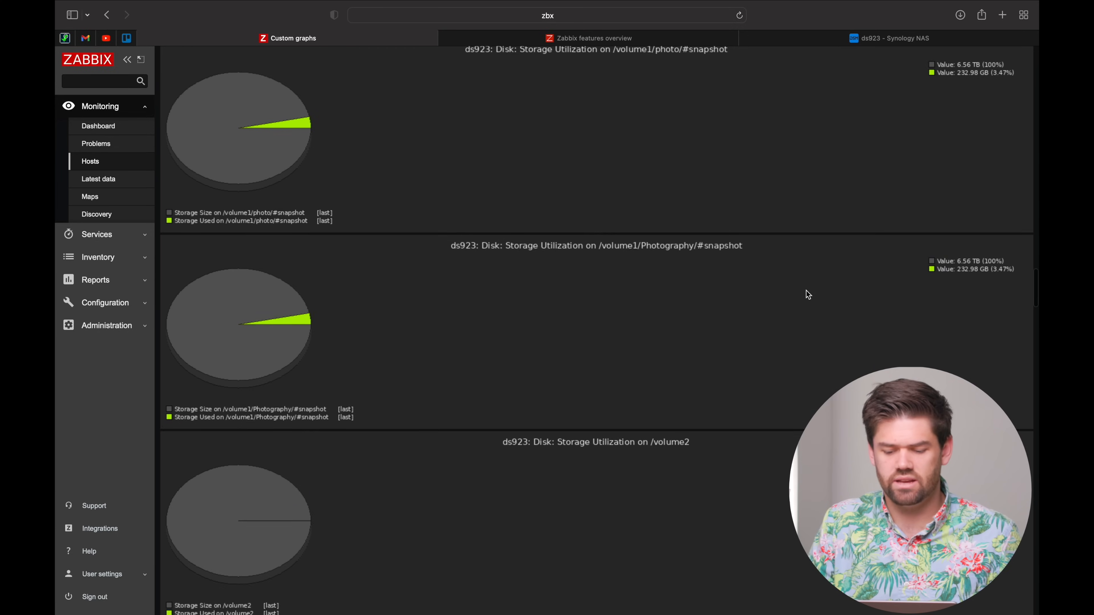
scroll(806, 295, up, 5)
scroll(807, 295, down, 20)
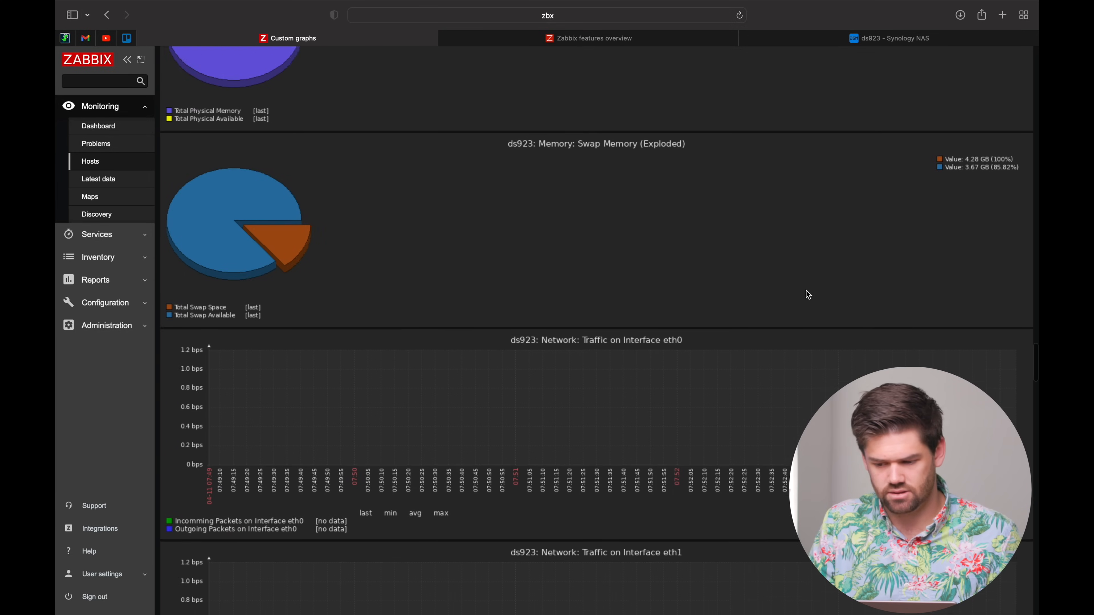
scroll(807, 294, down, 20)
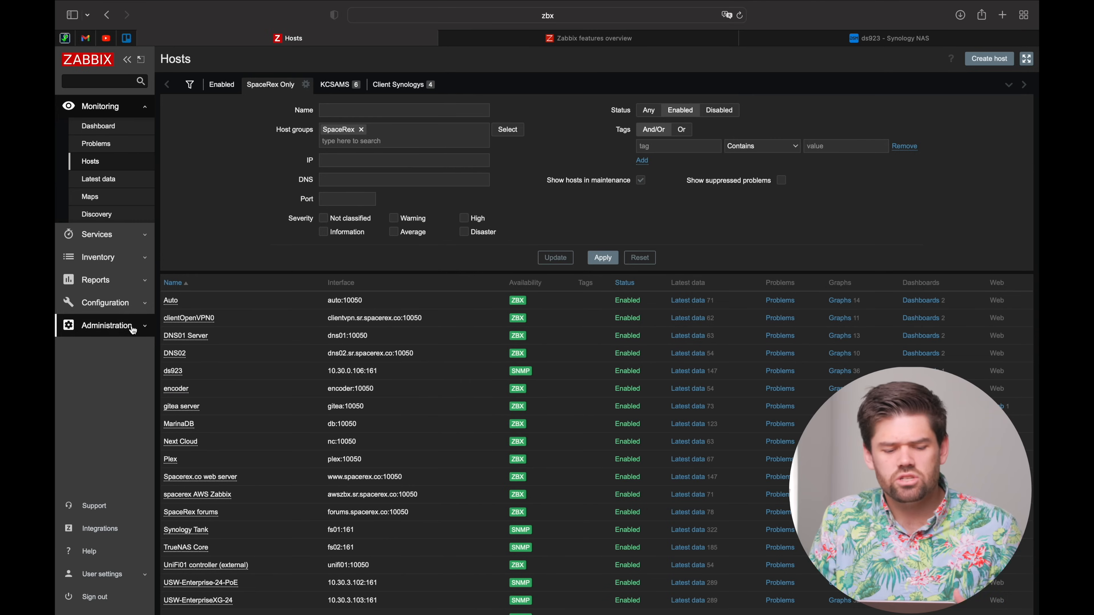
- Open the triggers of ds923 in the host configuration and review the whole list with severities and expressions
click(105, 302)
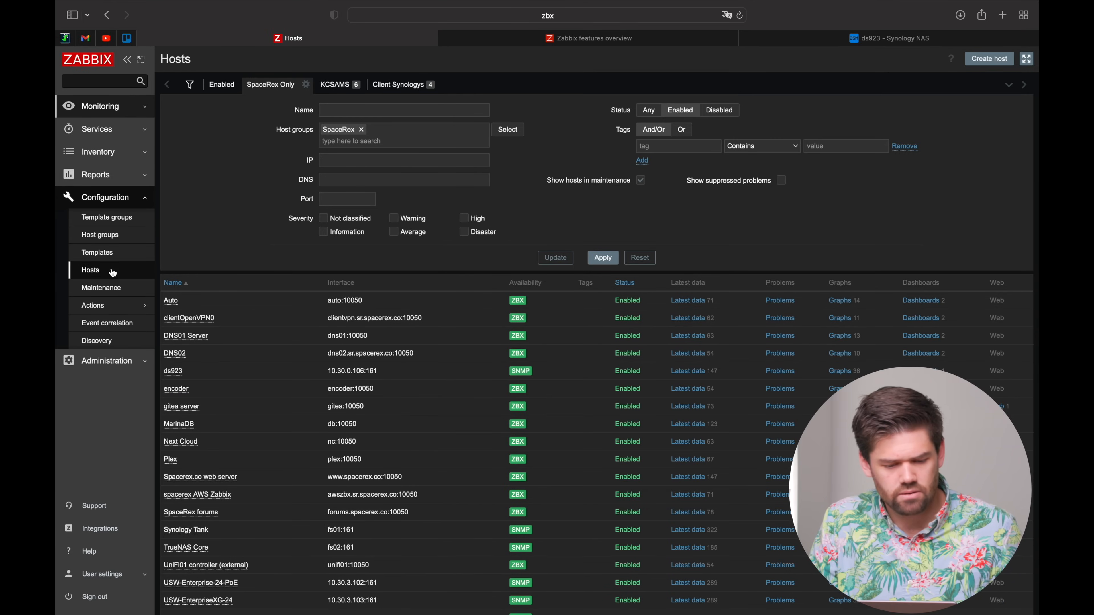
click(113, 272)
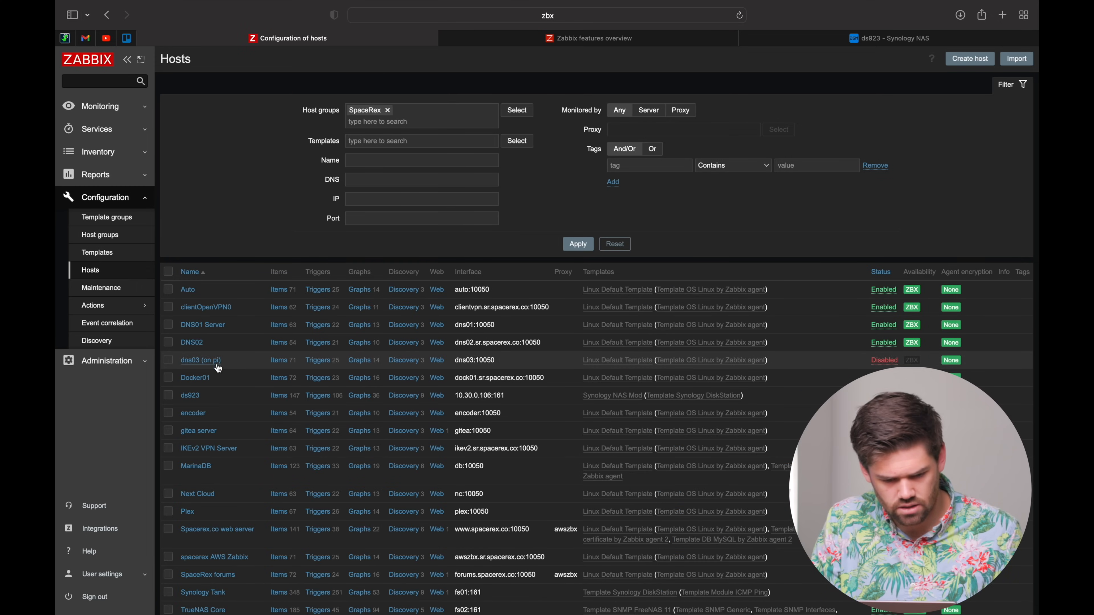
click(324, 399)
scroll(327, 392, down, 2)
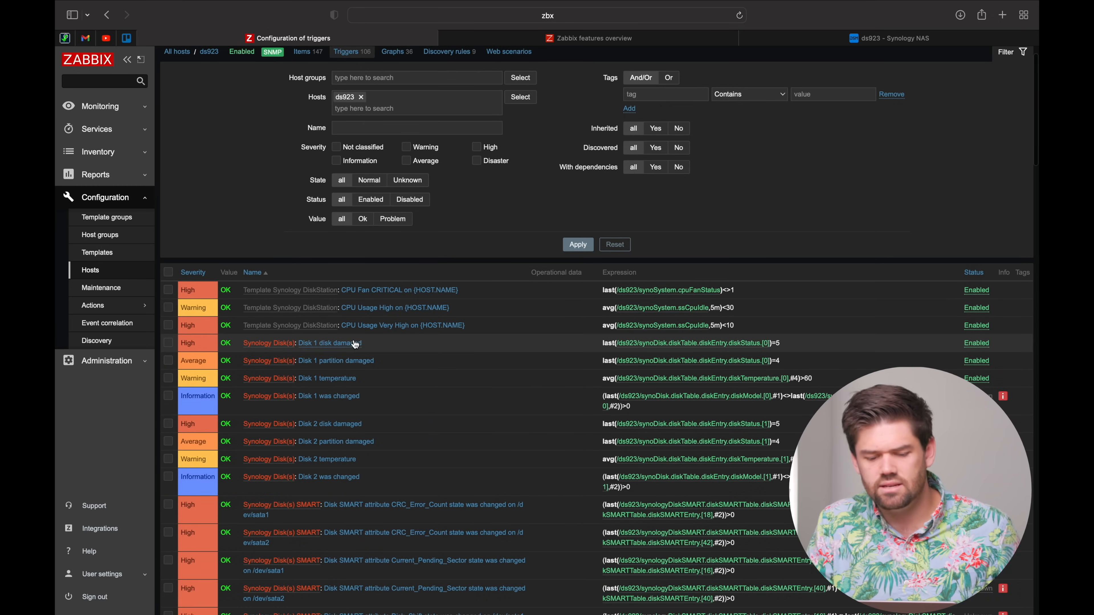
scroll(400, 346, down, 3)
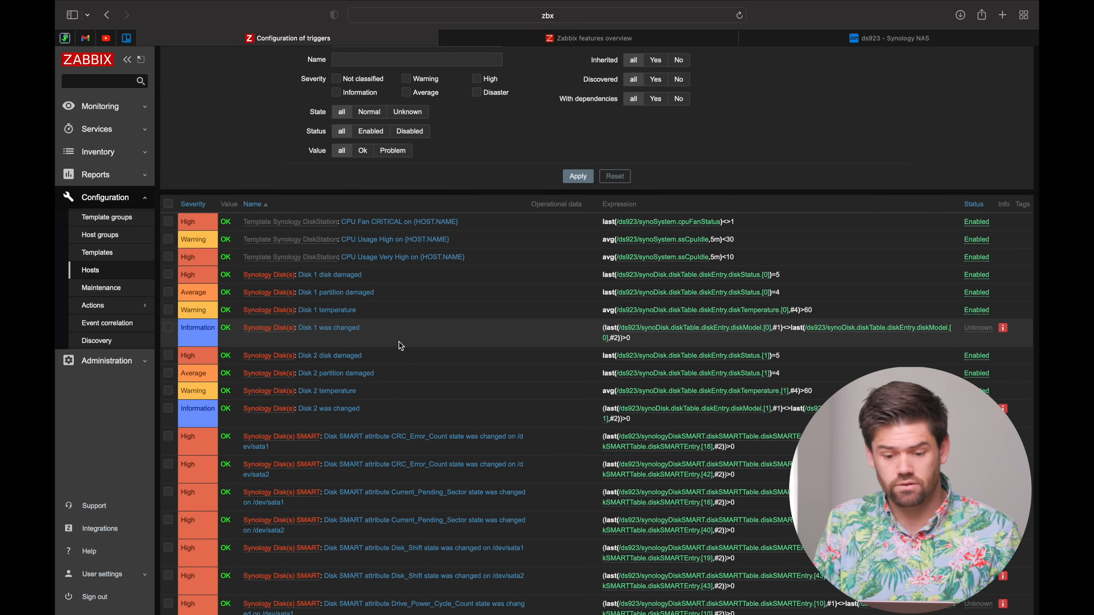
scroll(401, 346, down, 5)
scroll(501, 247, down, 3)
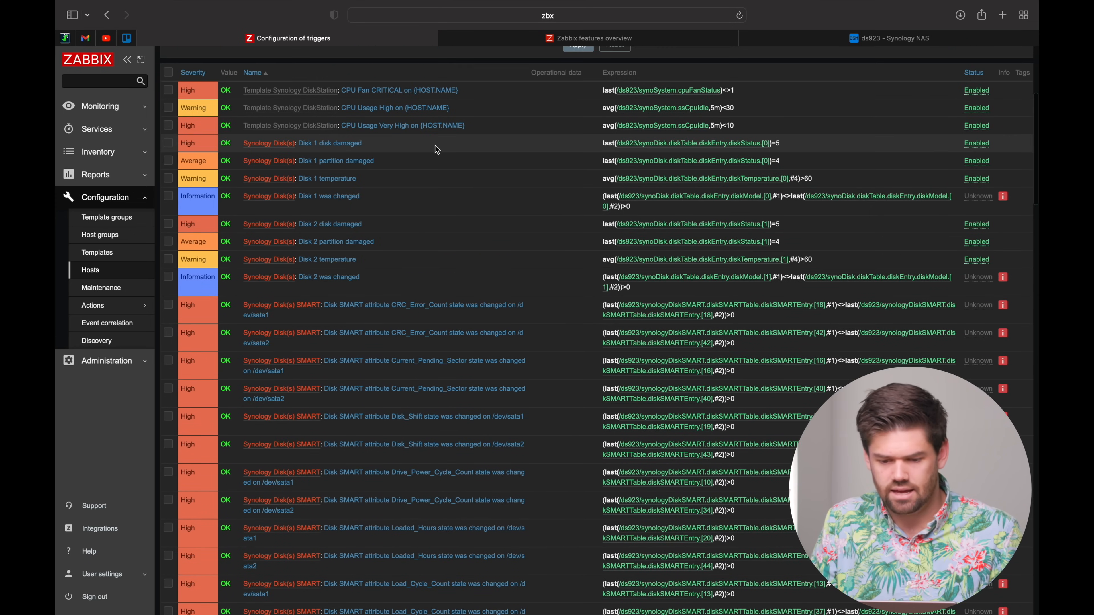
scroll(435, 147, down, 10)
scroll(435, 149, down, 10)
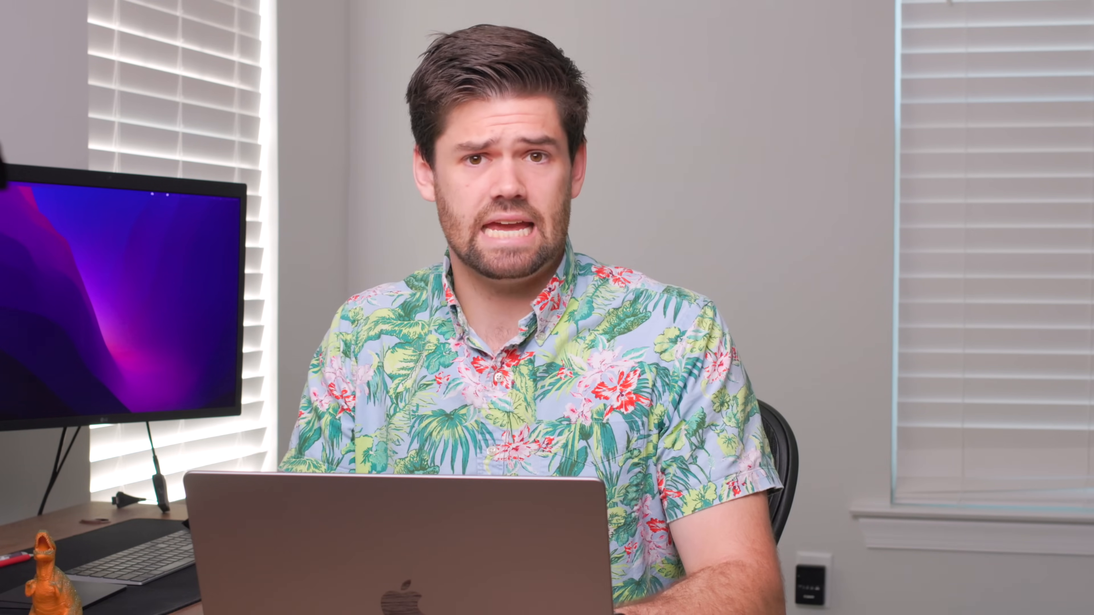
- Open the macOS Terminal and enlarge its text
key(super+space)
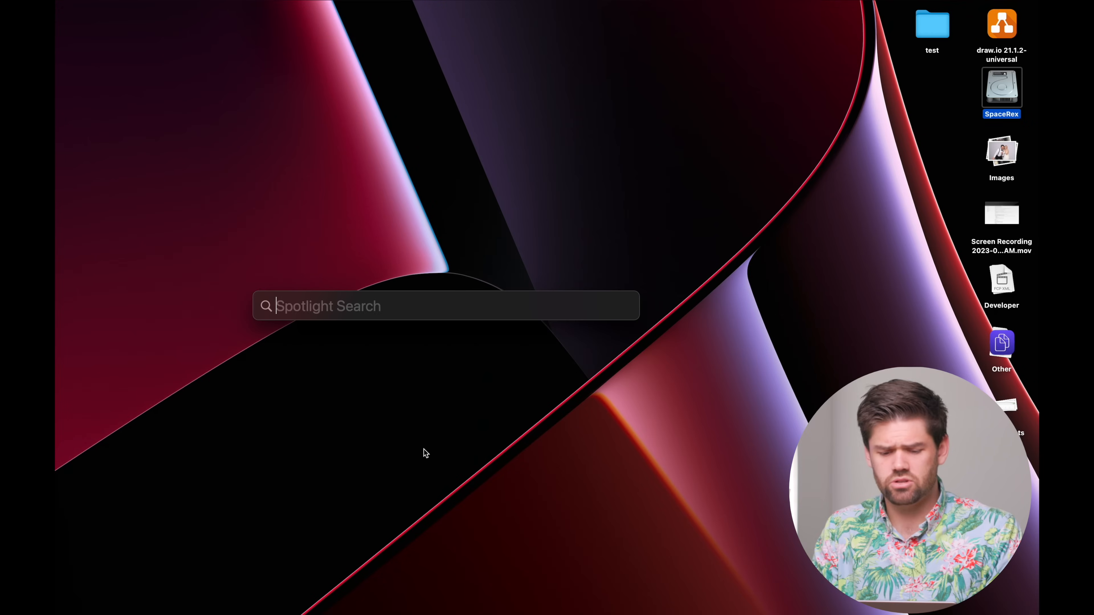
text(te)
key(Return)
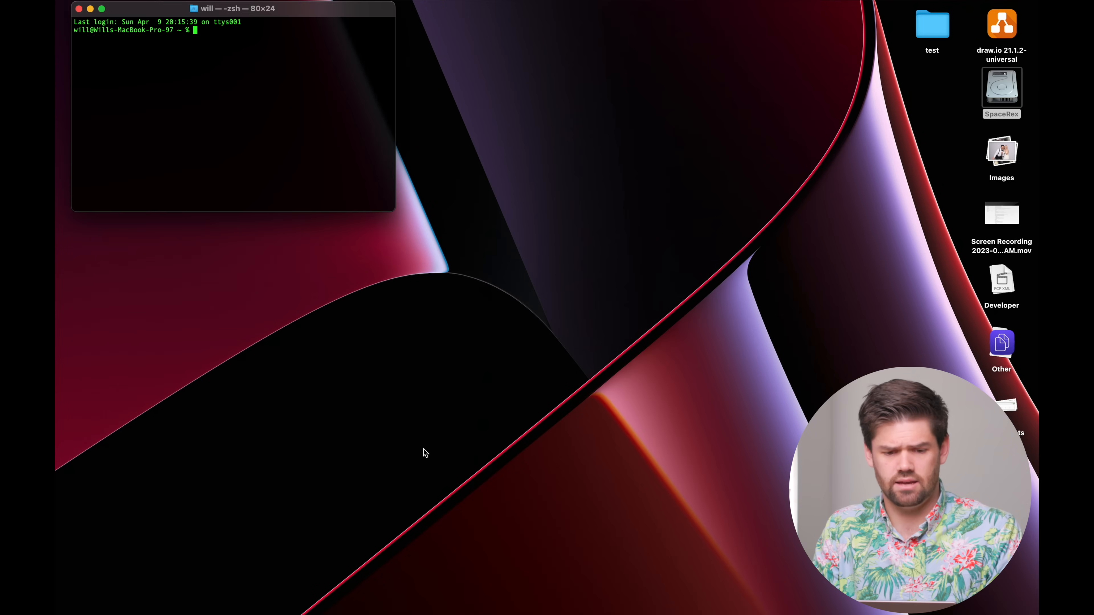
key(super+plus)
key(super+plus)
key(super+plus)
key(super+plus)
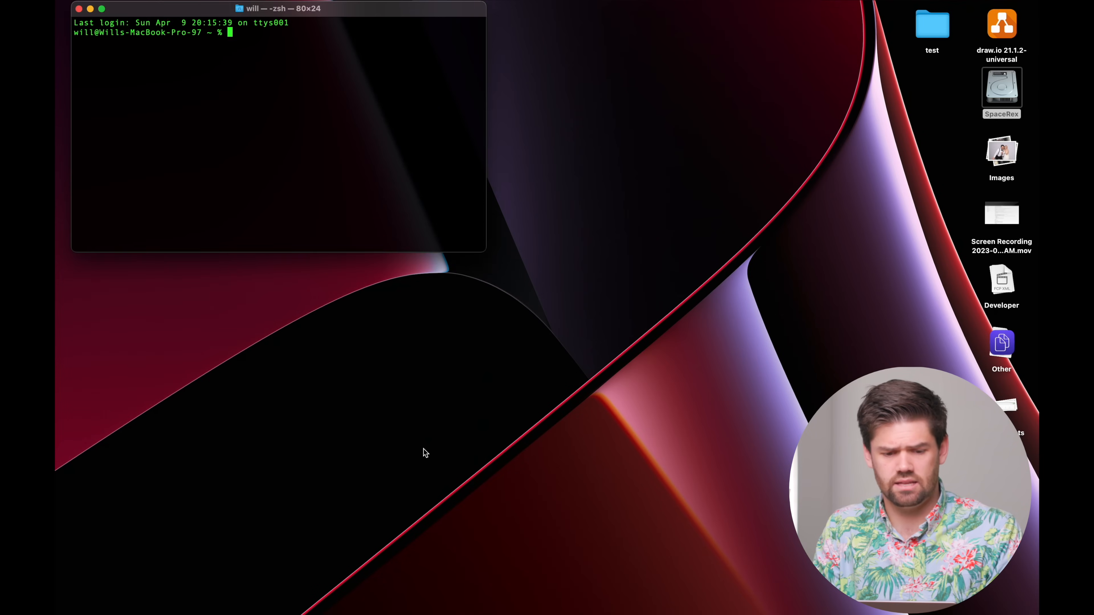
text(ssh ubuntu@demo.spacerex.co)
key(Return)
text(yes)
key(Return)
key(super+plus)
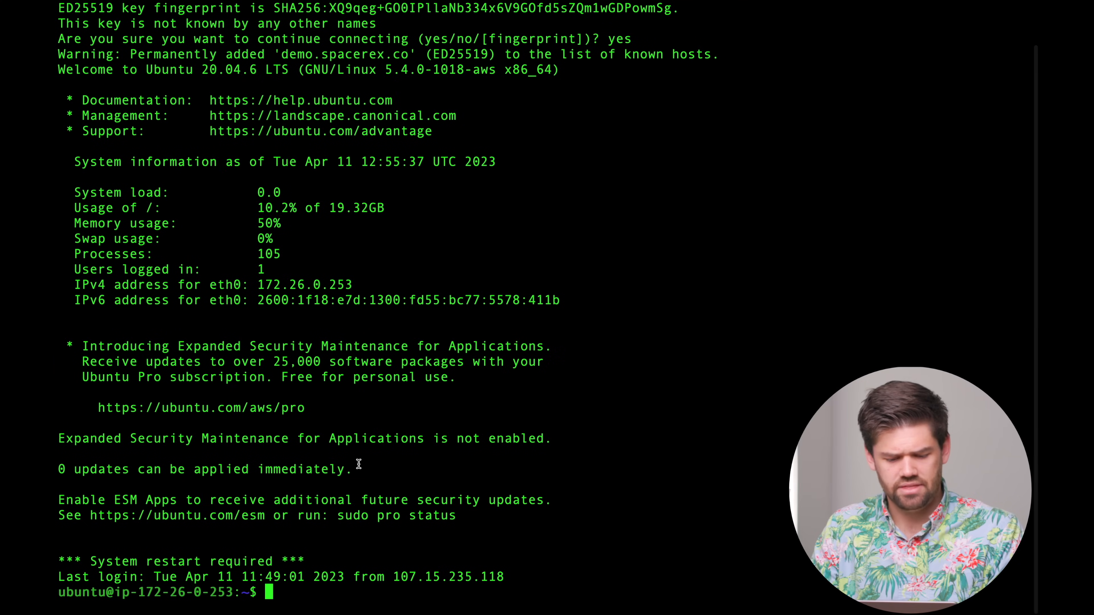
key(XF86MonBrightnessUp)
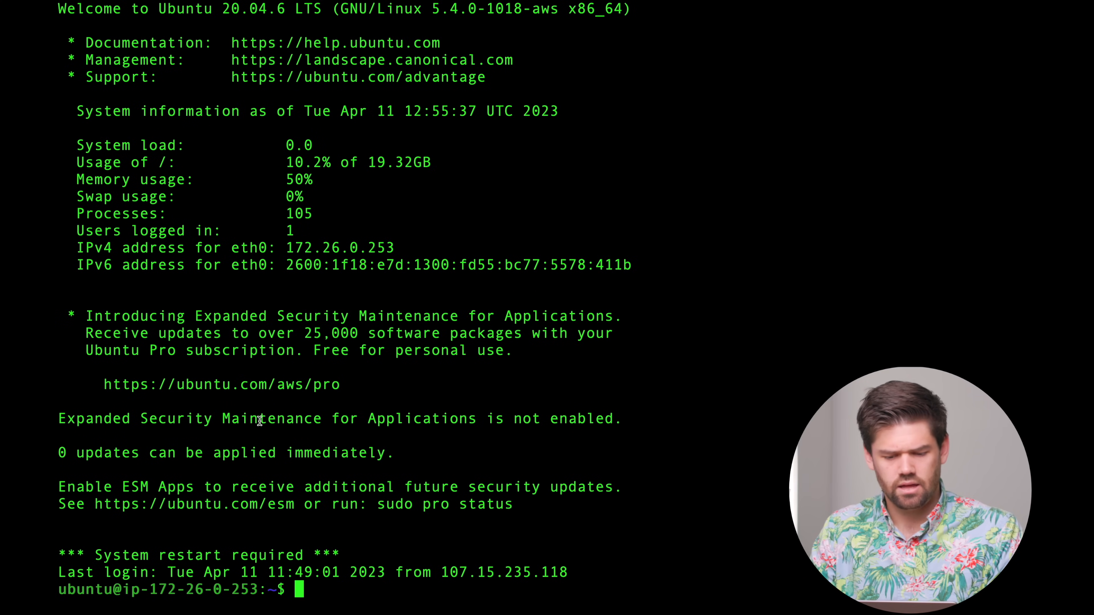
- Check the Ubuntu release number in the server's login banner
scroll(236, 321, up, 3)
drag(223, 128, 290, 131)
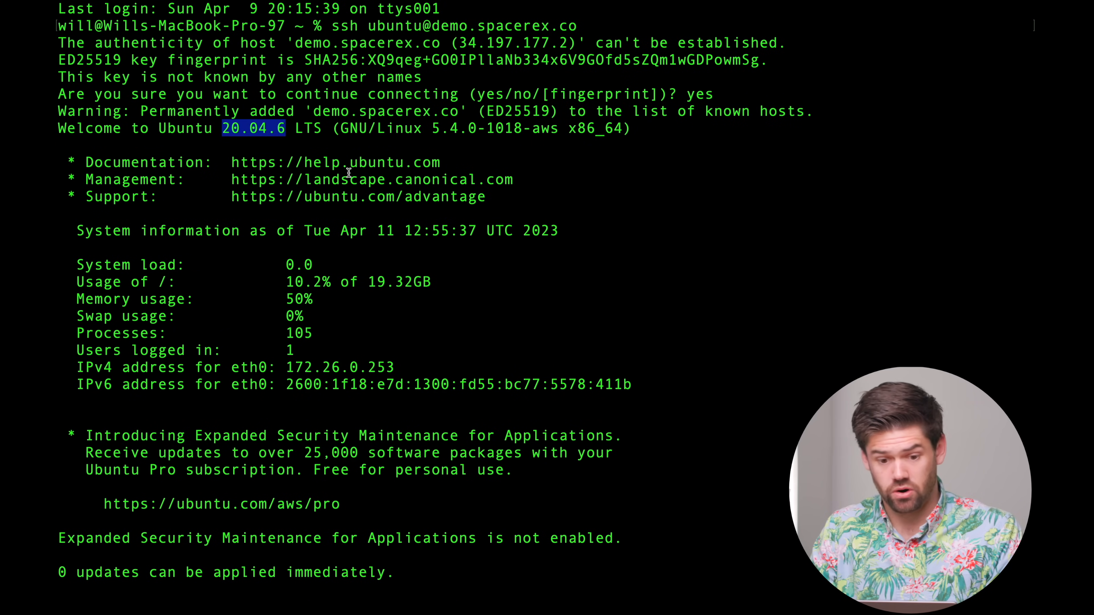
scroll(349, 172, down, 3)
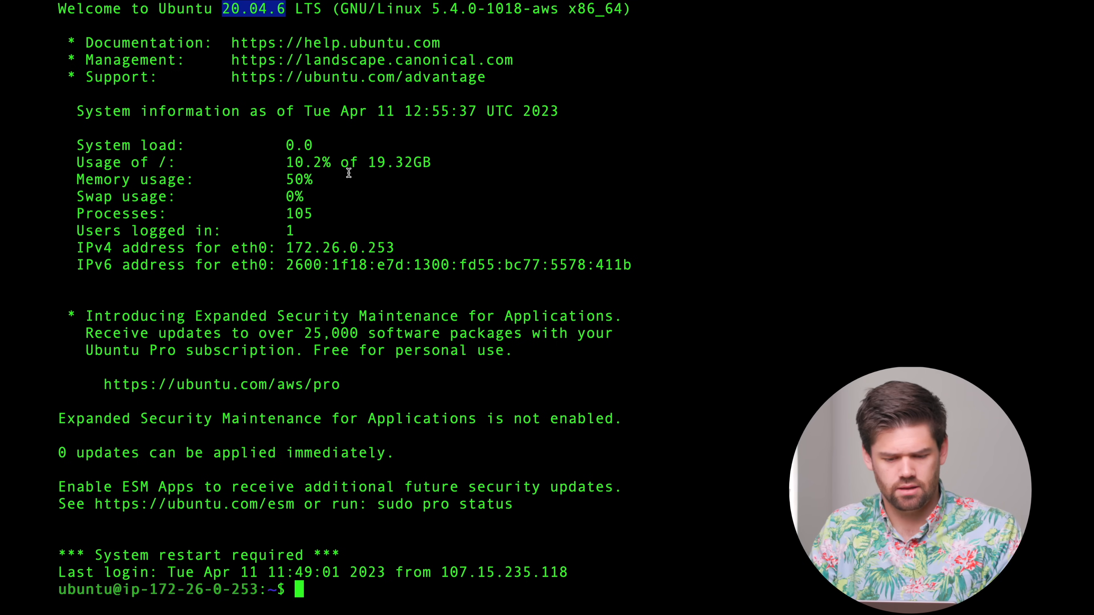
- Switch to the browser and open the zabbix.com download page in a new tab at the platform selection
key(ctrl+Right)
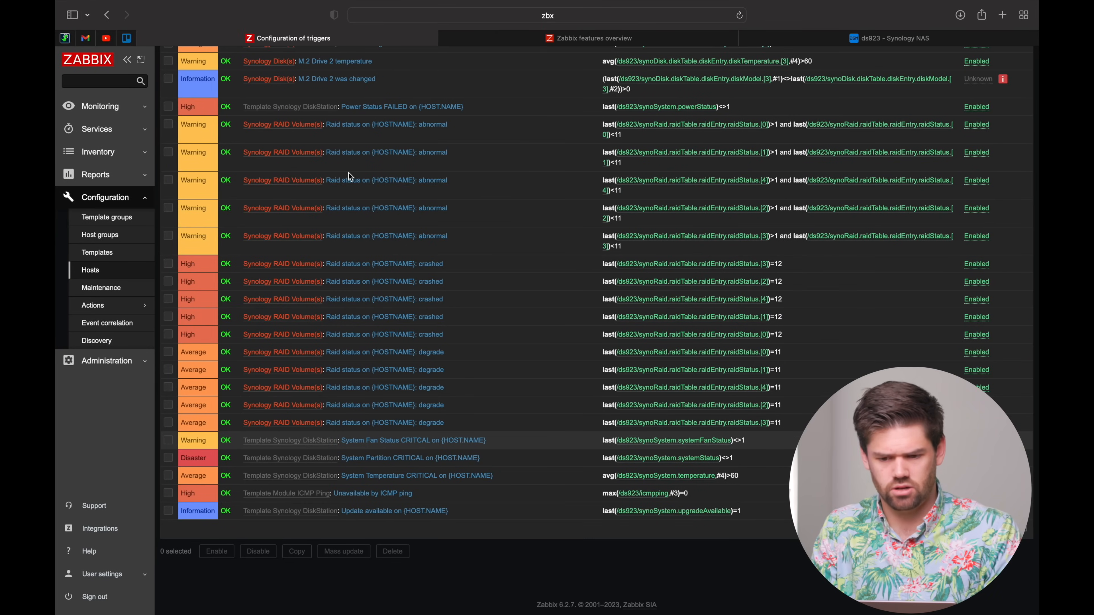
key(super+t)
text(zab)
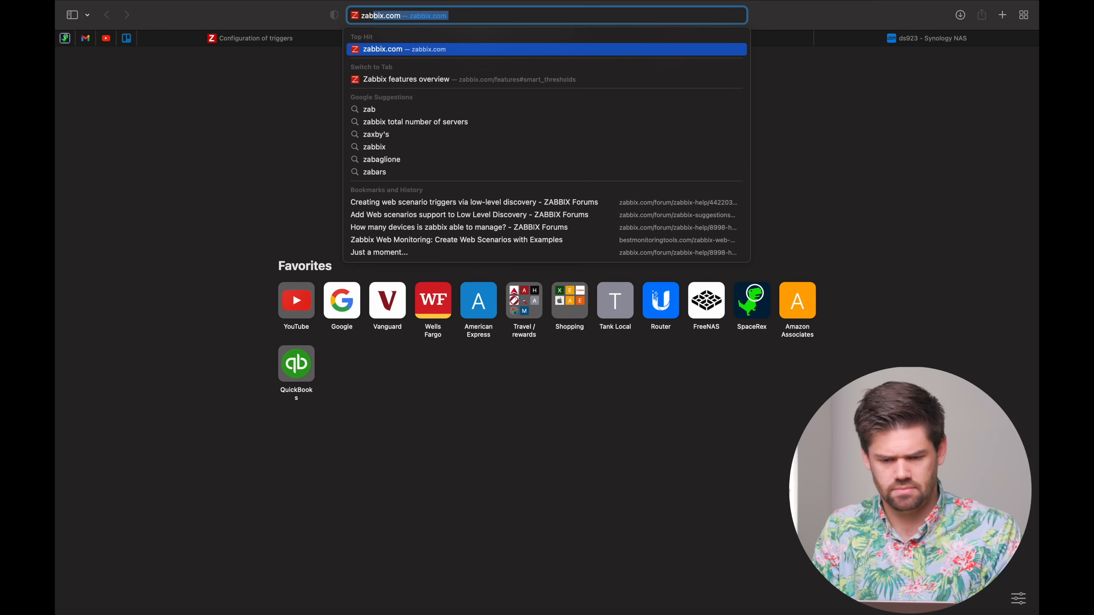
key(Return)
click(874, 84)
scroll(495, 267, down, 4)
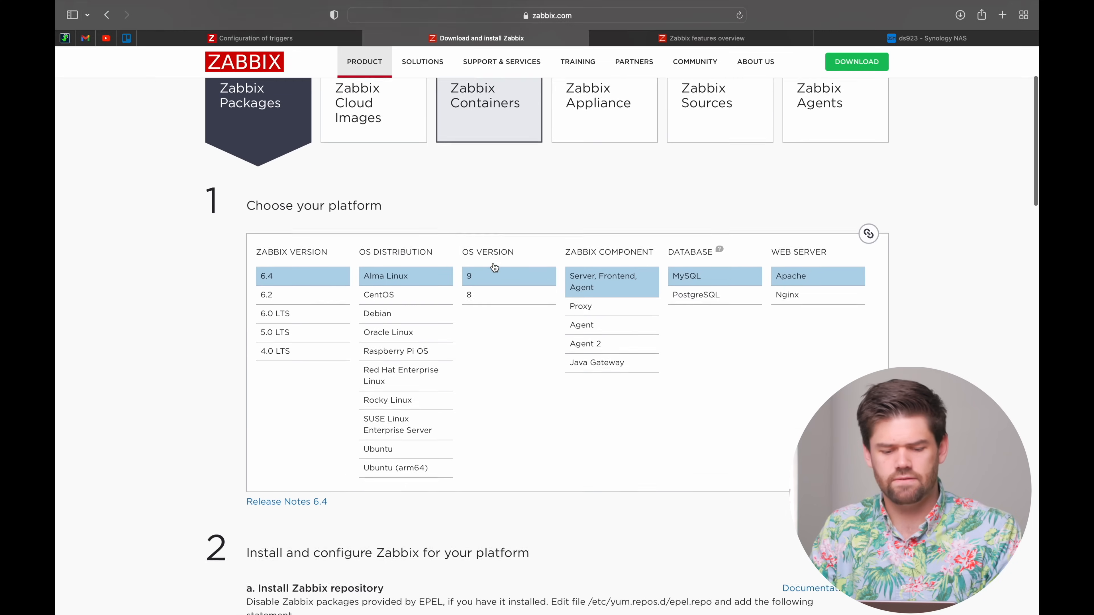
scroll(494, 267, up, 2)
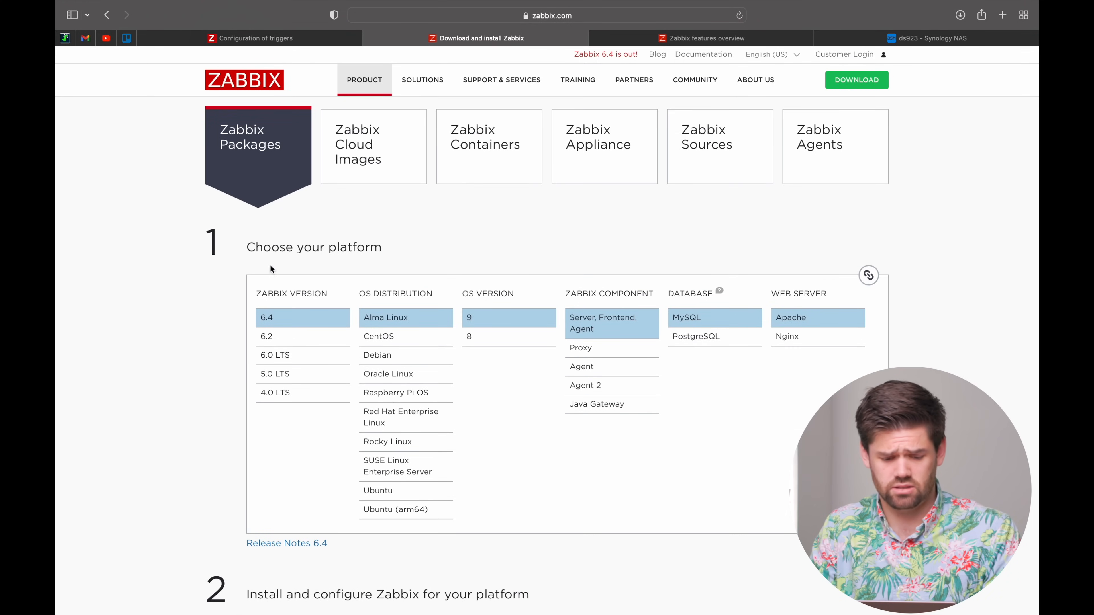
- Choose Zabbix version 6.2, OS distribution Ubuntu, OS version 20.04 (Focal) and component Agent as the platform
click(263, 343)
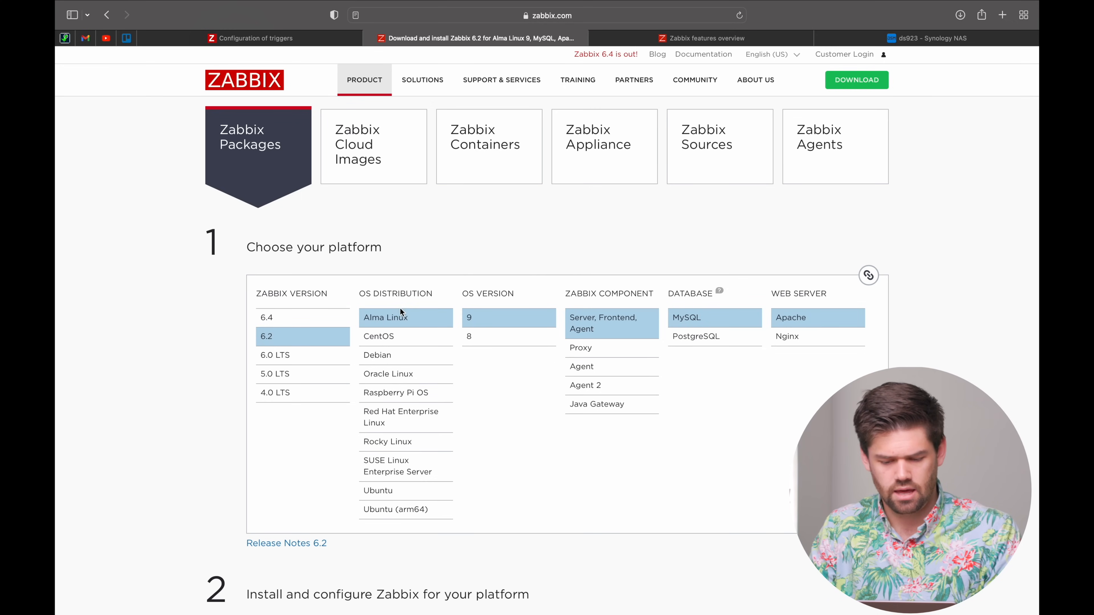
click(401, 489)
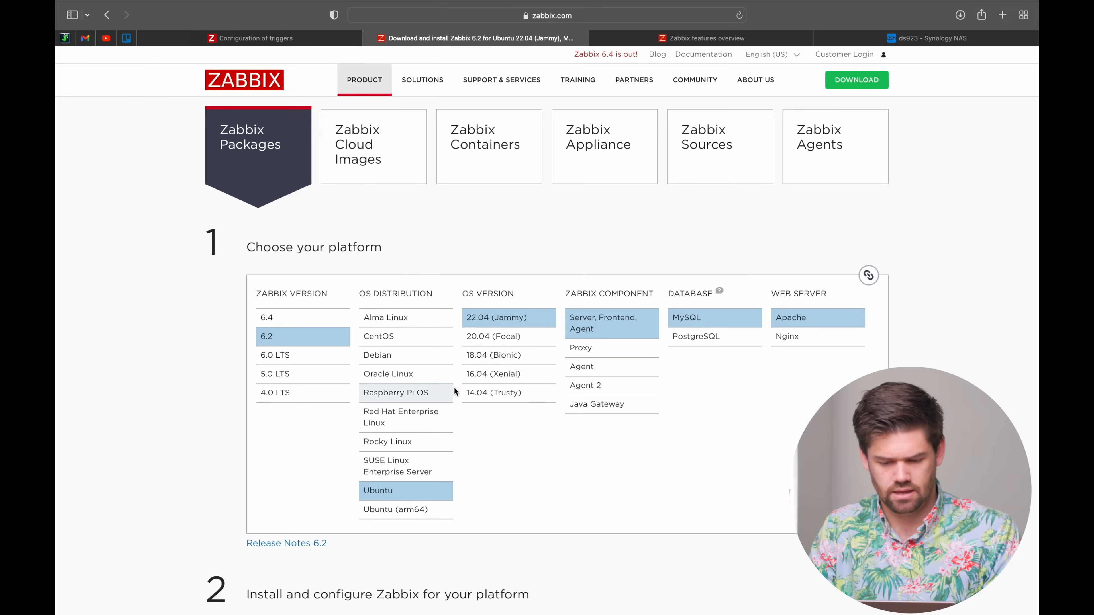
click(484, 337)
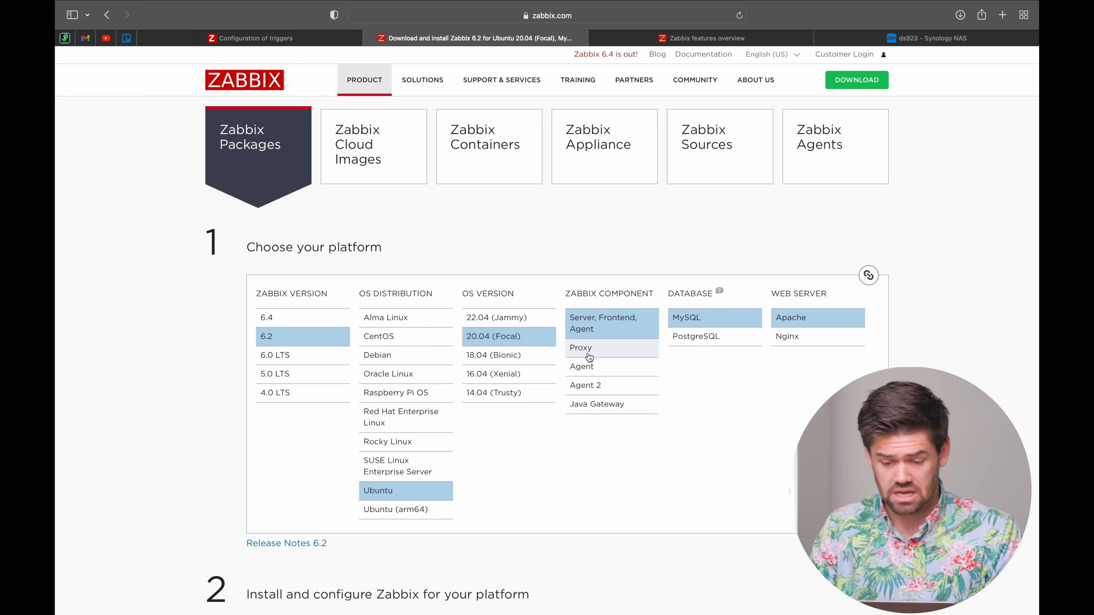
click(603, 373)
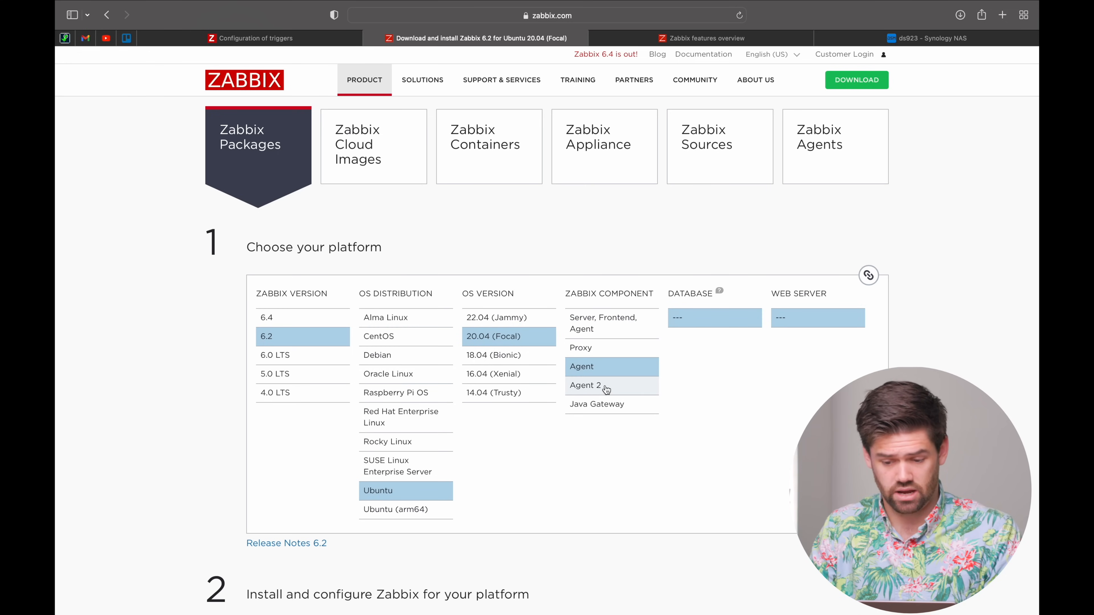
- Copy the wget command for zabbix-release_6.2-4+ubuntu20.04_all.deb from the install instructions and run it in the server's terminal session
scroll(619, 388, down, 5)
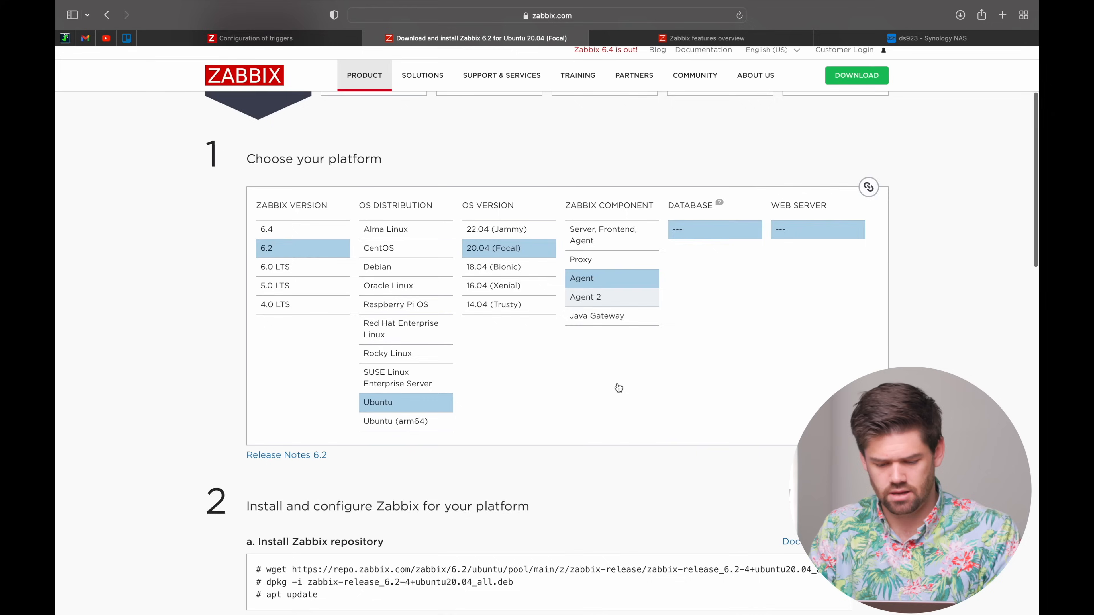
scroll(415, 432, down, 3)
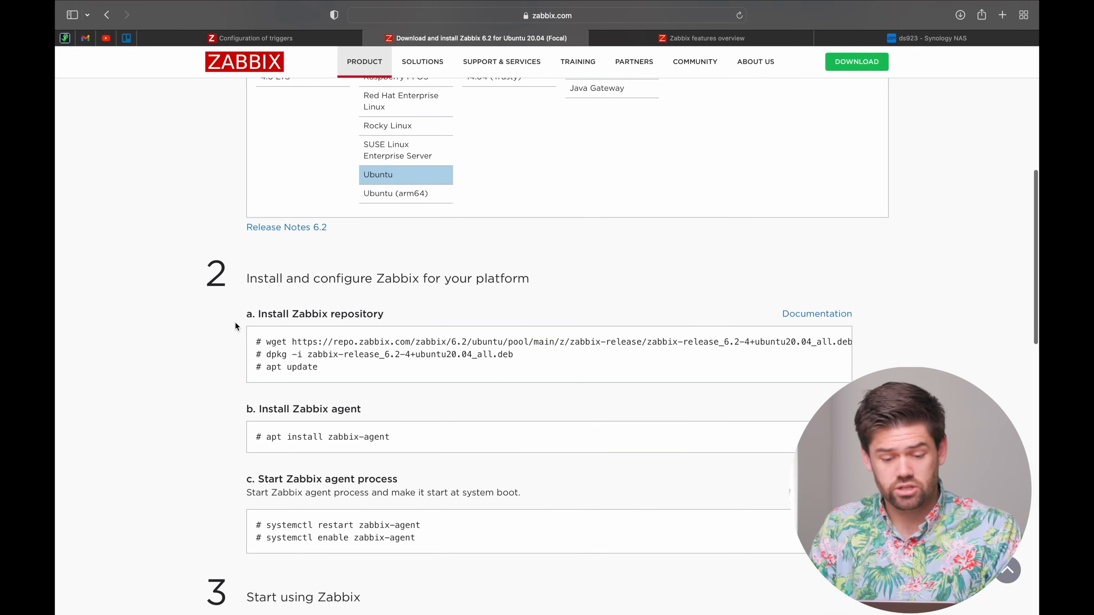
drag(268, 342, 864, 344)
key(super+c)
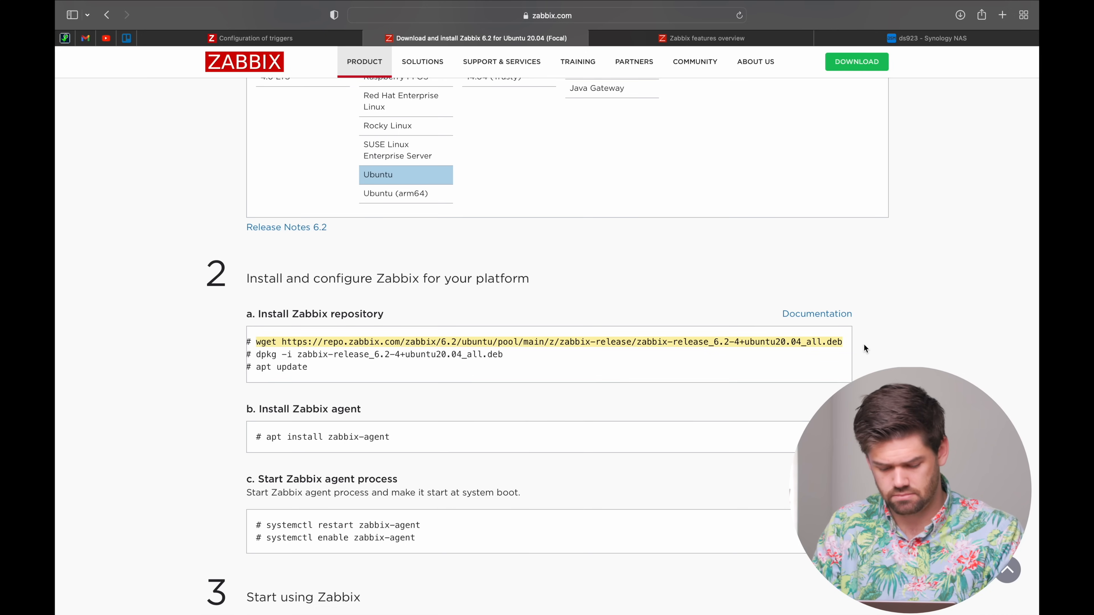
key(super+Tab)
key(super+v)
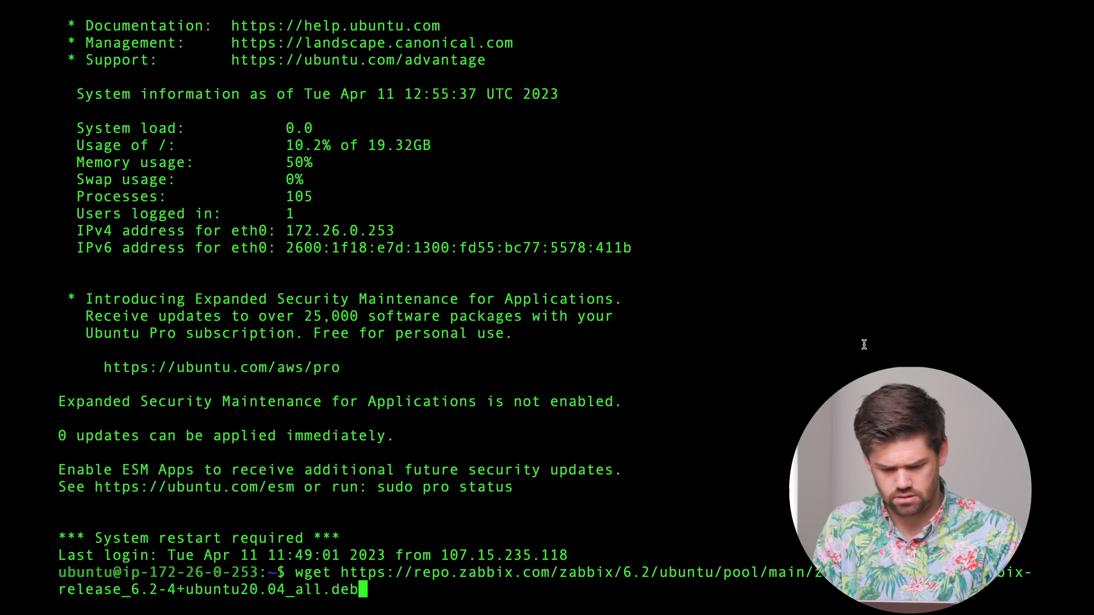
key(Return)
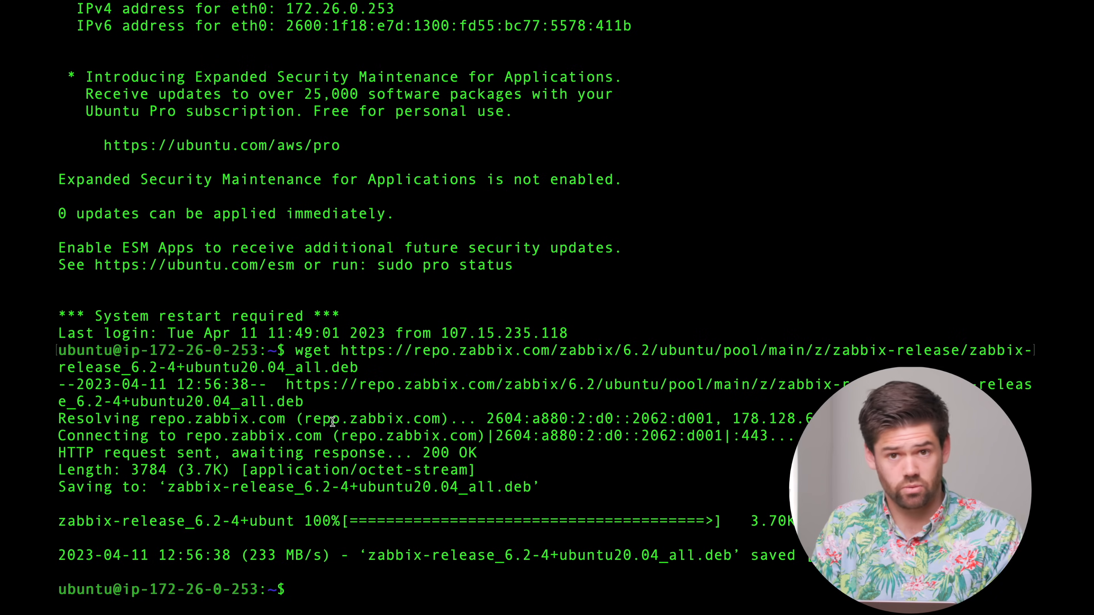
- Copy the dpkg -i zabbix-release_6.2-4+ubuntu20.04_all.deb command, run it with sudo on the server, and return to the install instructions
key(super+Tab)
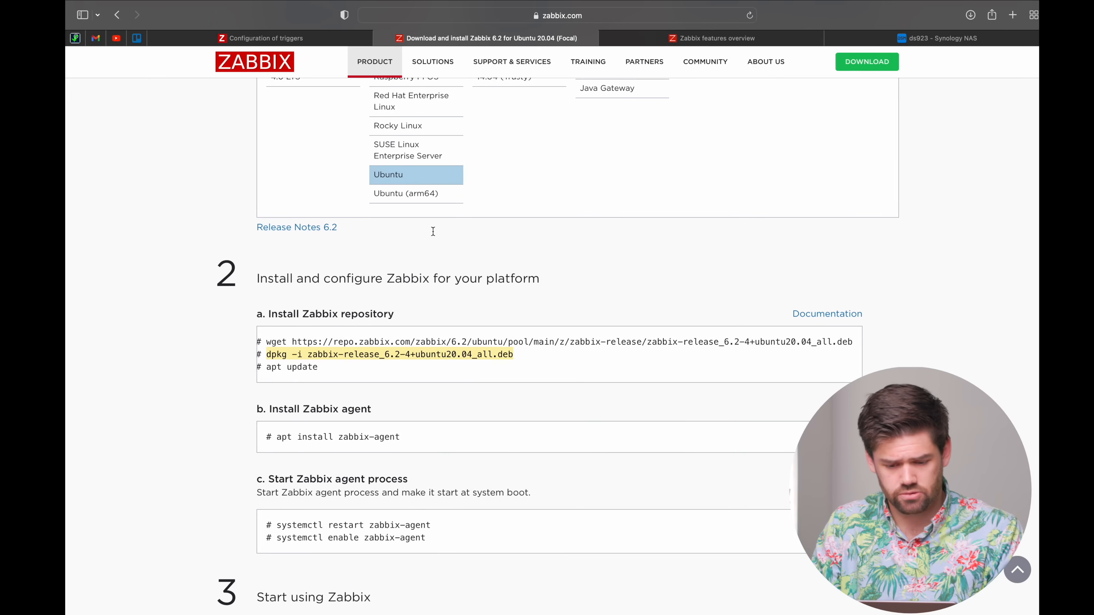
right_click(416, 352)
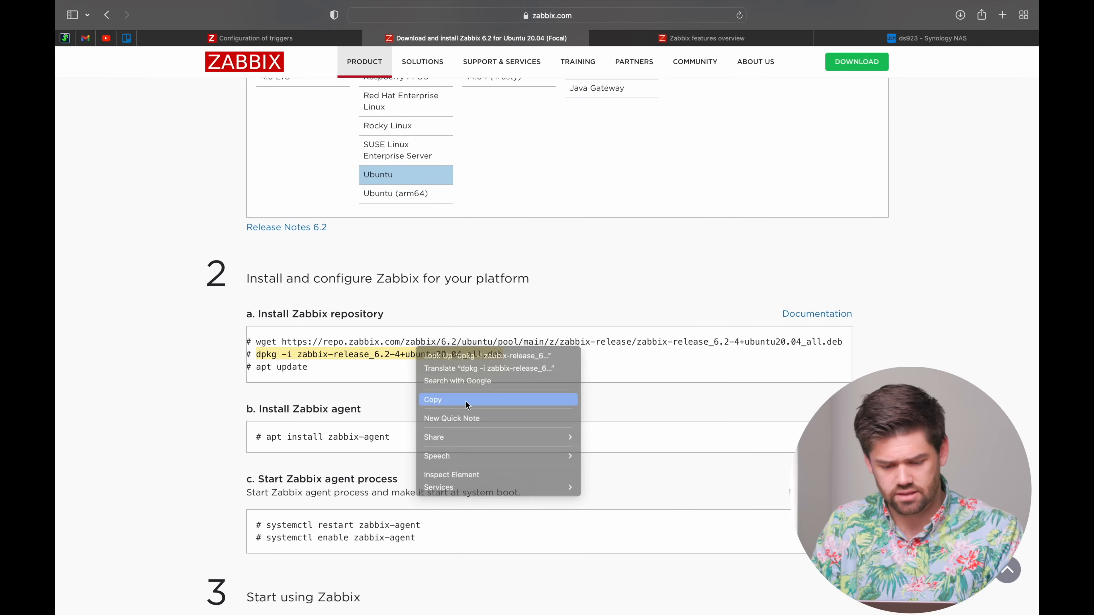
click(465, 401)
key(super+Tab)
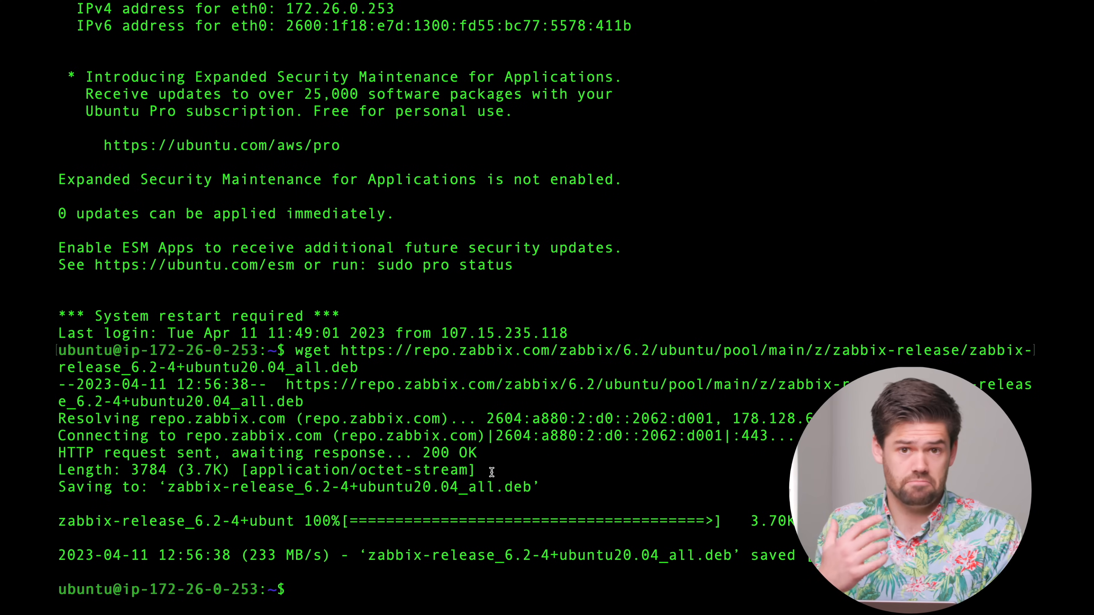
text(sudo)
key(super+v)
key(Return)
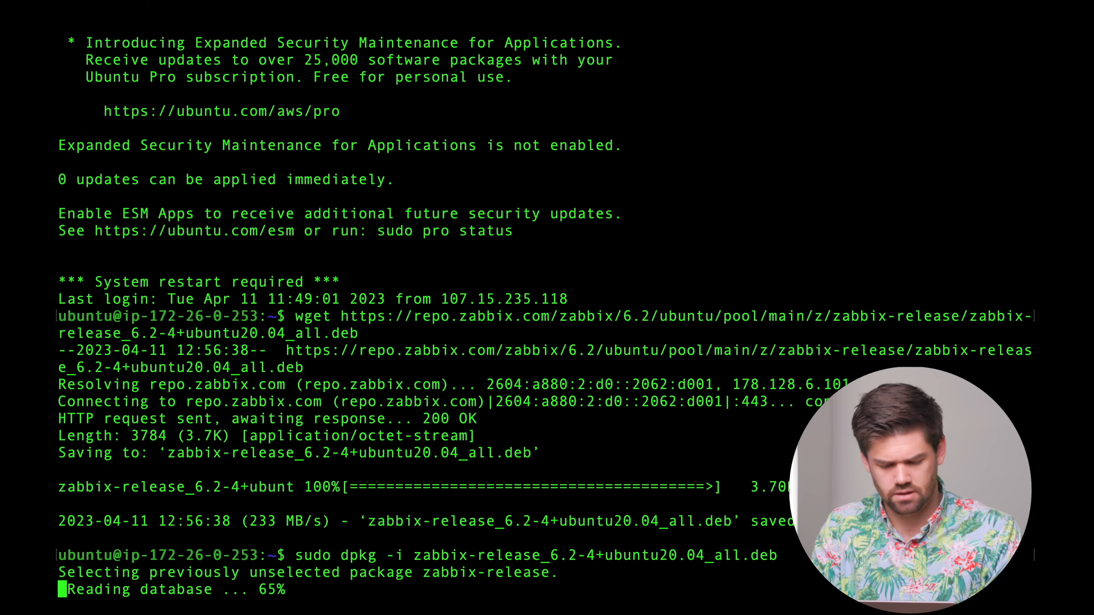
key(super+Tab)
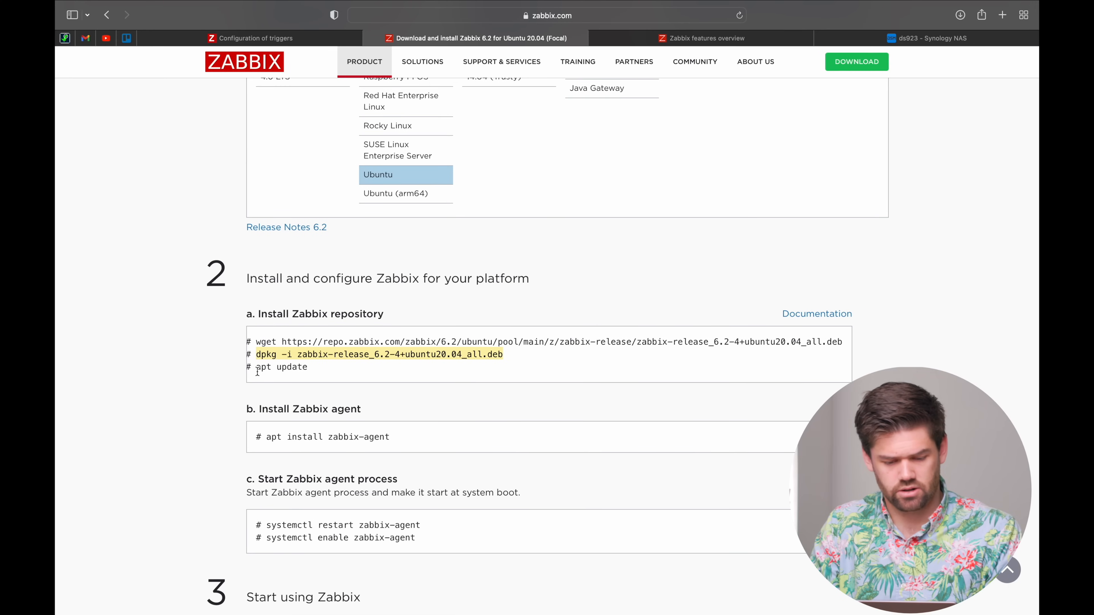
- Copy the apt update command from the install instructions and run it with sudo in the server's terminal session
click(333, 367)
key(super+Tab)
text(sudo)
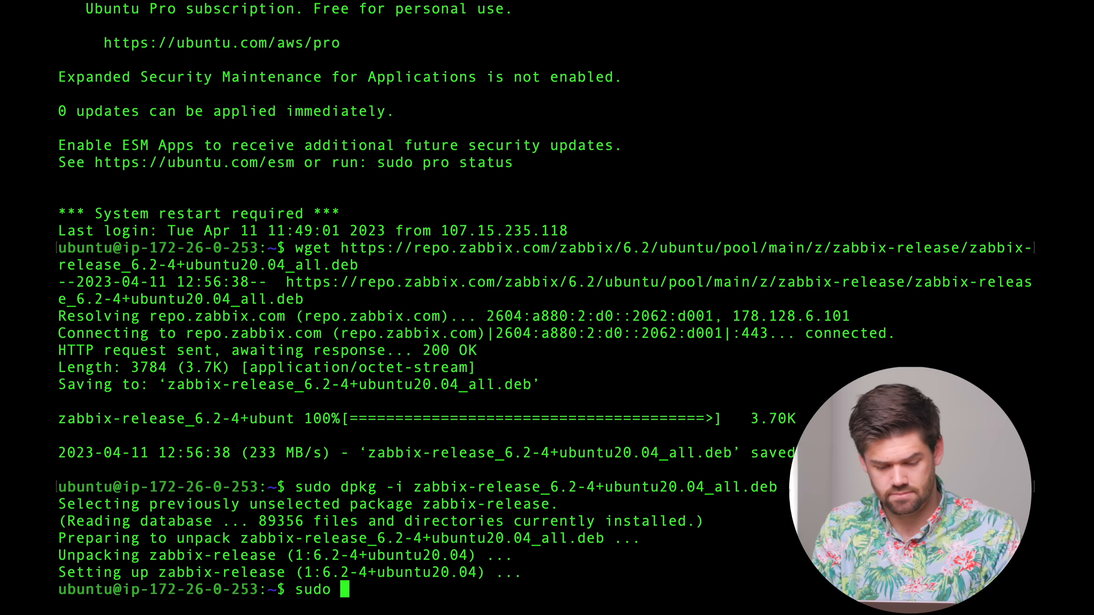
key(super+v)
key(Return)
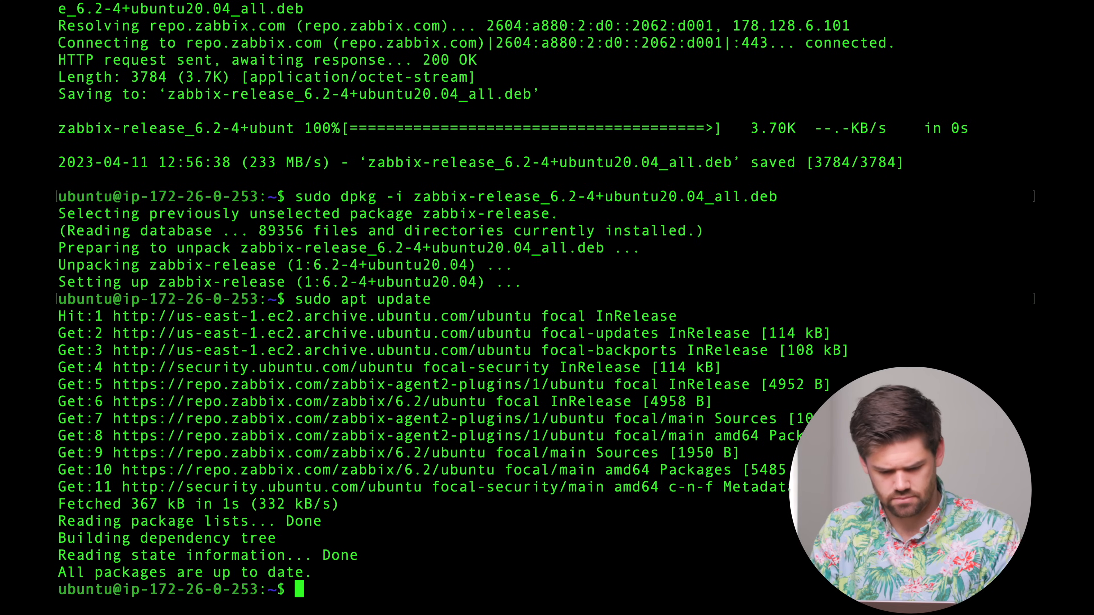
- Copy the apt install zabbix-agent command from the install instructions, run it with sudo on the server, and accept the installation
key(ctrl+Right)
click(266, 437)
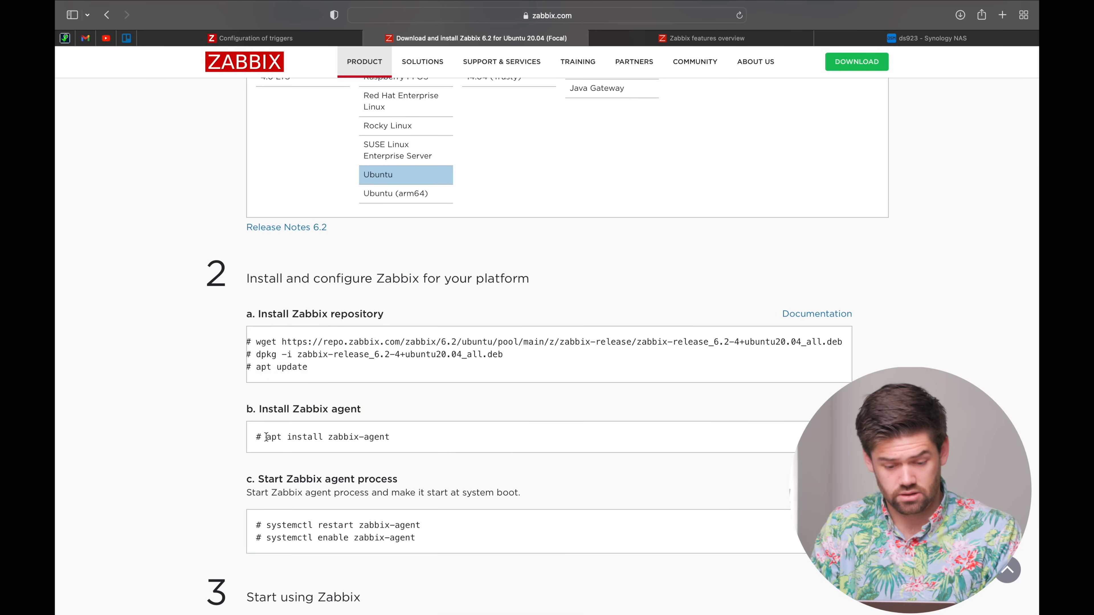
drag(266, 437, 439, 436)
key(ctrl+Left)
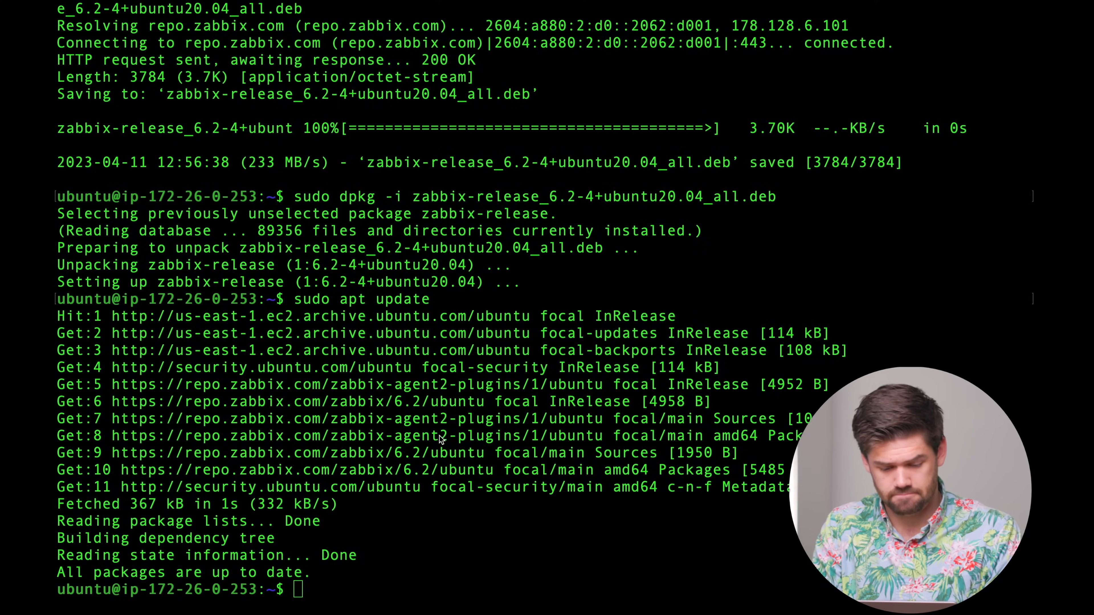
text(sudo)
key(super+v)
key(Return)
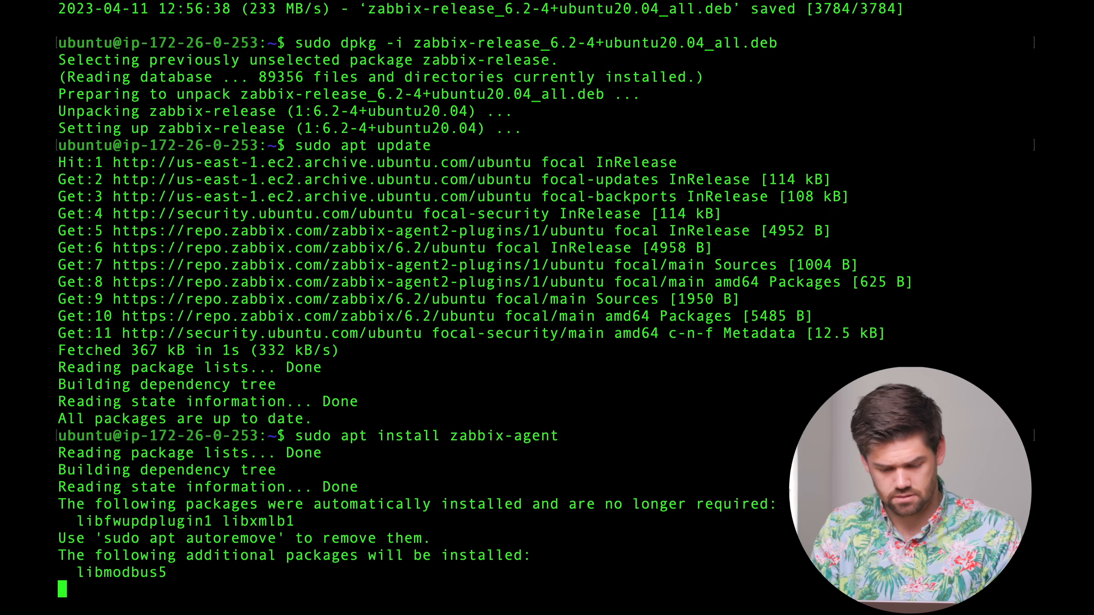
text(y)
key(Return)
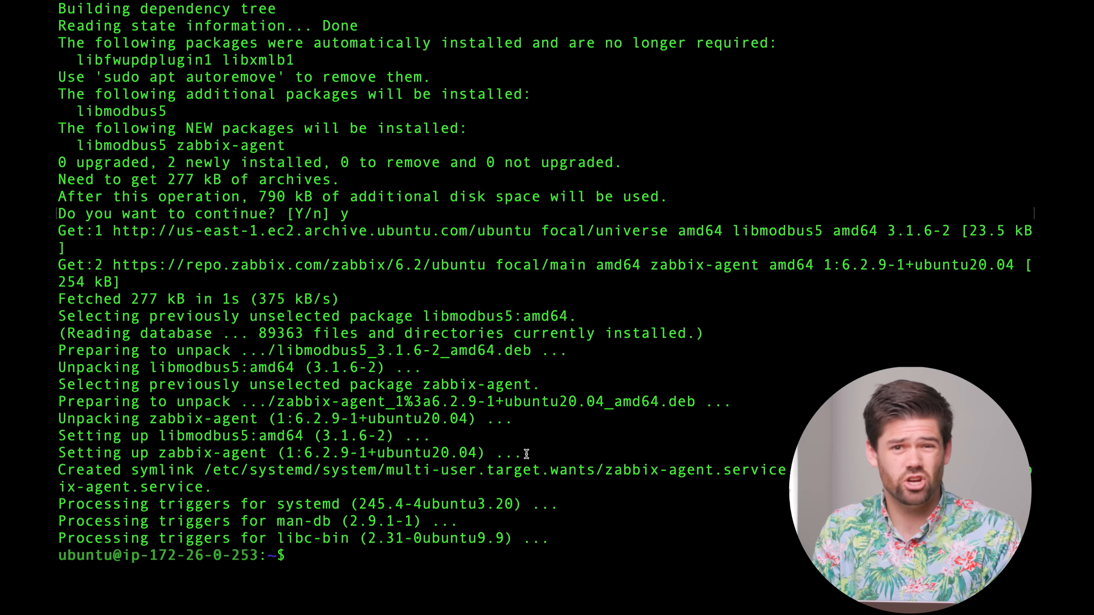
- Open /etc/zabbix/zabbix_agentd.conf in nano with sudo
text(sudo)
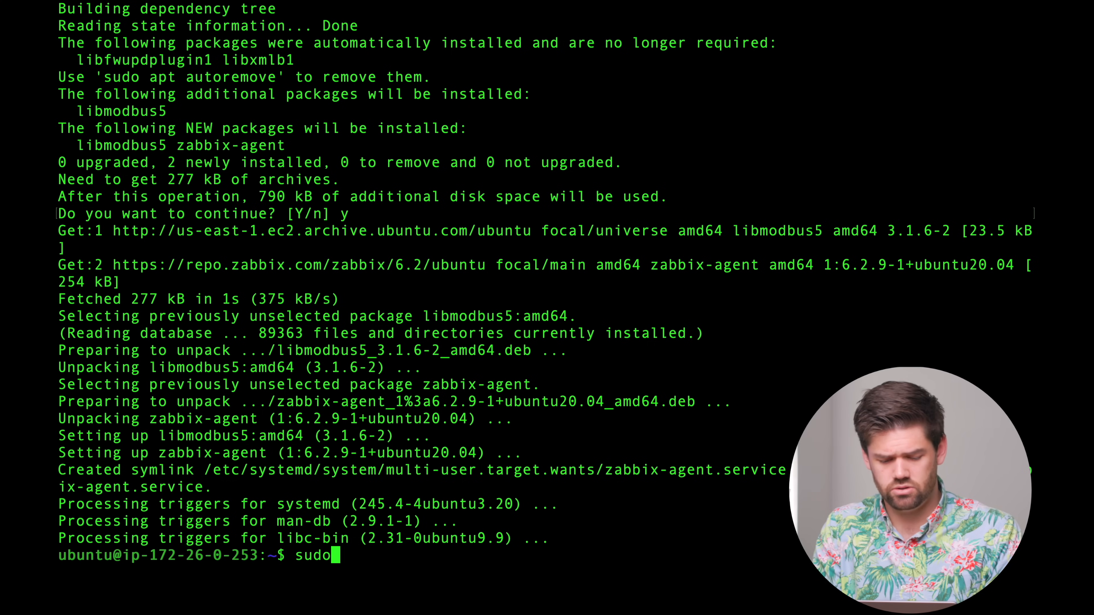
text( nano /etc/zabbix/)
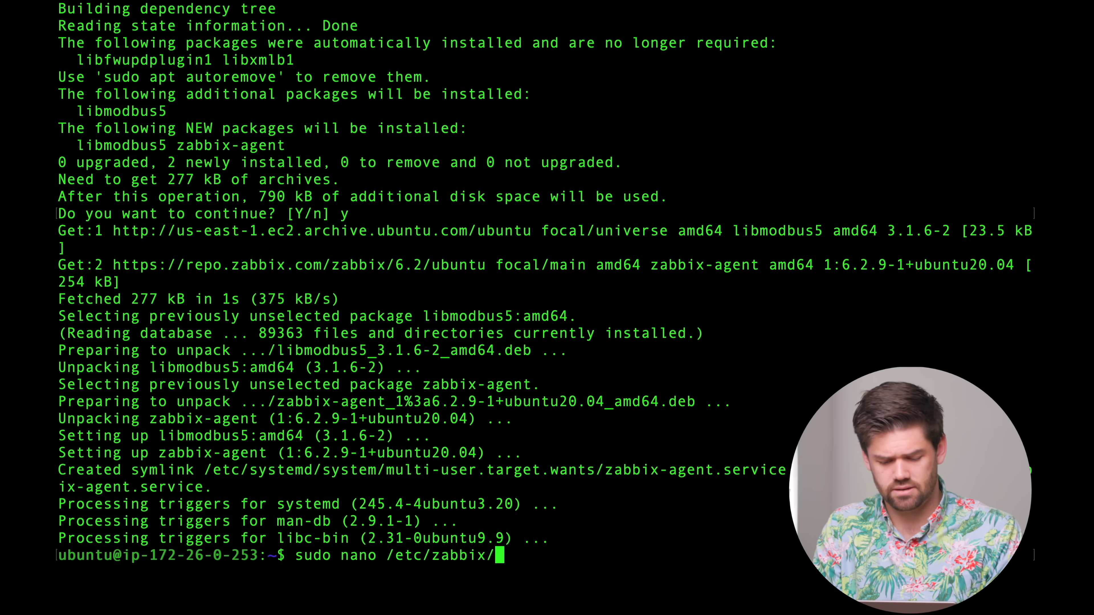
text(zabbix_agentd.conf)
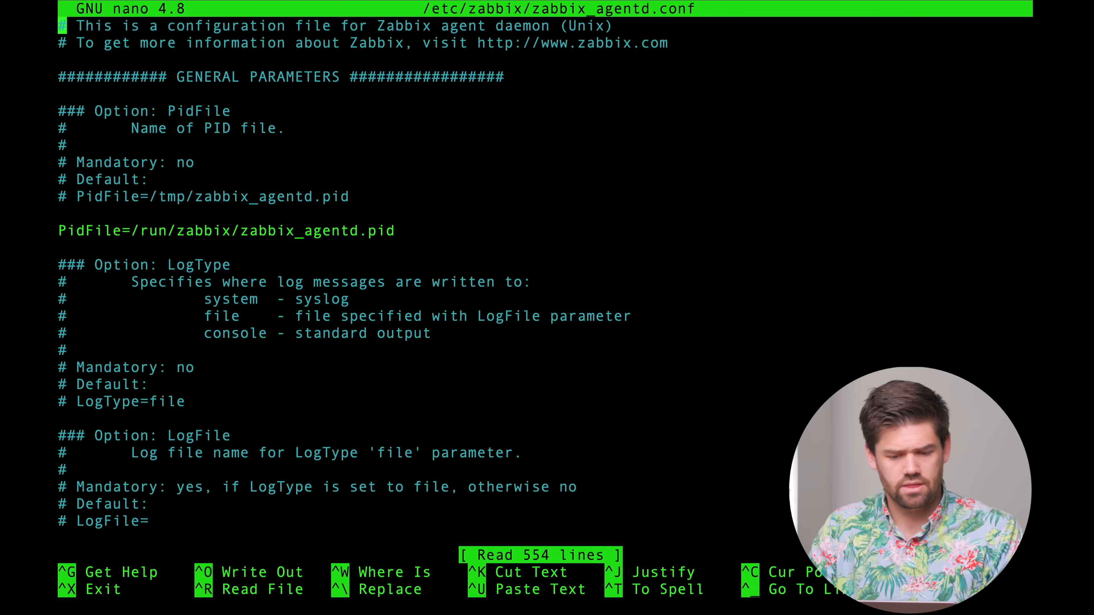
- Go through the agent configuration file's general parameters down to the Server option in the passive checks section
key(Down)
key(Down)
key(Down)
key(Down)
key(Down)
key(Down)
key(Down)
key(Down)
key(Down)
key(Down)
key(Down)
key(Down)
key(Down)
key(Down)
key(Down)
key(Down)
key(Down)
key(Down)
key(Down)
key(Down)
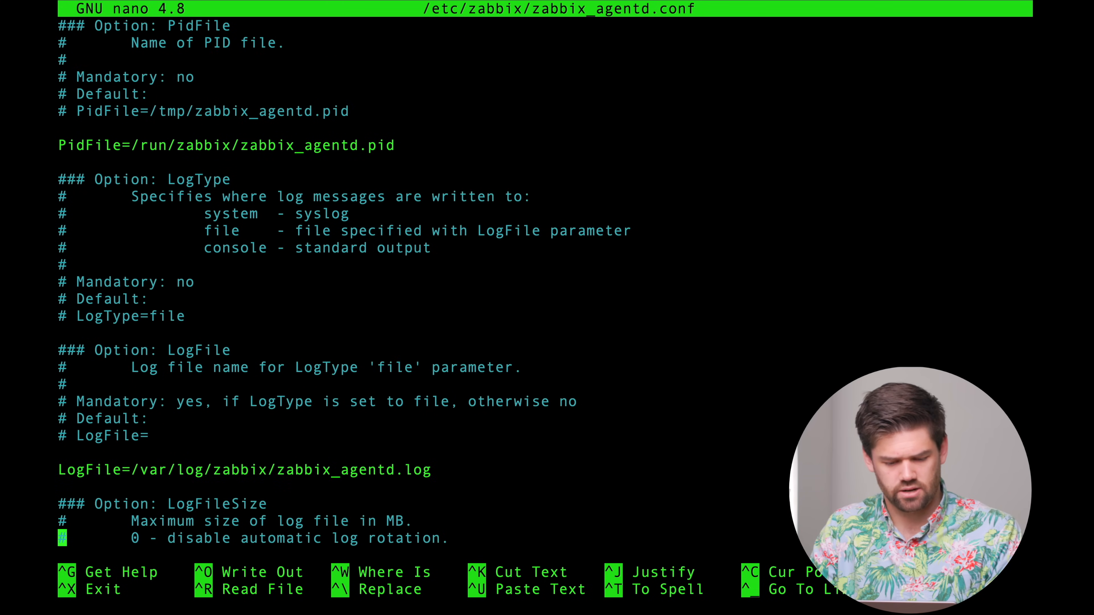
key(Down)
key(Down)
key(Down)
key(Down)
key(Down)
key(Down)
key(Down)
key(Down)
key(Down)
key(Down)
key(Down)
key(Down)
key(Down)
key(Down)
key(Down)
key(Down)
key(Down)
key(Down)
key(Down)
key(Down)
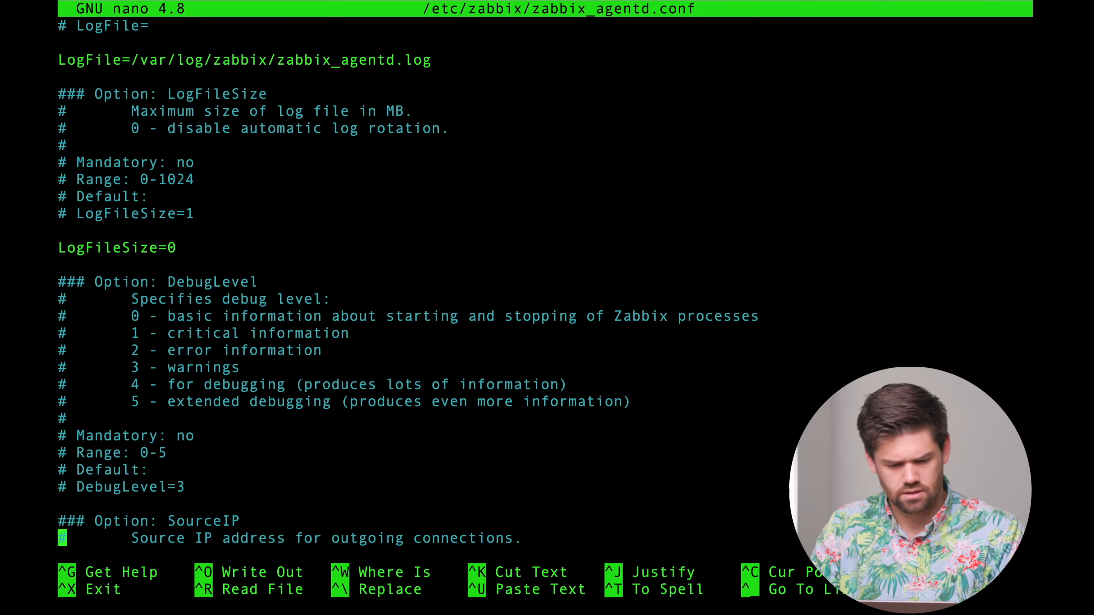
key(Down)
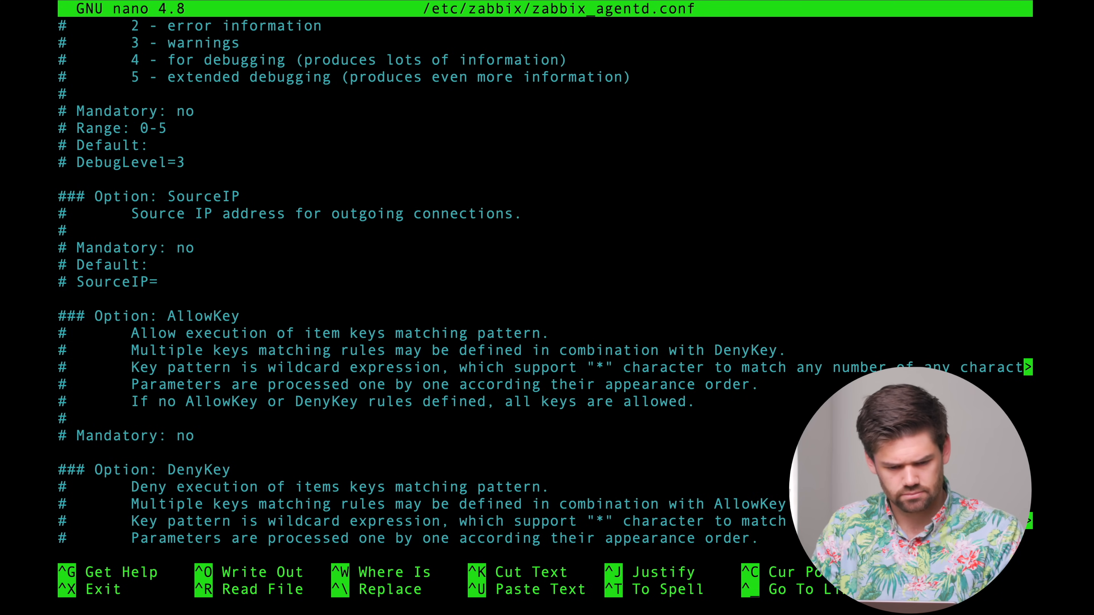
key(Down)
key(Down)
key(Down)
key(Down)
key(Down)
key(Down)
key(Down)
key(Down)
key(Down)
key(Down)
key(Down)
key(Down)
key(Down)
key(Down)
key(Down)
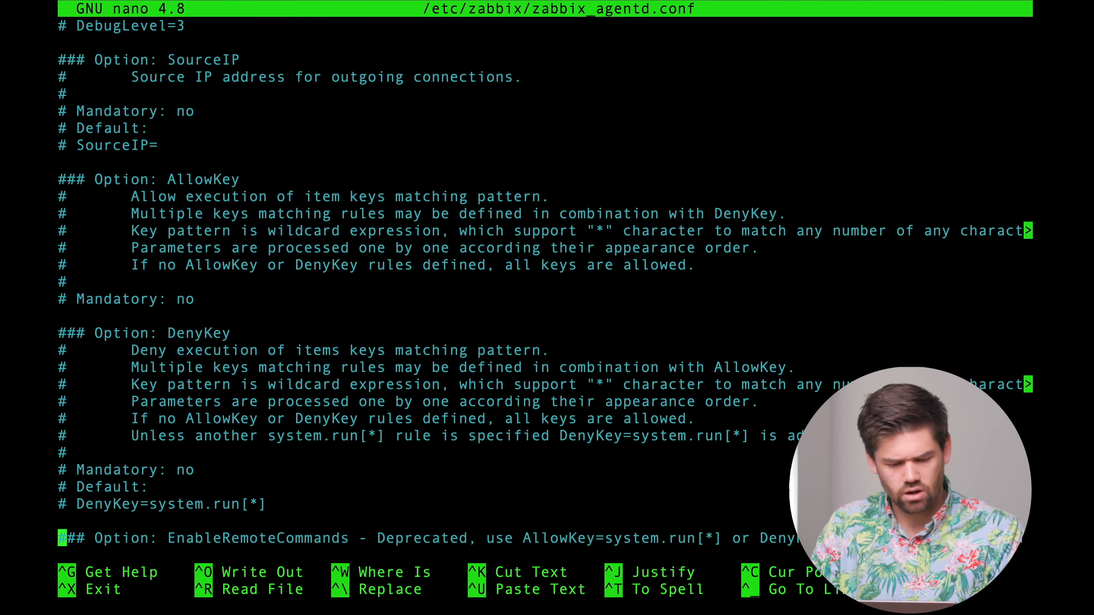
key(Down)
key(Down)
key(Down)
key(Down)
key(Down)
key(Down)
key(Down)
key(Down)
key(Down)
key(Down)
key(Down)
key(Down)
key(Down)
key(Down)
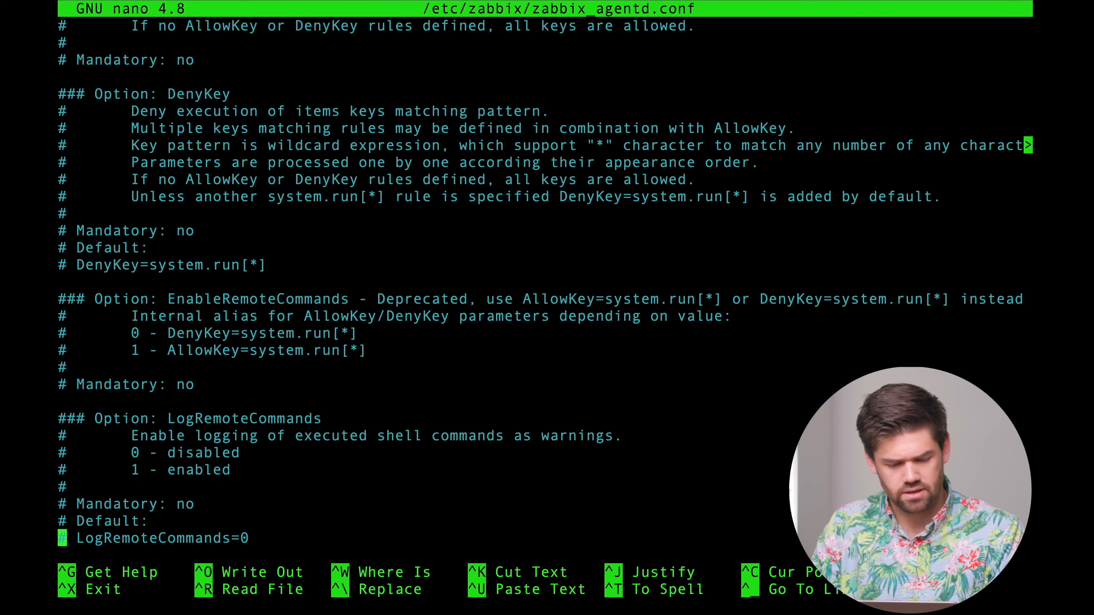
key(Down)
key(Down)
key(Down)
key(Down)
key(Down)
key(Down)
key(Down)
key(Down)
key(Down)
key(Down)
key(Down)
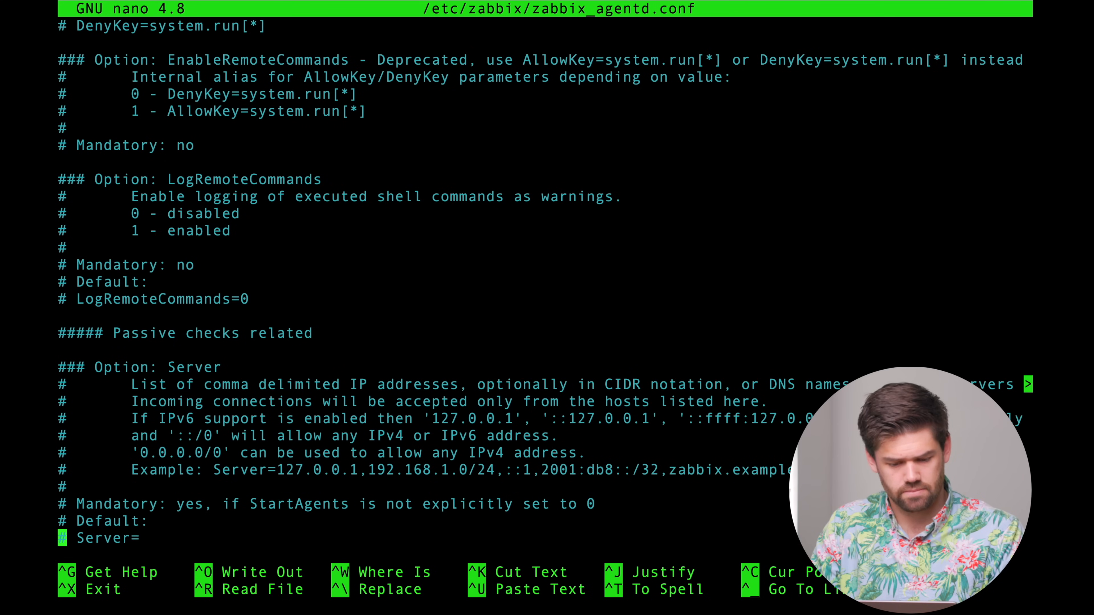
key(Up)
key(Up)
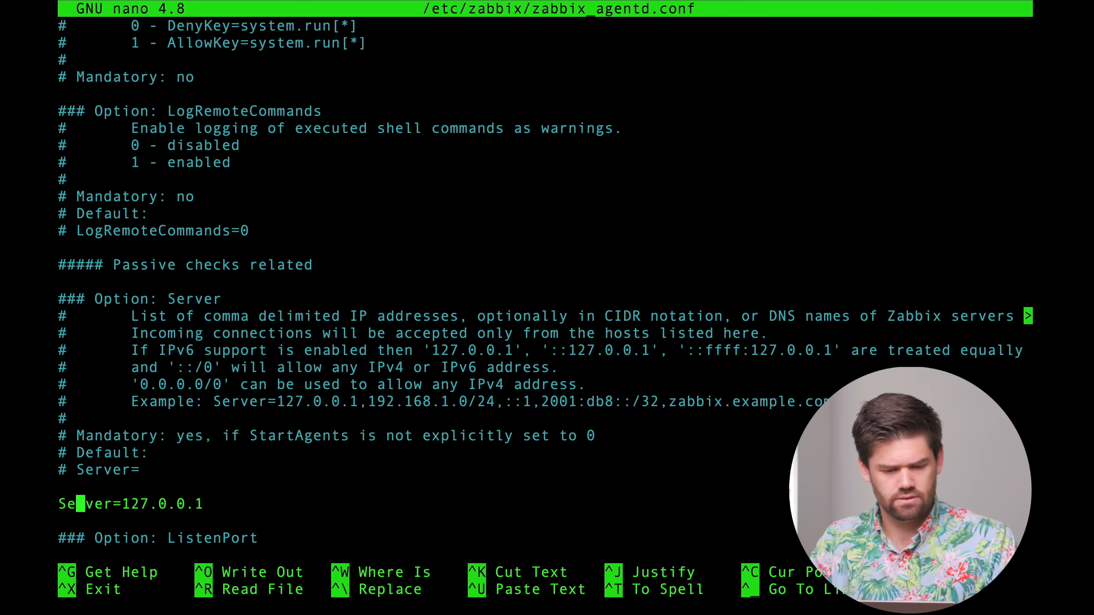
- Clear the Server value in the passive checks section and enter 127.0.0.1 again
key(Right)
key(Right)
key(Right)
key(Right)
key(Right)
key(Right)
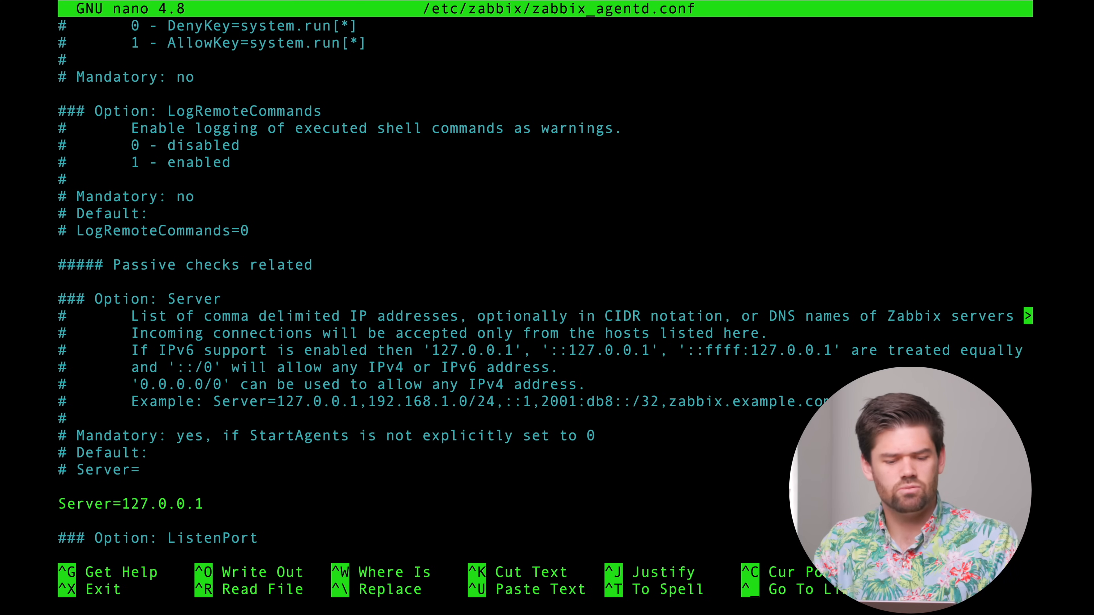
key(BackSpace)
key(BackSpace)
key(BackSpace)
key(BackSpace)
key(BackSpace)
key(BackSpace)
key(BackSpace)
key(BackSpace)
key(BackSpace)
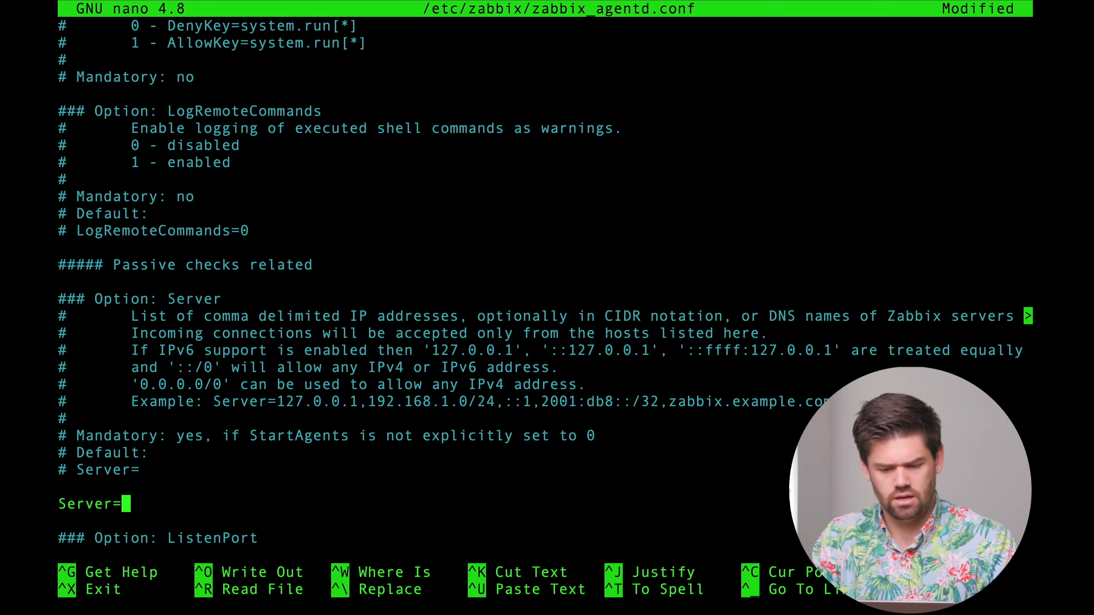
text(27)
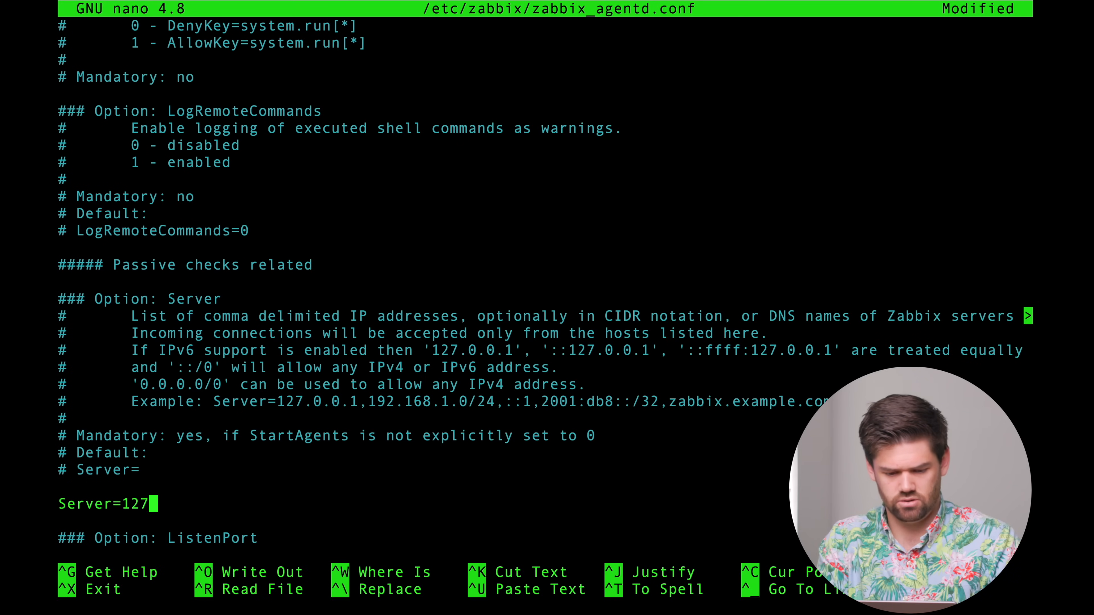
text(.0.0.1)
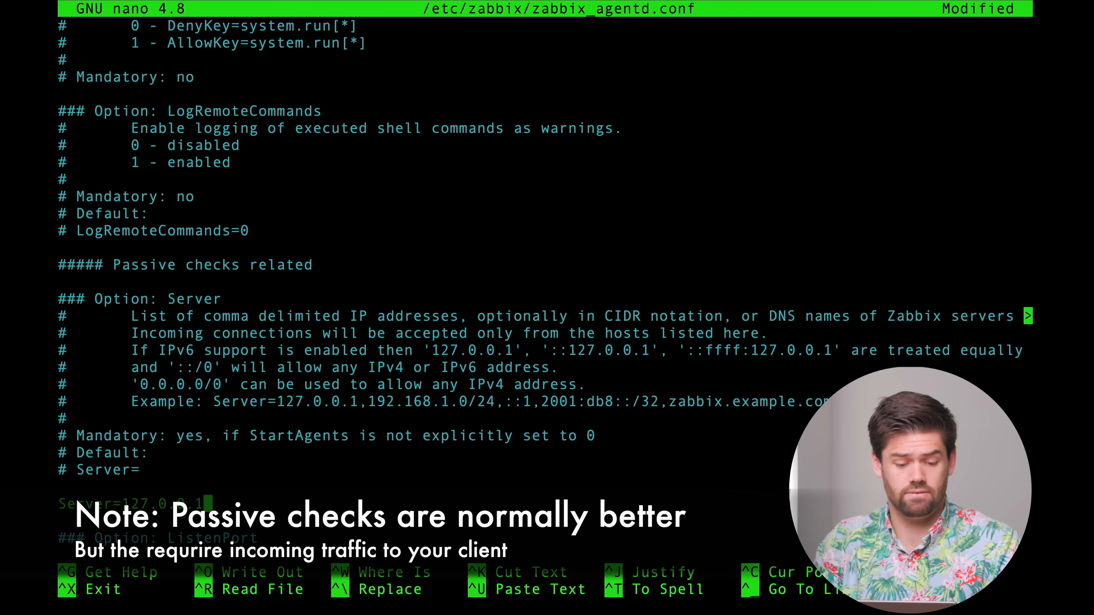
- Set the ServerActive option in the active checks section to zabbix.spacerex.co, replacing the default address
key(Down)
key(Down)
key(Down)
key(Down)
key(Down)
key(Down)
key(Down)
key(Down)
key(Down)
key(Down)
key(Down)
key(Down)
key(Down)
key(Down)
key(Down)
key(Down)
key(Down)
key(Down)
key(Down)
key(Down)
key(Down)
key(Down)
key(Down)
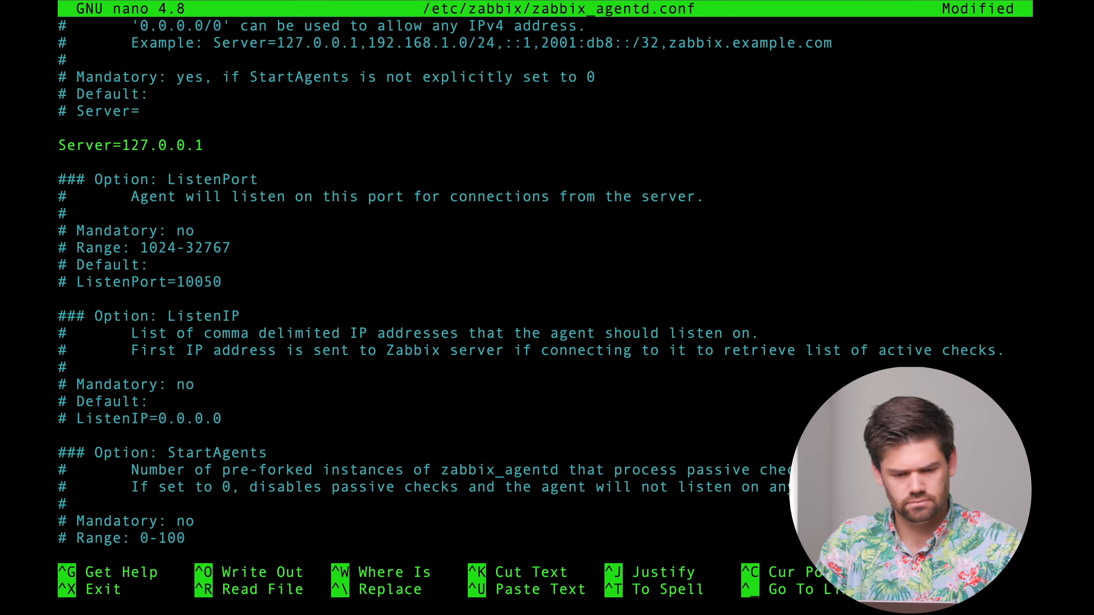
key(Down)
key(Down)
key(Down)
key(Down)
key(Down)
key(Down)
key(Down)
key(Down)
key(Down)
key(Down)
key(Down)
key(Down)
key(Down)
key(Down)
key(Down)
key(Down)
key(Down)
key(Down)
key(Down)
key(Down)
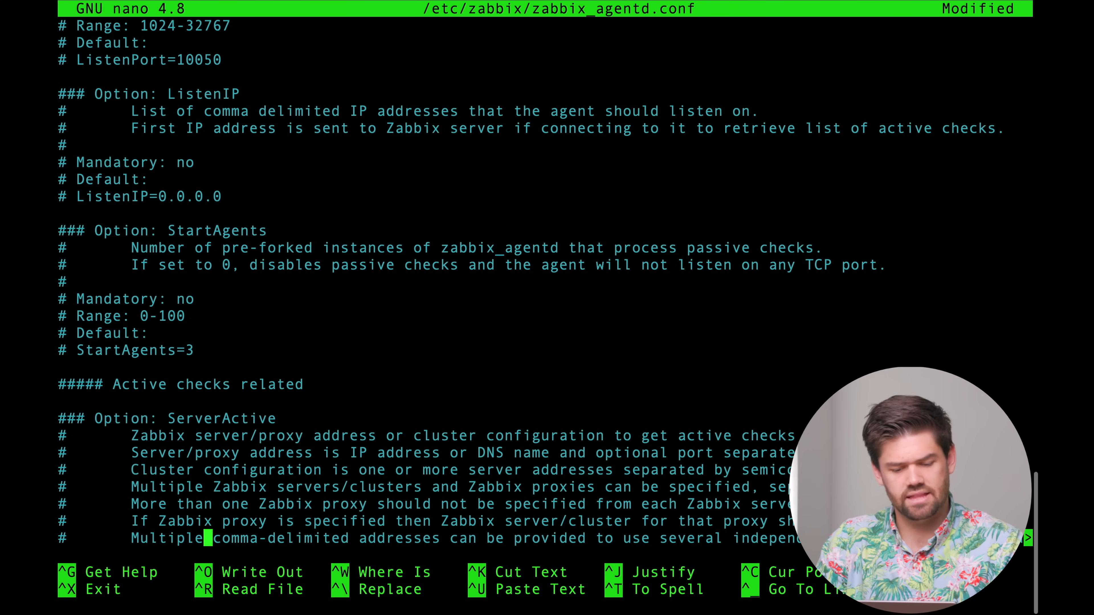
key(Down)
key(Down)
key(Down)
key(Down)
key(Down)
key(Down)
key(Down)
key(Down)
key(Down)
key(Down)
key(Down)
key(Down)
key(Down)
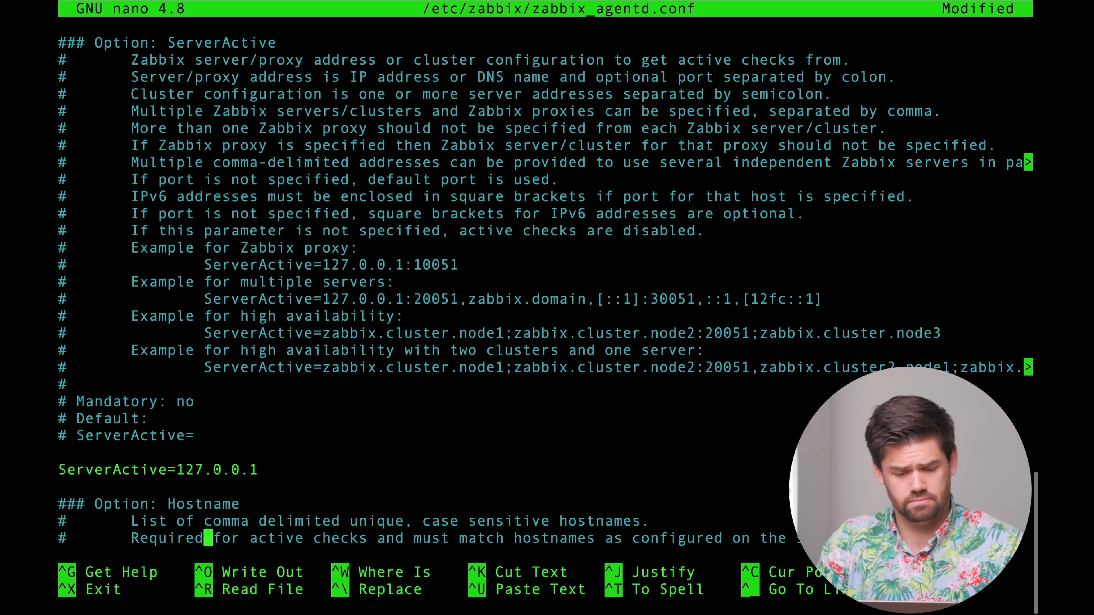
key(Up)
key(Up)
key(Up)
key(Right)
key(Right)
key(Right)
key(Right)
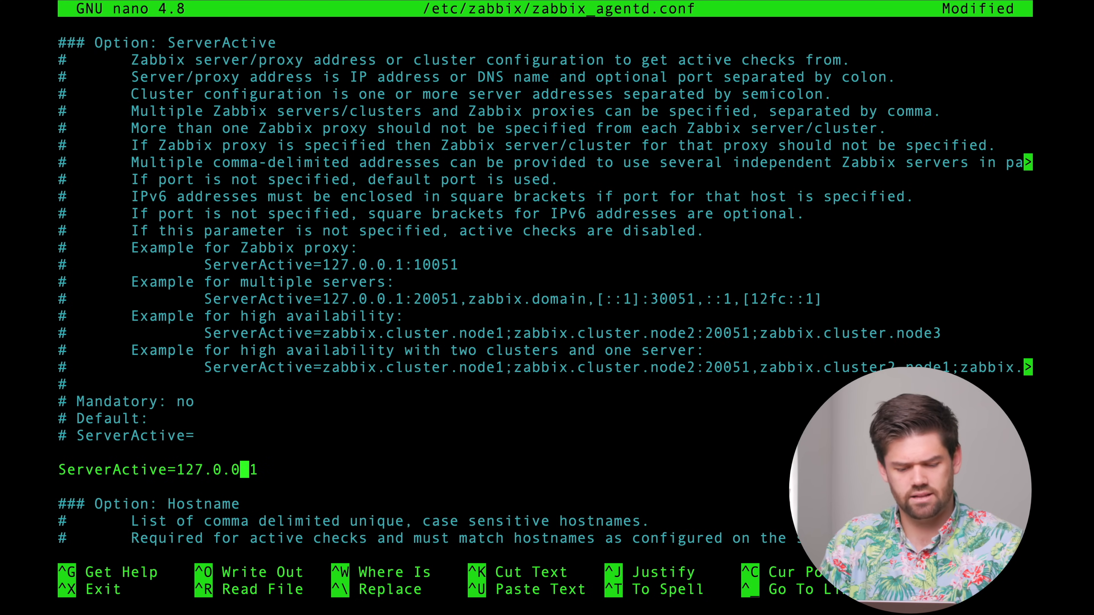
key(BackSpace)
key(BackSpace)
key(BackSpace)
key(BackSpace)
key(BackSpace)
key(BackSpace)
key(BackSpace)
key(BackSpace)
key(BackSpace)
text(zabbix.spacerex.co)
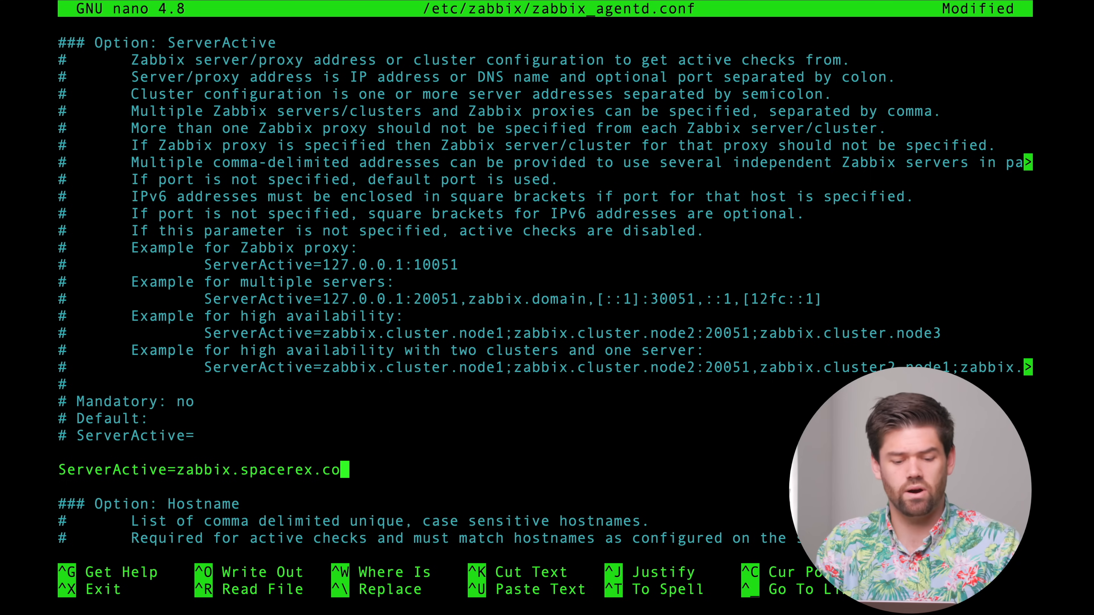
- Append port :10051 to the zabbix.spacerex.co address in the ServerActive line
scroll(545, 308, down, 1)
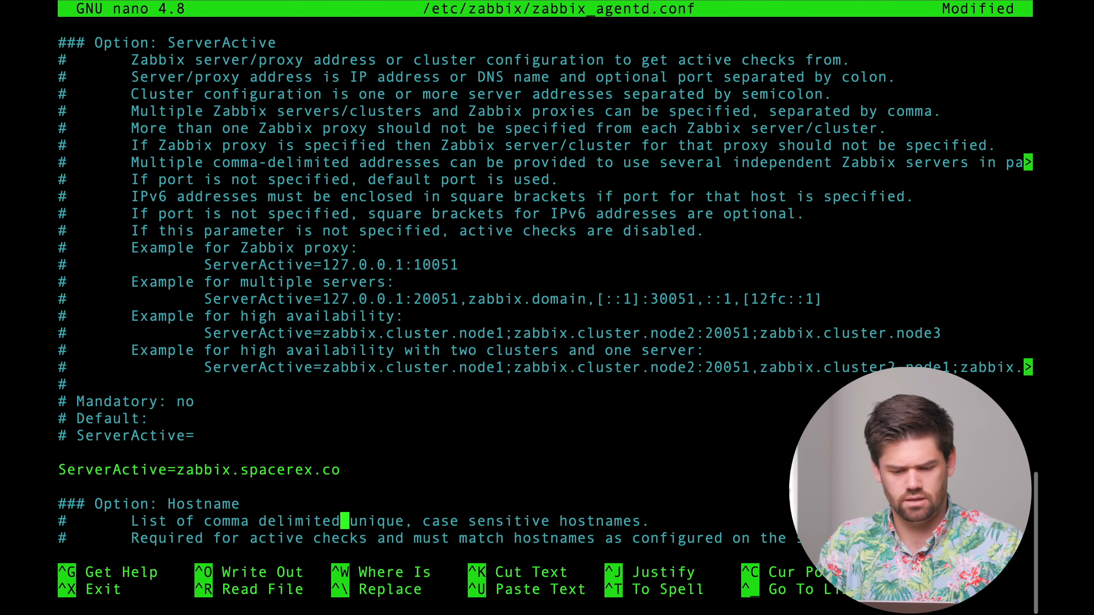
key(Up)
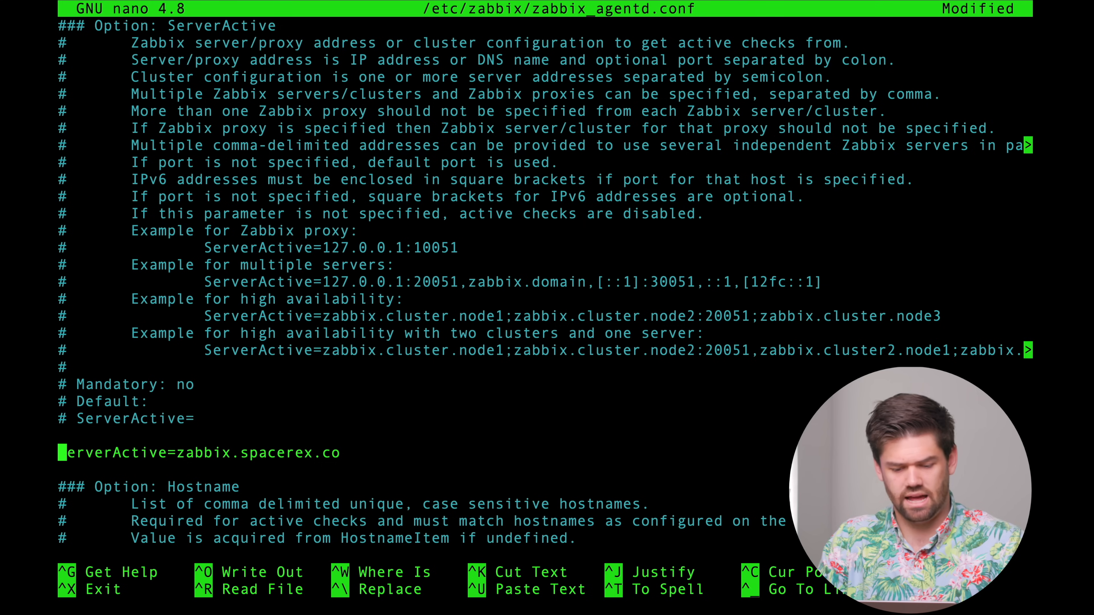
key(Up)
key(Down)
key(Right)
key(Right)
key(Right)
key(Right)
key(Right)
key(Right)
key(Right)
key(Right)
key(Right)
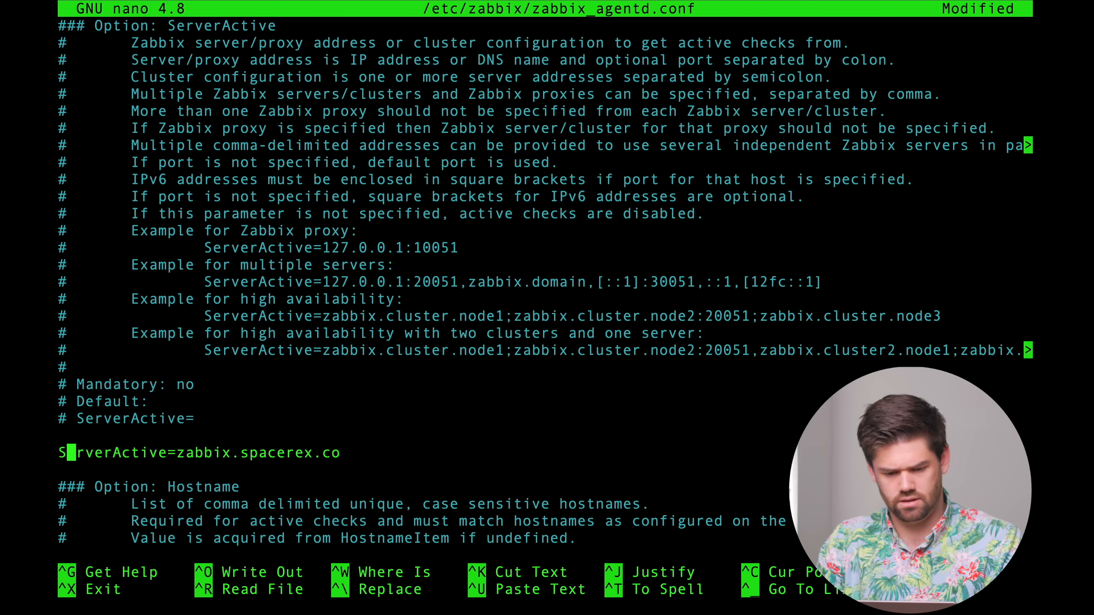
key(Right)
key(Right)
key(Right)
key(Right)
key(Right)
key(Right)
key(Right)
key(Right)
key(Right)
key(Right)
key(Right)
key(Right)
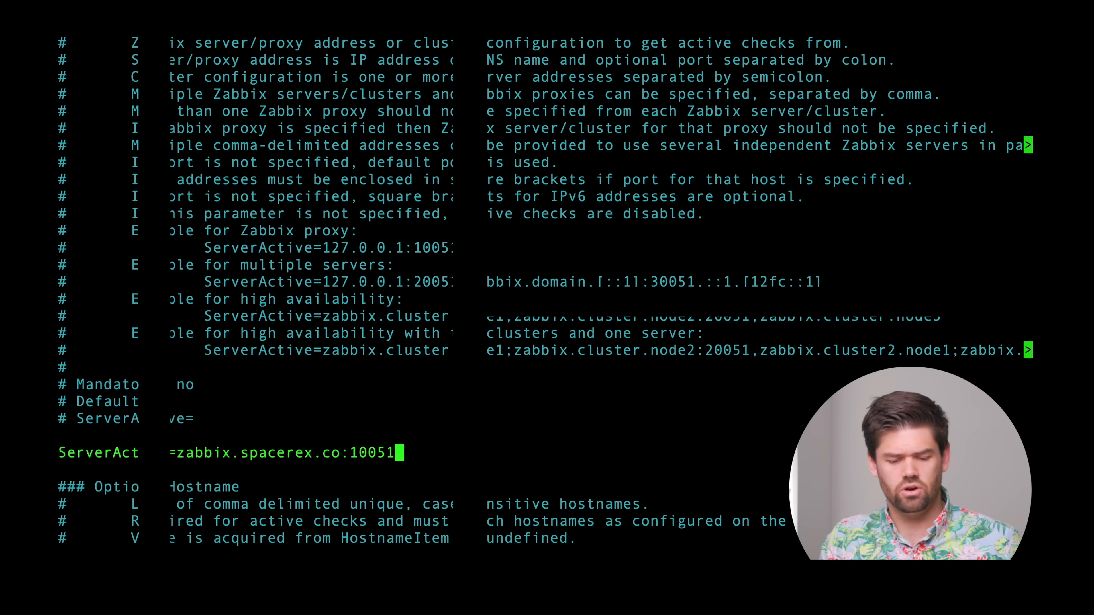
drag(177, 457, 343, 457)
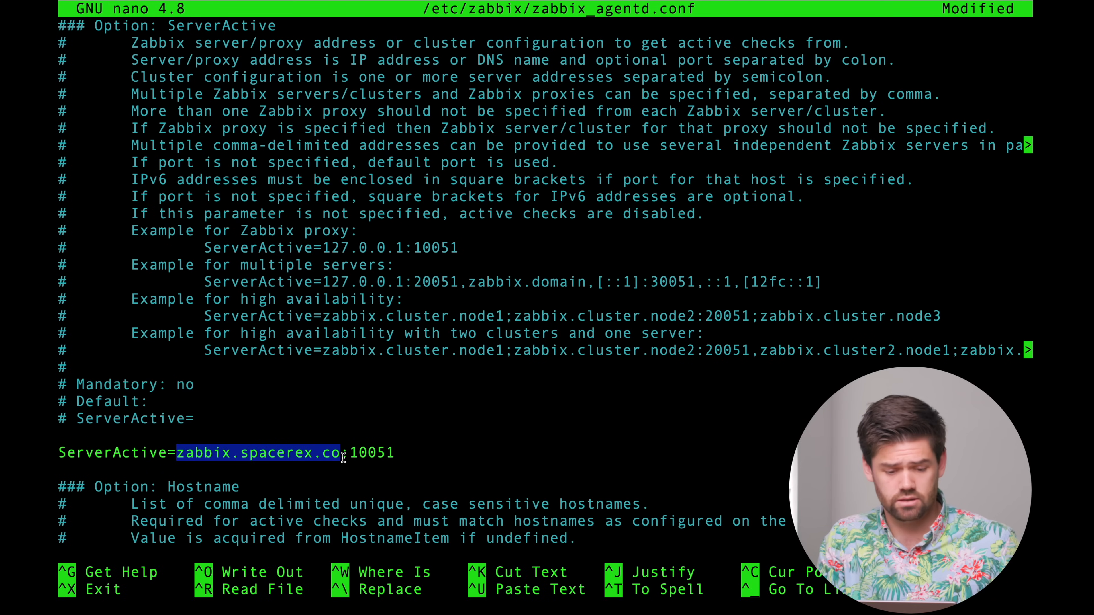
- Replace the default Hostname value below the ServerActive option with demo
key(Down)
key(Down)
key(Down)
key(Down)
key(Down)
key(Down)
key(Down)
key(Down)
key(Down)
key(Down)
key(Down)
key(End)
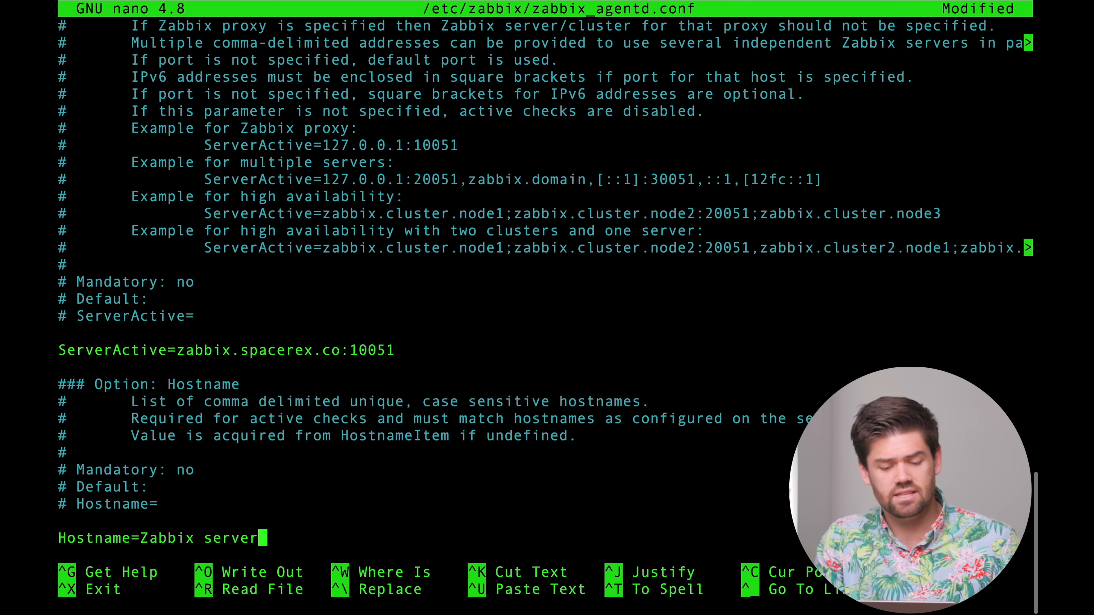
key(BackSpace)
key(BackSpace)
key(BackSpace)
key(BackSpace)
key(BackSpace)
key(BackSpace)
key(BackSpace)
key(BackSpace)
key(BackSpace)
key(BackSpace)
key(BackSpace)
key(BackSpace)
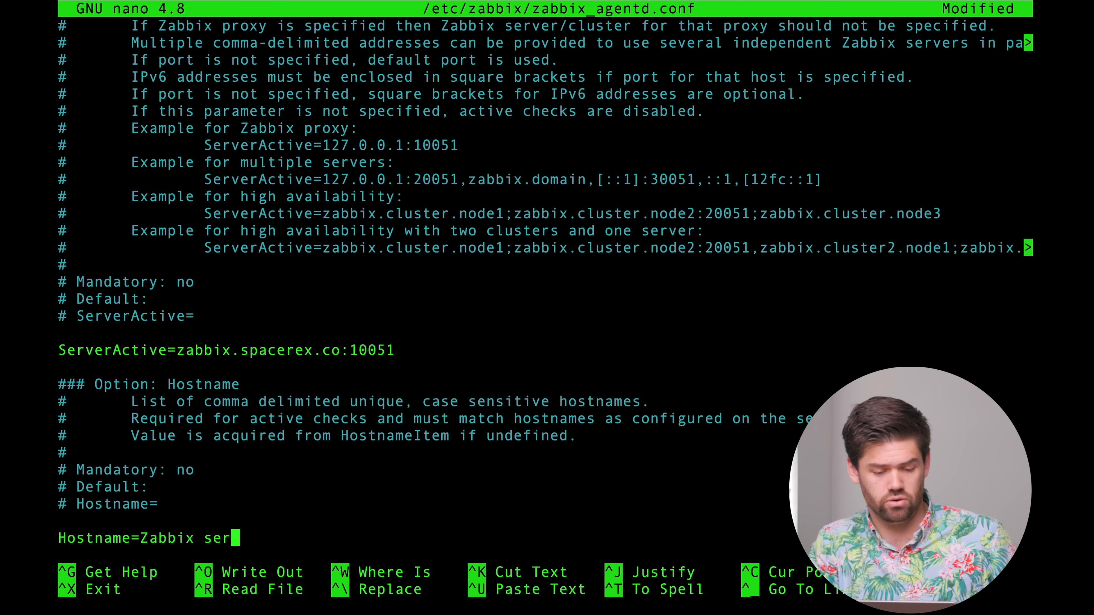
text(demo)
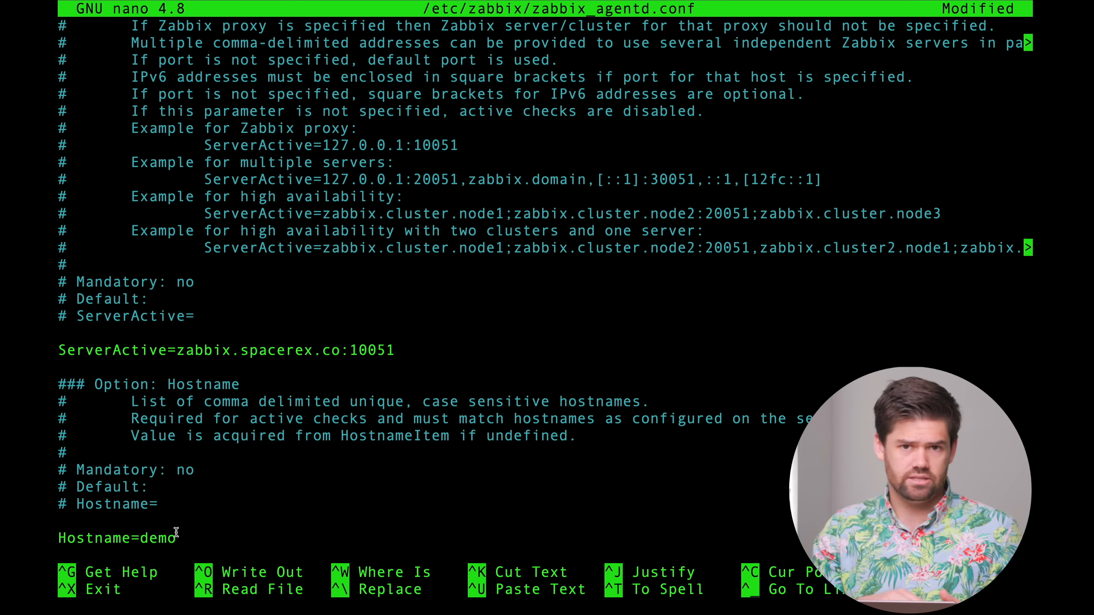
scroll(176, 532, down, 4)
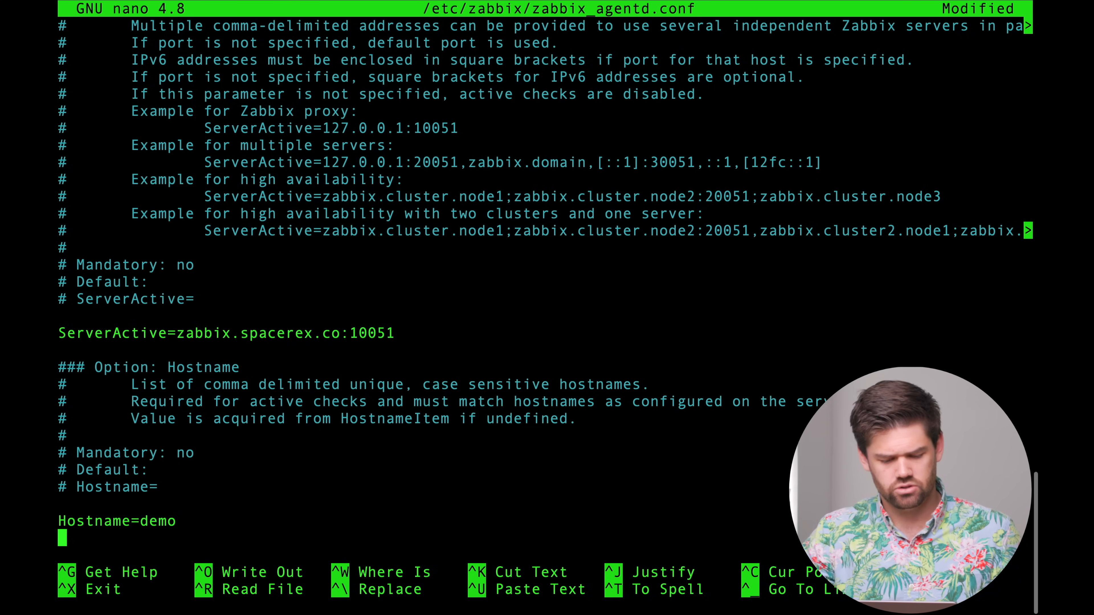
key(Up)
key(Up)
key(Up)
key(Up)
key(Up)
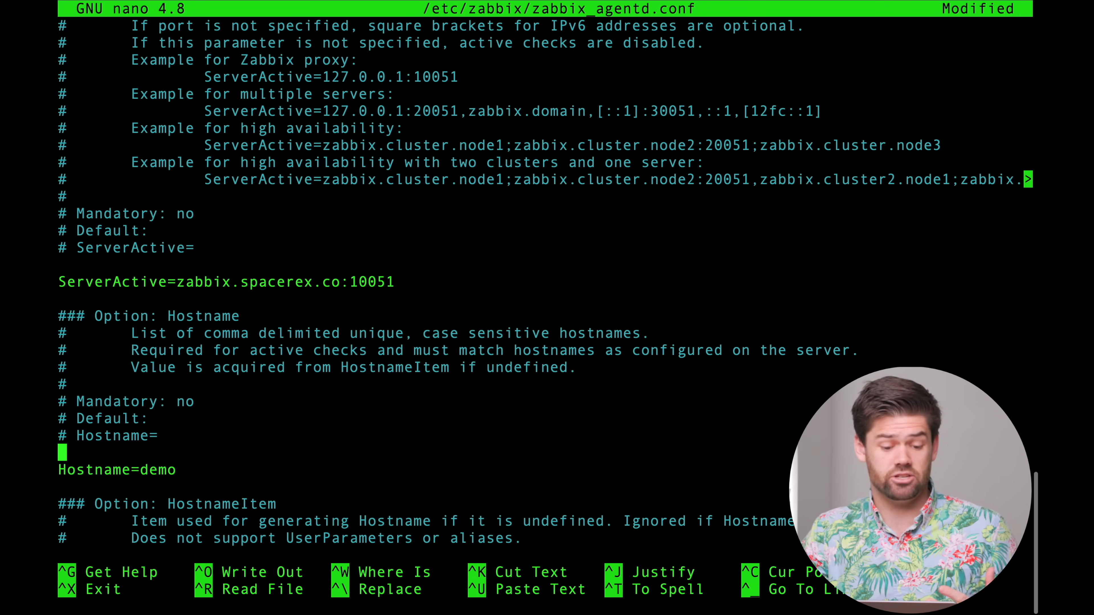
- Review the HostnameItem, HostMetadata and HostInterface options below Hostname, and check the edited ServerActive and Hostname lines again
key(Down)
key(Down)
key(Down)
key(Down)
key(Down)
key(Down)
key(Down)
key(Down)
key(Down)
key(Down)
key(Down)
key(Down)
key(Down)
key(Down)
key(Down)
key(Down)
key(Down)
key(Down)
key(Down)
key(Down)
key(Down)
key(Down)
key(Down)
key(Down)
key(Down)
key(Down)
key(Down)
key(Down)
key(Down)
key(Down)
key(Down)
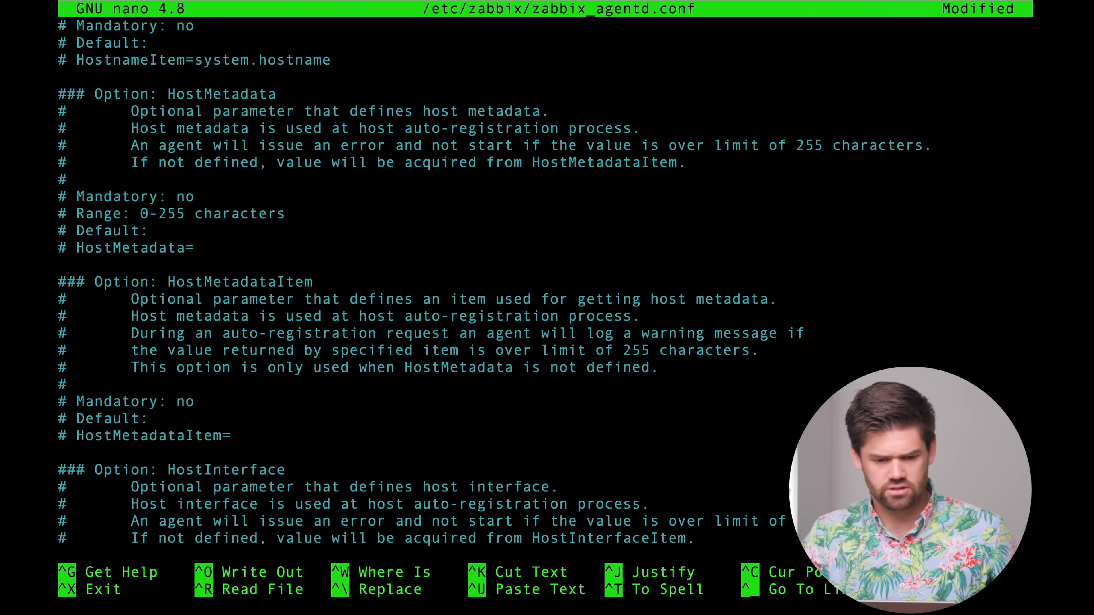
key(Up)
key(Up)
key(Up)
key(Up)
key(Up)
key(Up)
key(Up)
key(Up)
key(Up)
key(Up)
key(Up)
key(Up)
key(Up)
key(Up)
key(Up)
key(Up)
key(Up)
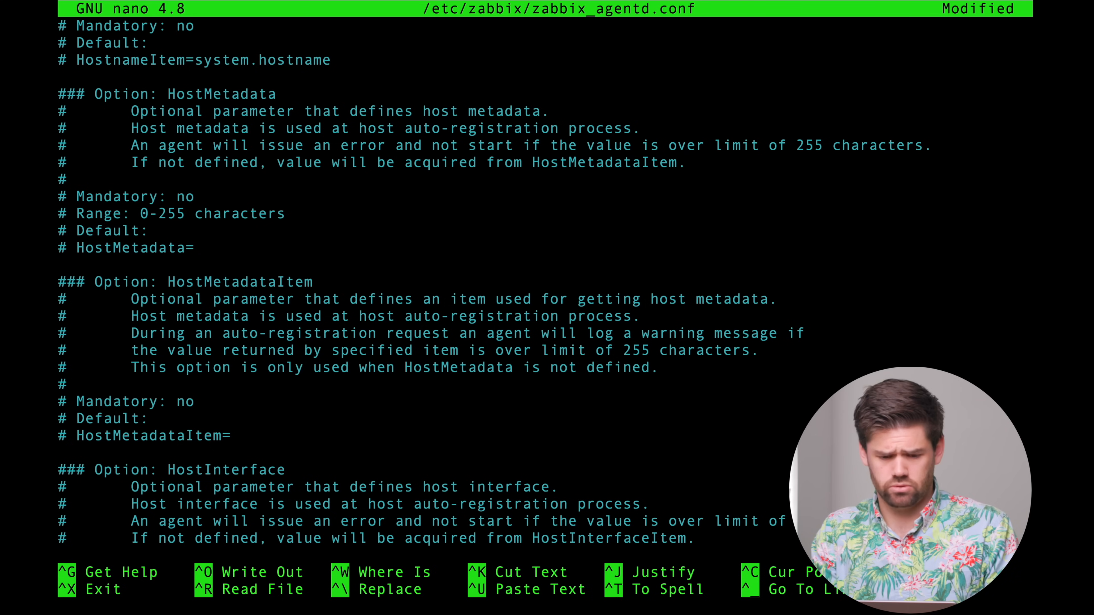
key(Up)
key(Up)
key(Up)
key(Up)
key(Up)
key(Up)
key(Up)
key(Up)
key(Up)
key(Up)
key(Up)
key(Up)
key(Up)
key(Up)
key(Up)
key(Up)
key(Up)
key(Up)
key(Up)
key(Up)
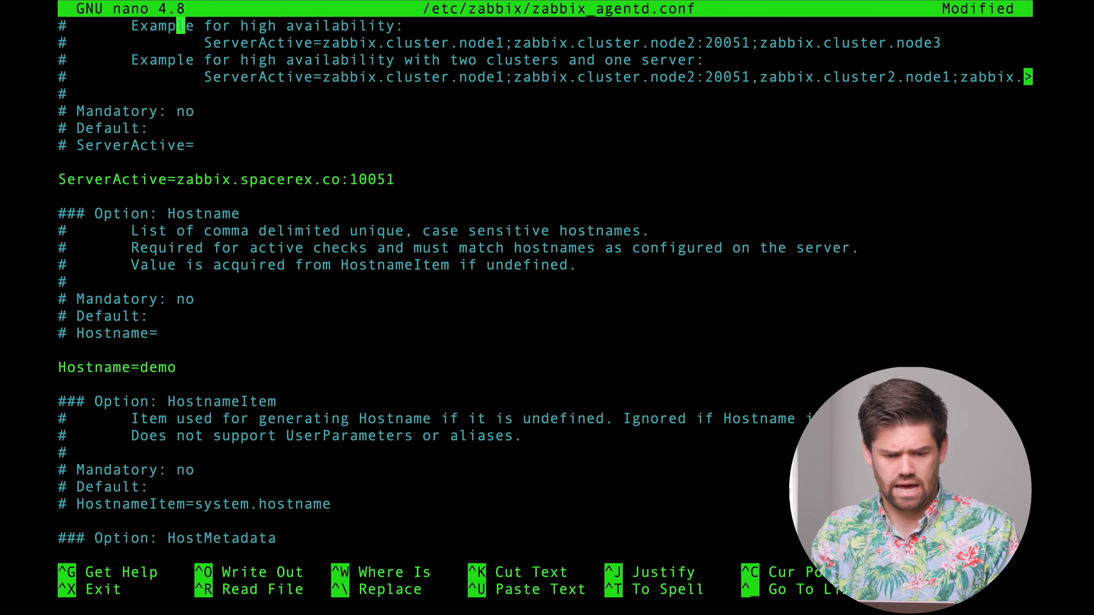
- Finish checking the edited Hostname section, save zabbix_agentd.conf and exit nano to the shell
key(Down)
key(Down)
key(Down)
key(Down)
key(Down)
key(Down)
key(Down)
key(Down)
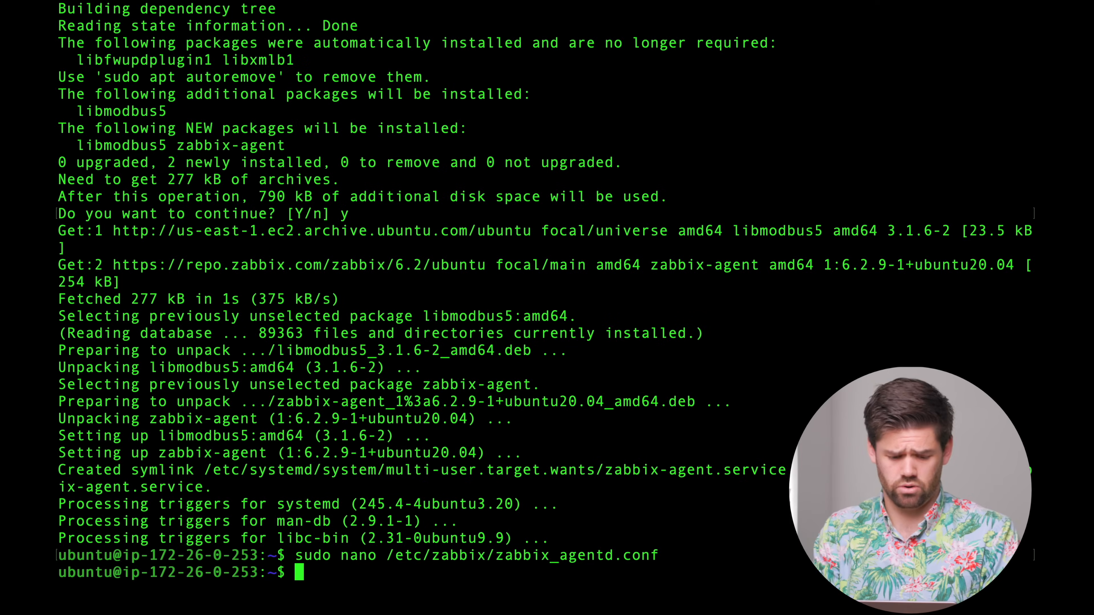
- Copy the agent restart command from the Zabbix download page and run sudo systemctl restart zabbix-agent in the terminal
key(ctrl+Right)
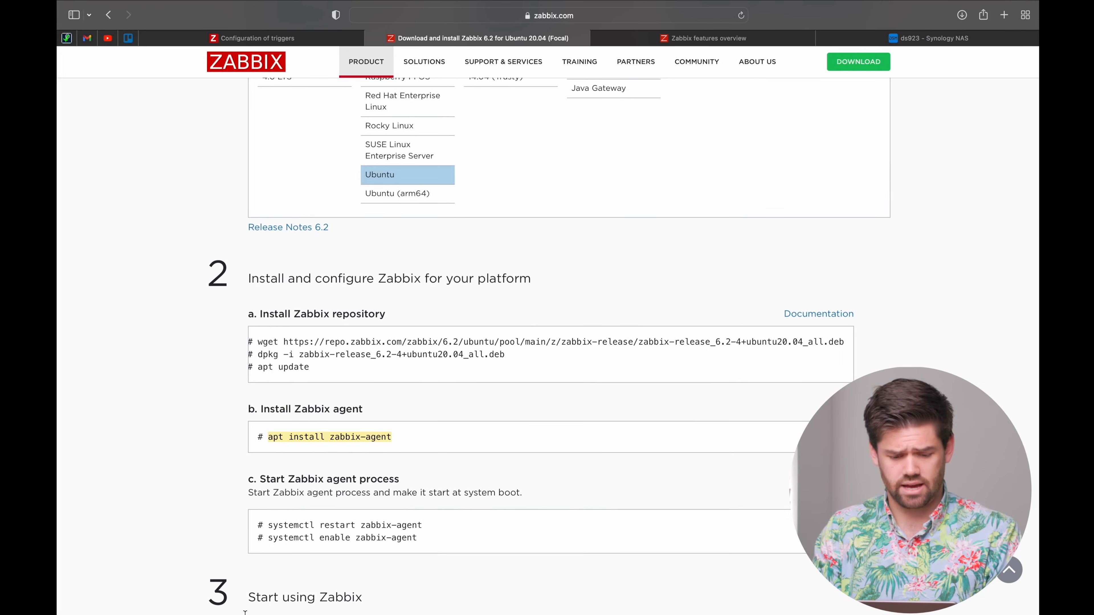
scroll(303, 576, down, 1)
drag(264, 482, 426, 482)
key(super+c)
key(ctrl+Left)
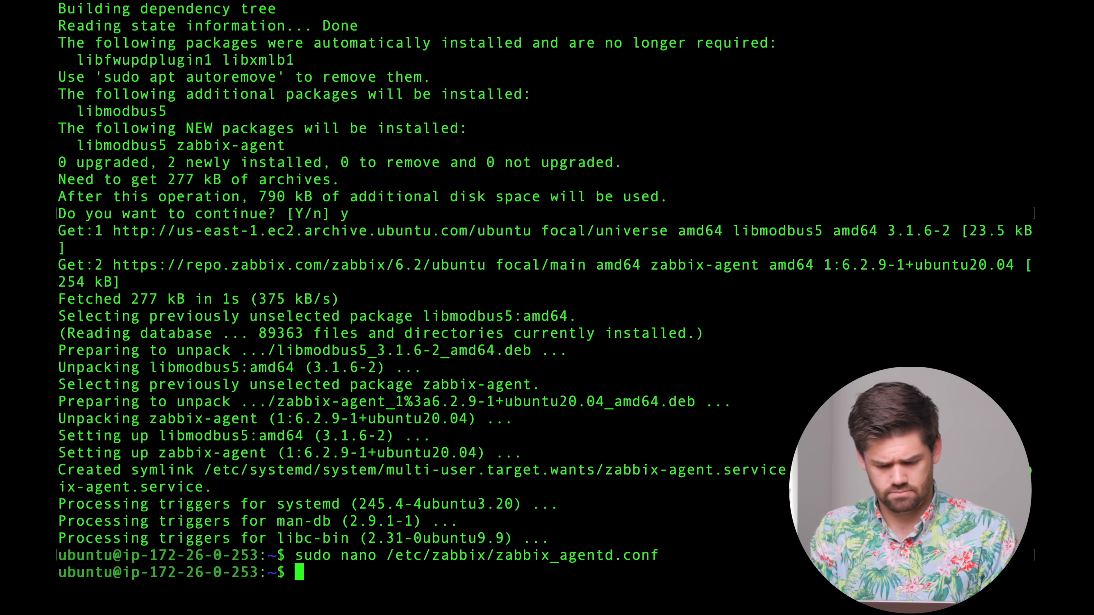
text(sudo)
key(super+v)
key(Return)
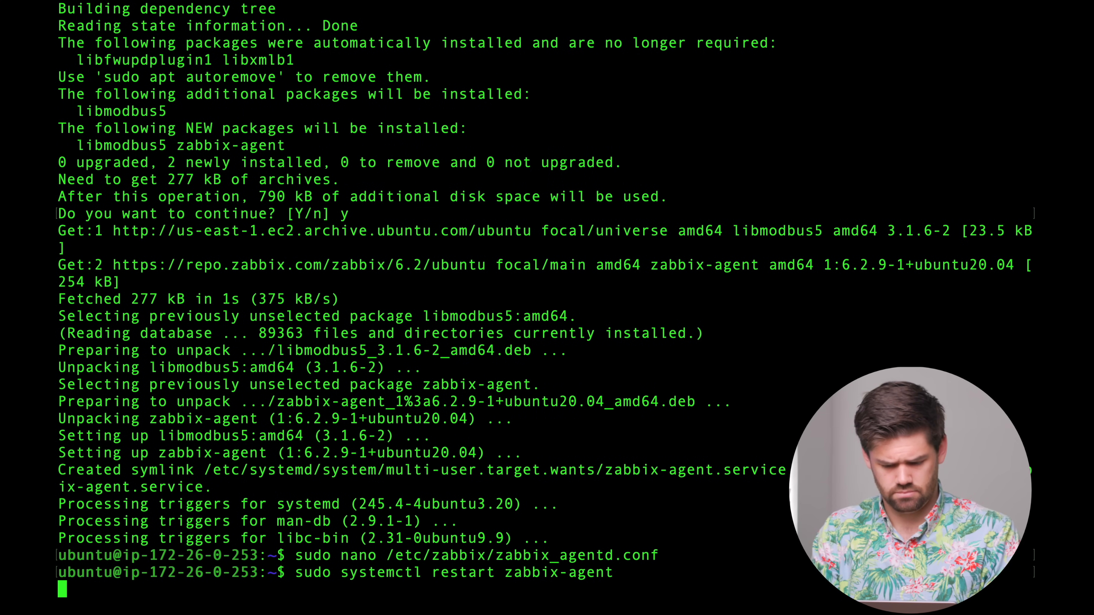
- Copy the enable command from the Zabbix download page and run sudo systemctl enable zabbix-agent in the terminal
key(ctrl+Right)
drag(268, 495, 454, 494)
key(super+c)
key(ctrl+Left)
text(sudo)
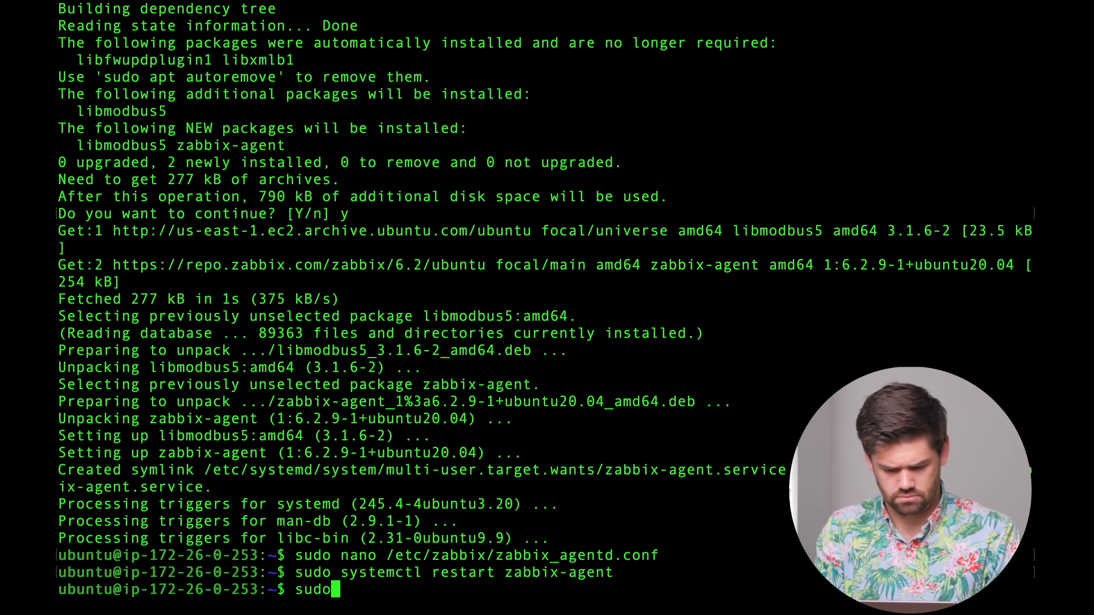
key(super+v)
key(Return)
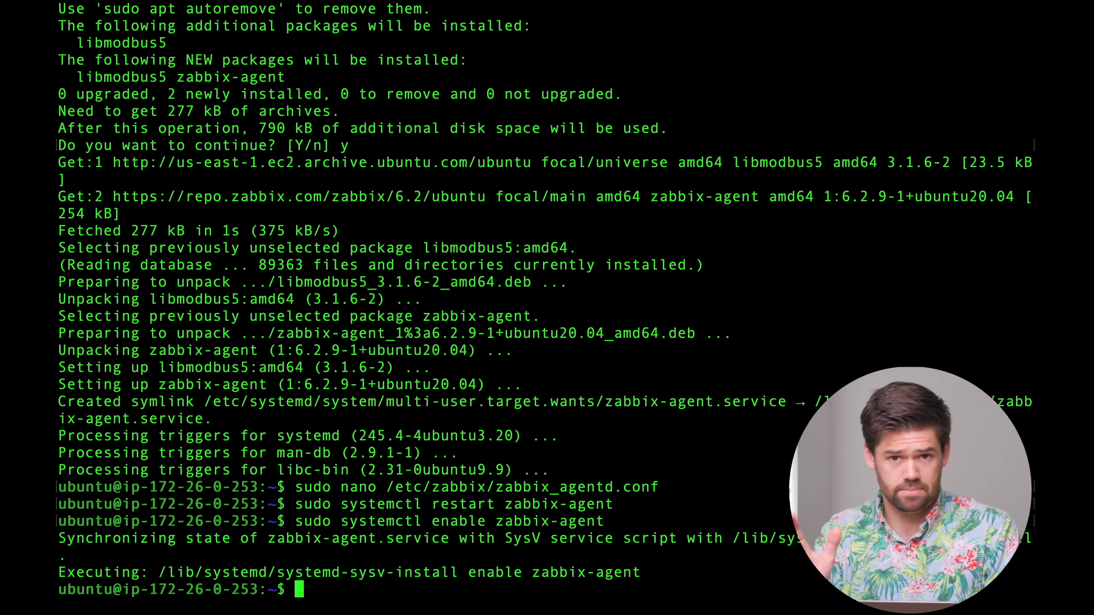
- Switch to the Zabbix web interface in the browser and open the host configuration list
key(ctrl+Right)
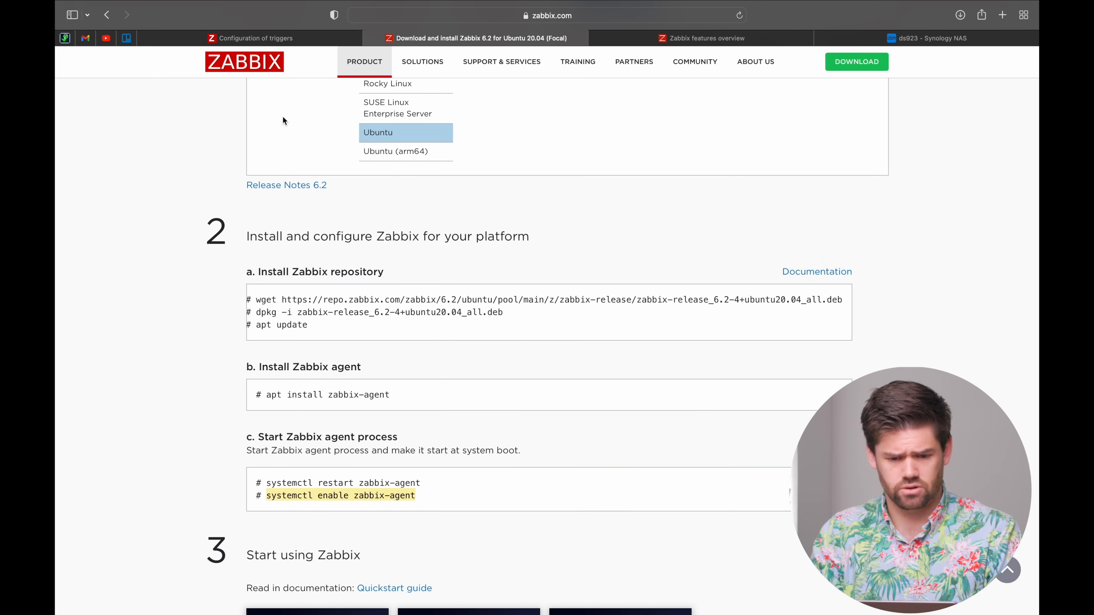
key(super+t)
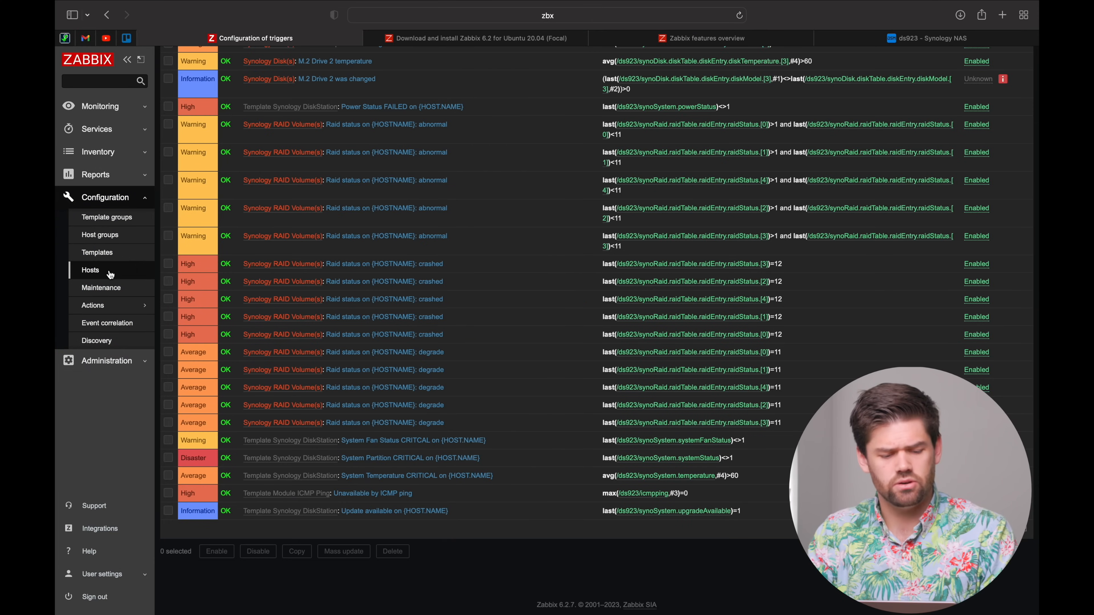
scroll(363, 279, up, 10)
scroll(363, 280, up, 10)
click(90, 269)
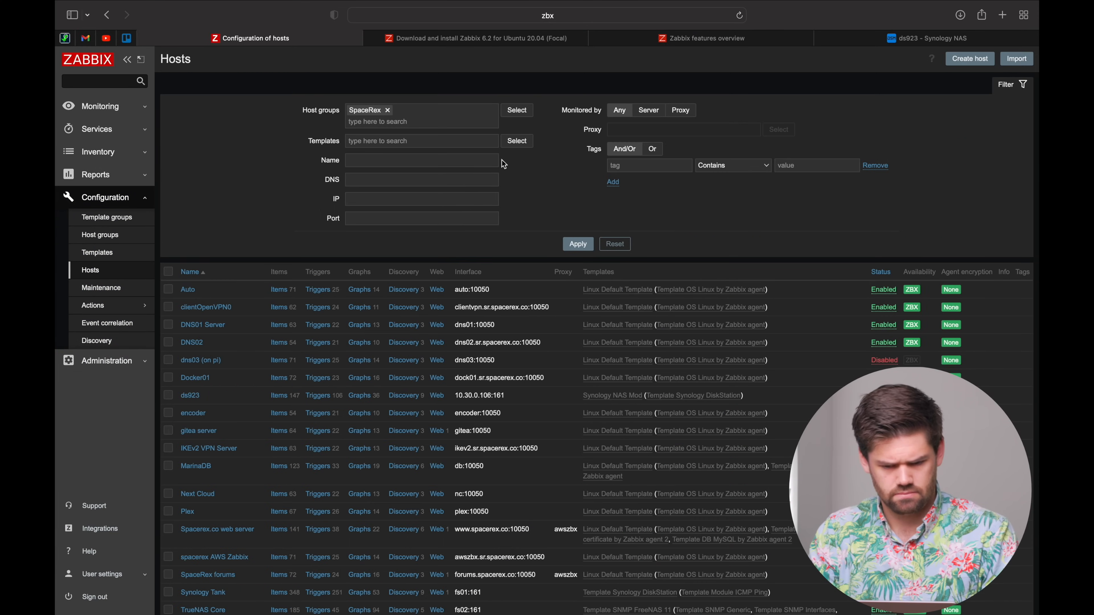